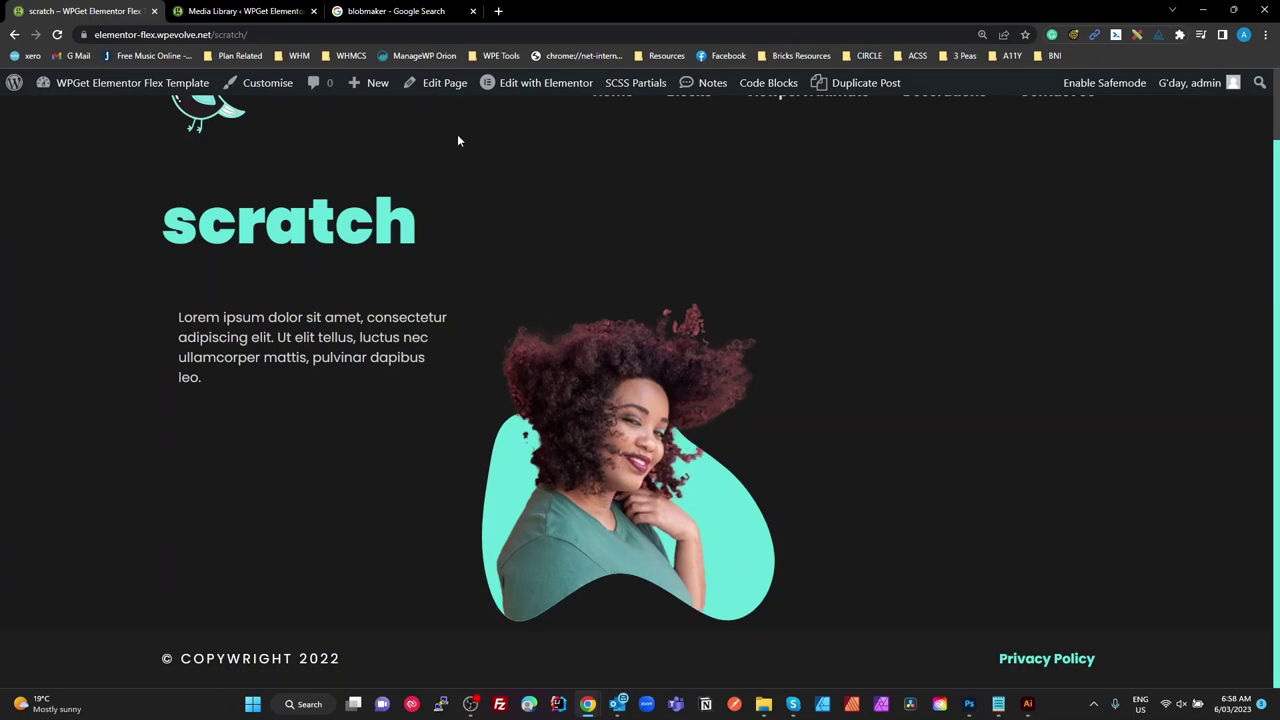
Open the Blobmaker site from the search results and raise the blob's point count and irregularity.
left_click(405, 11)
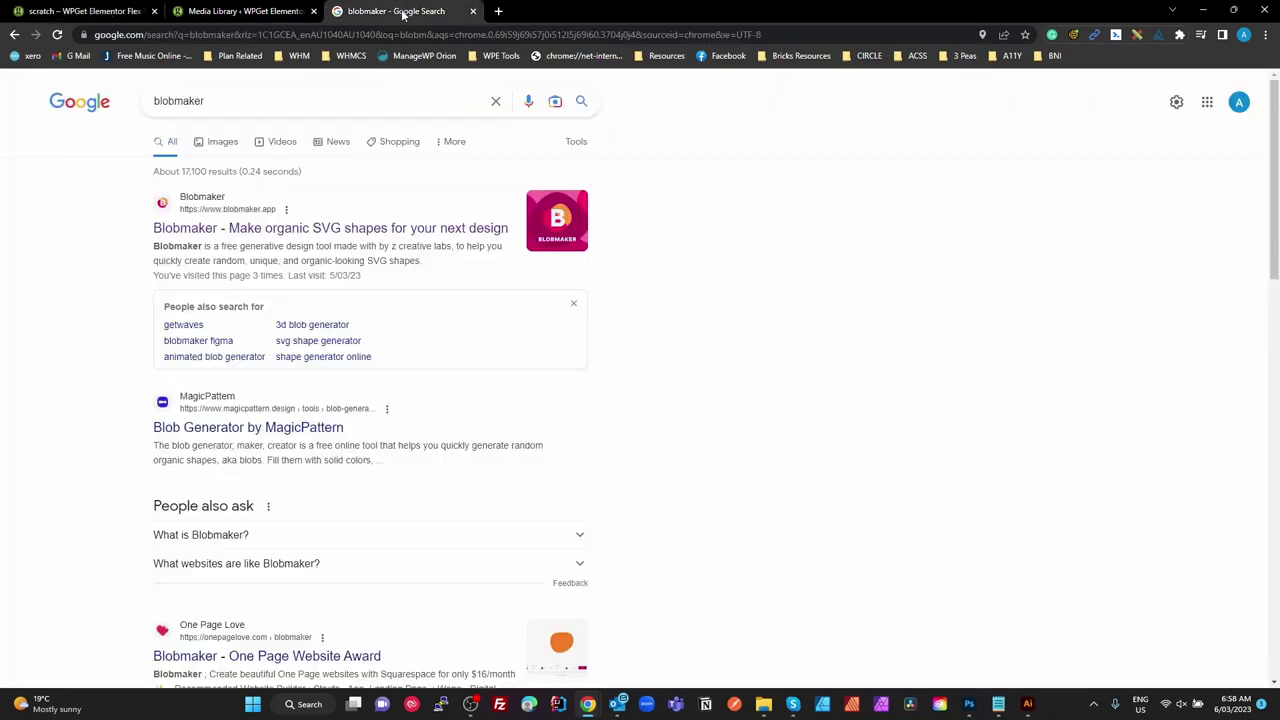
left_click(241, 230)
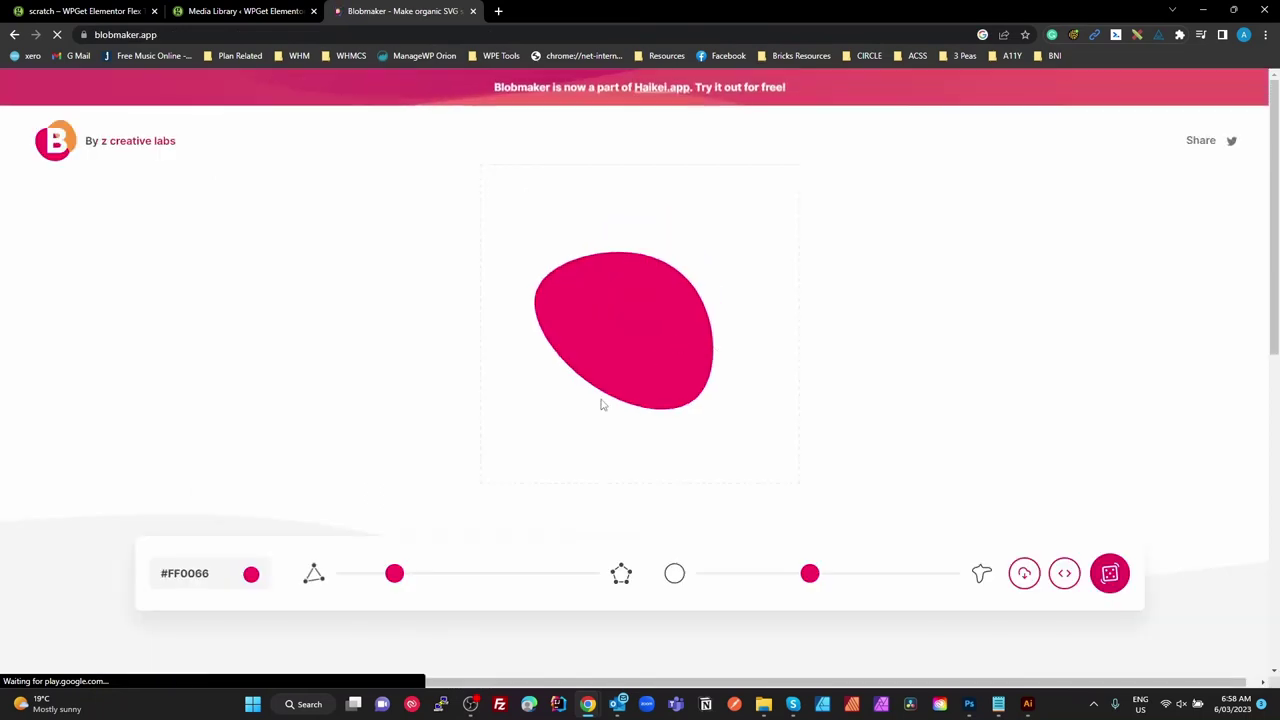
left_click(425, 573)
left_click_drag(465, 571, 570, 574)
Generate several random blob shapes in Blobmaker with the current complexity and contrast.
left_click(1097, 574)
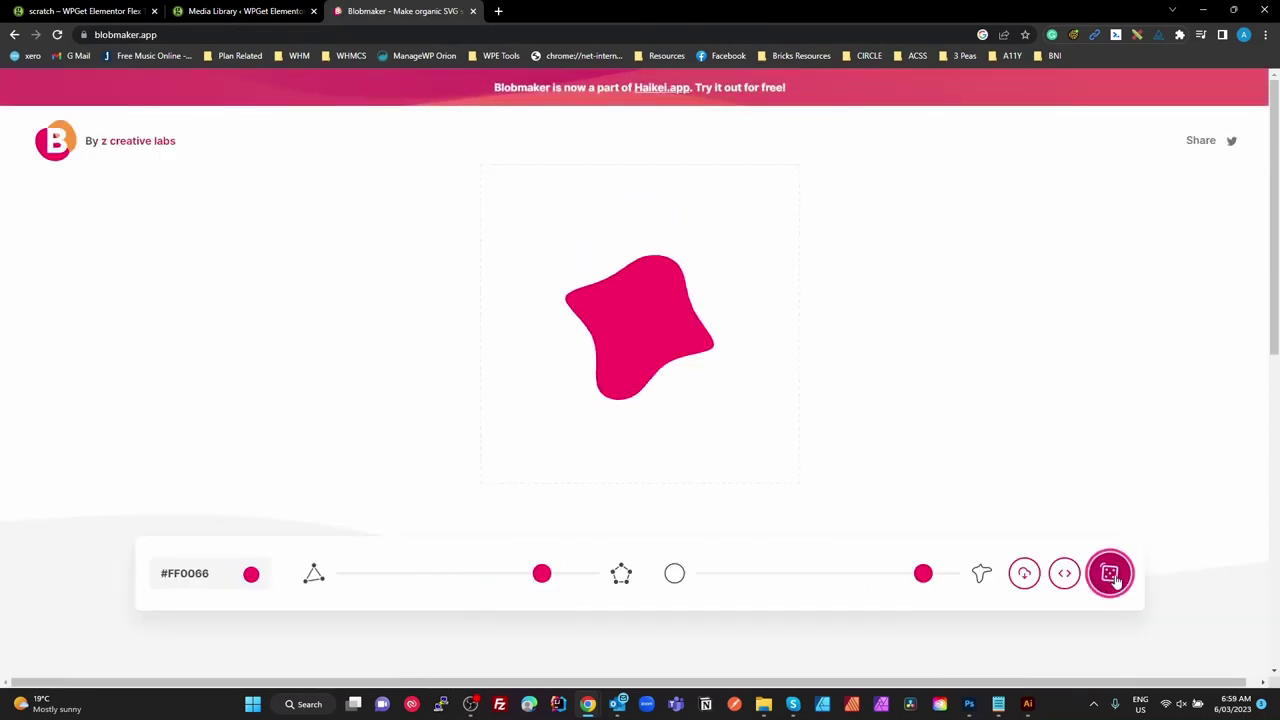
left_click(1105, 576)
left_click(1110, 578)
left_click(1116, 580)
left_click(1118, 583)
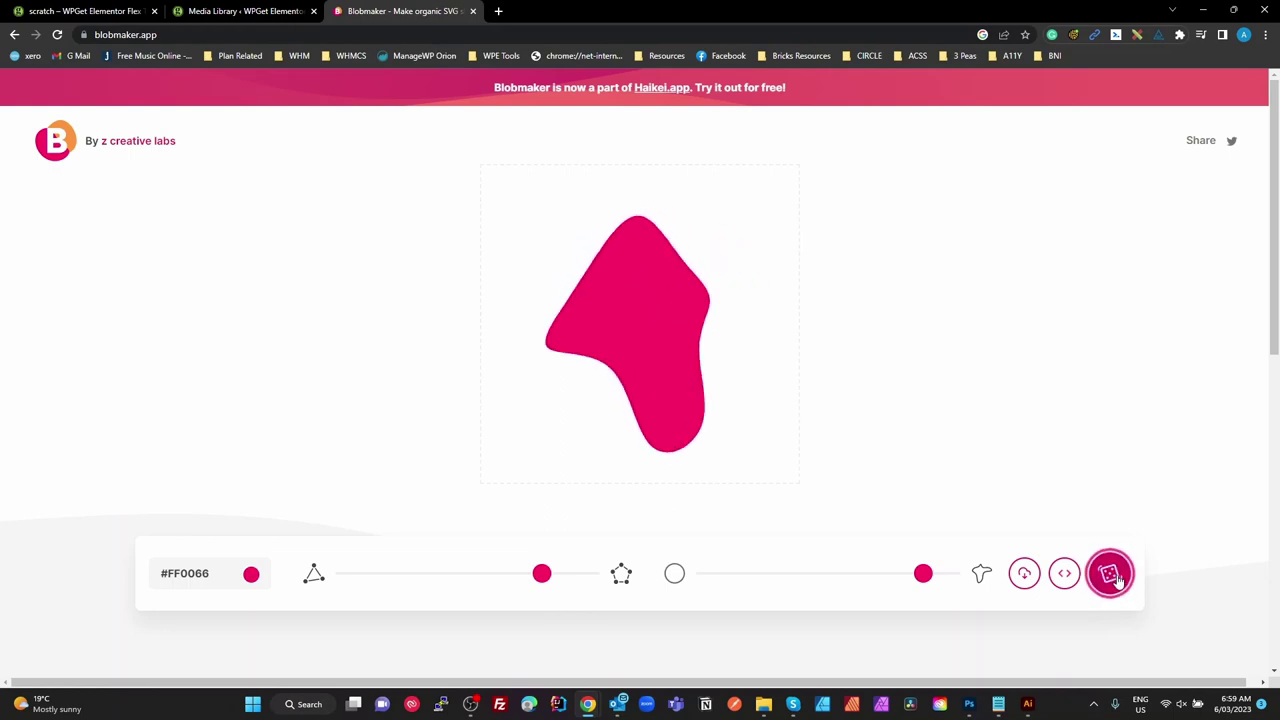
left_click(1118, 583)
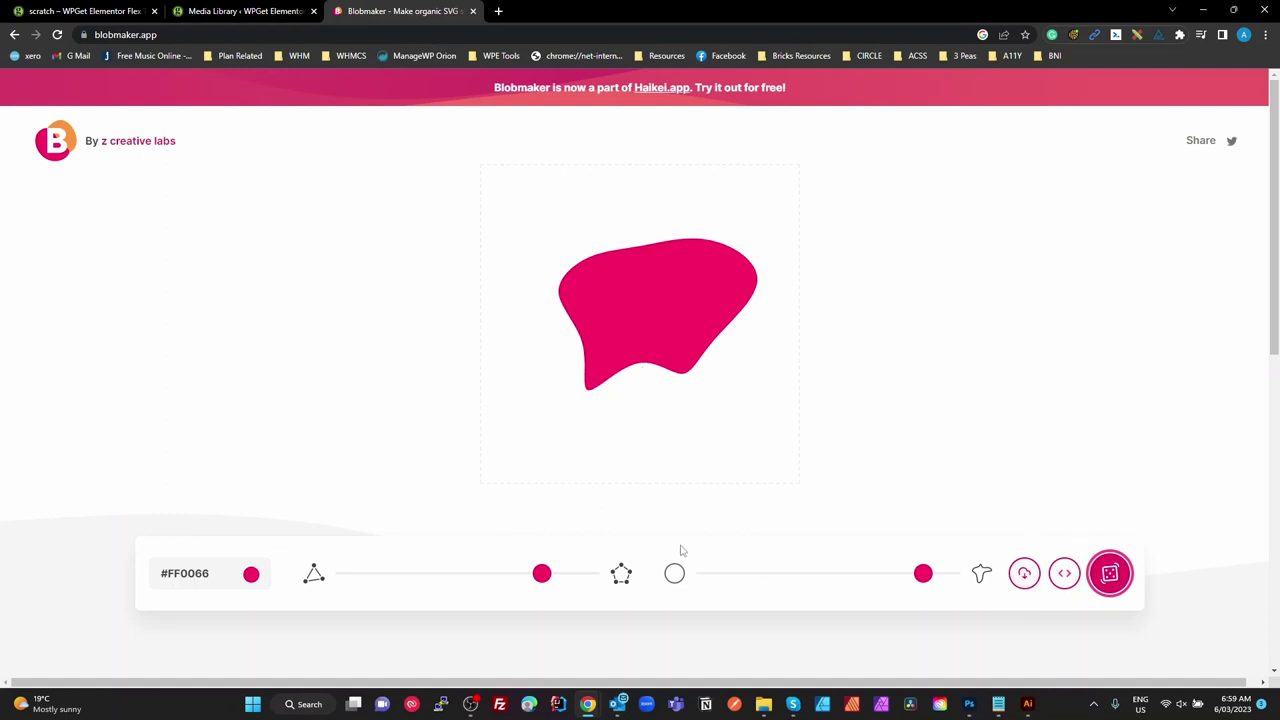
Switch to Illustrator, display the artboard properties of blob1_bg.svg and show the rulers in pixels.
left_click(1027, 704)
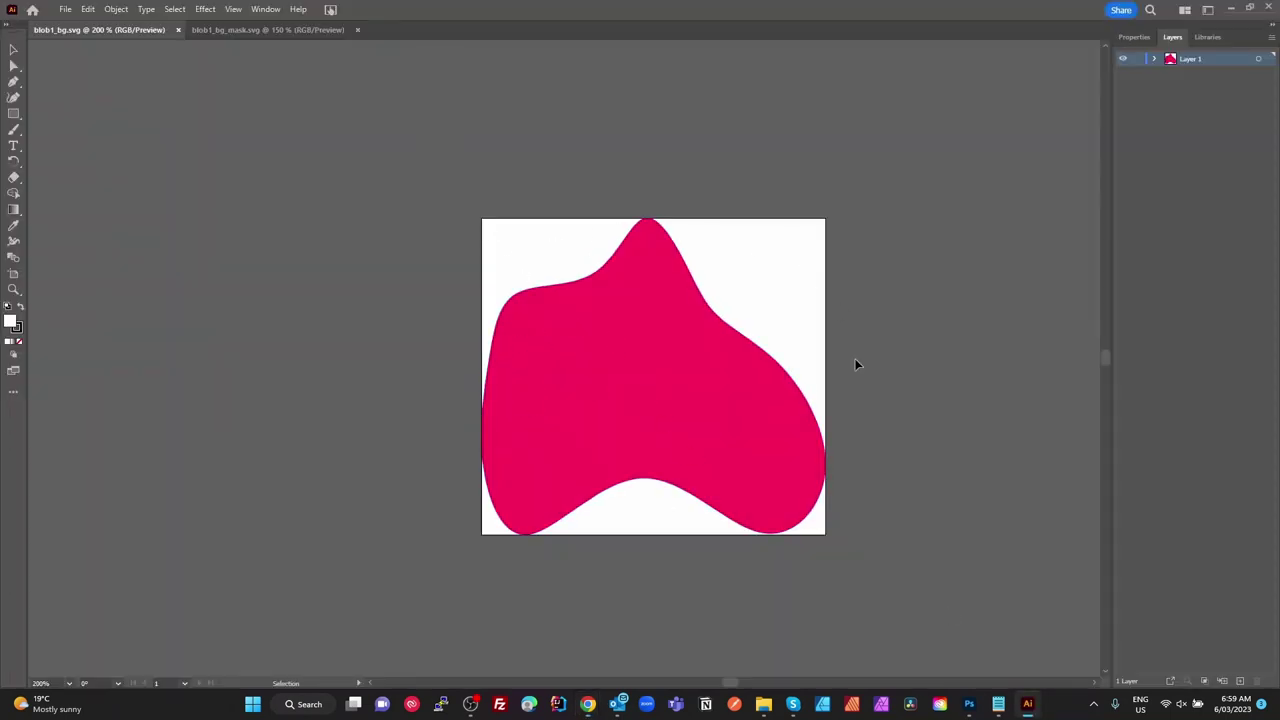
left_click(1134, 37)
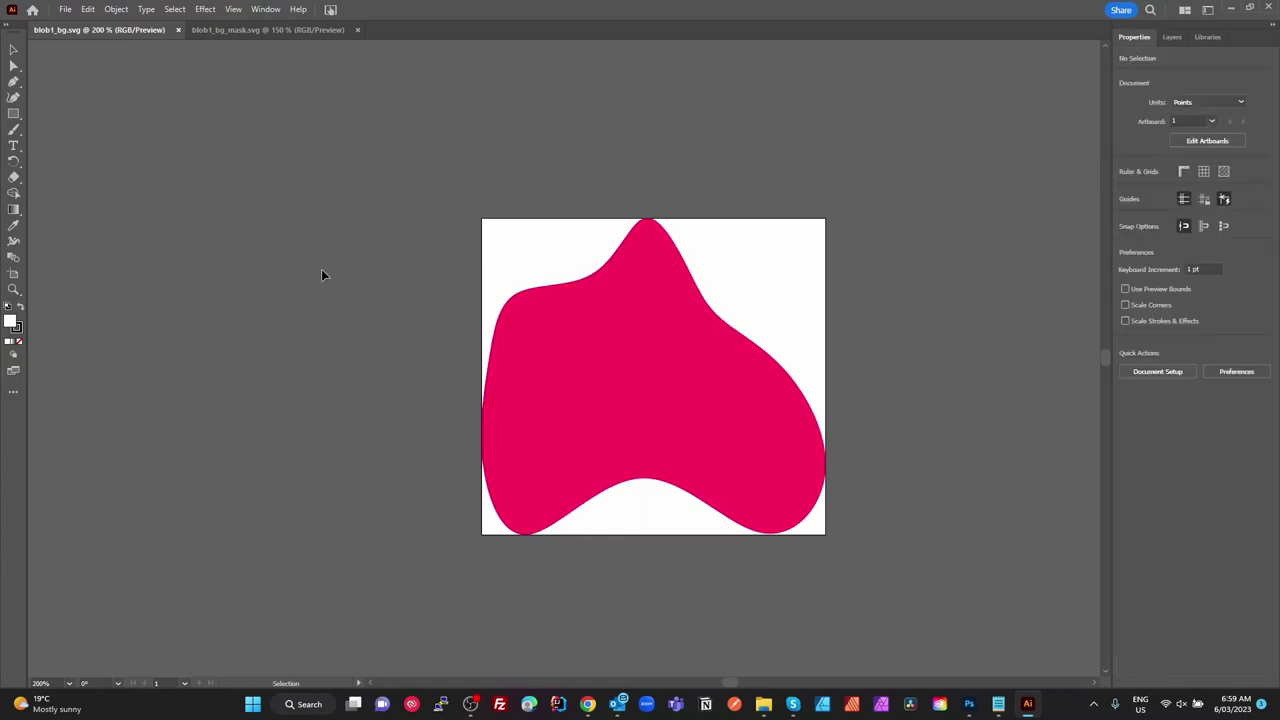
left_click(13, 273)
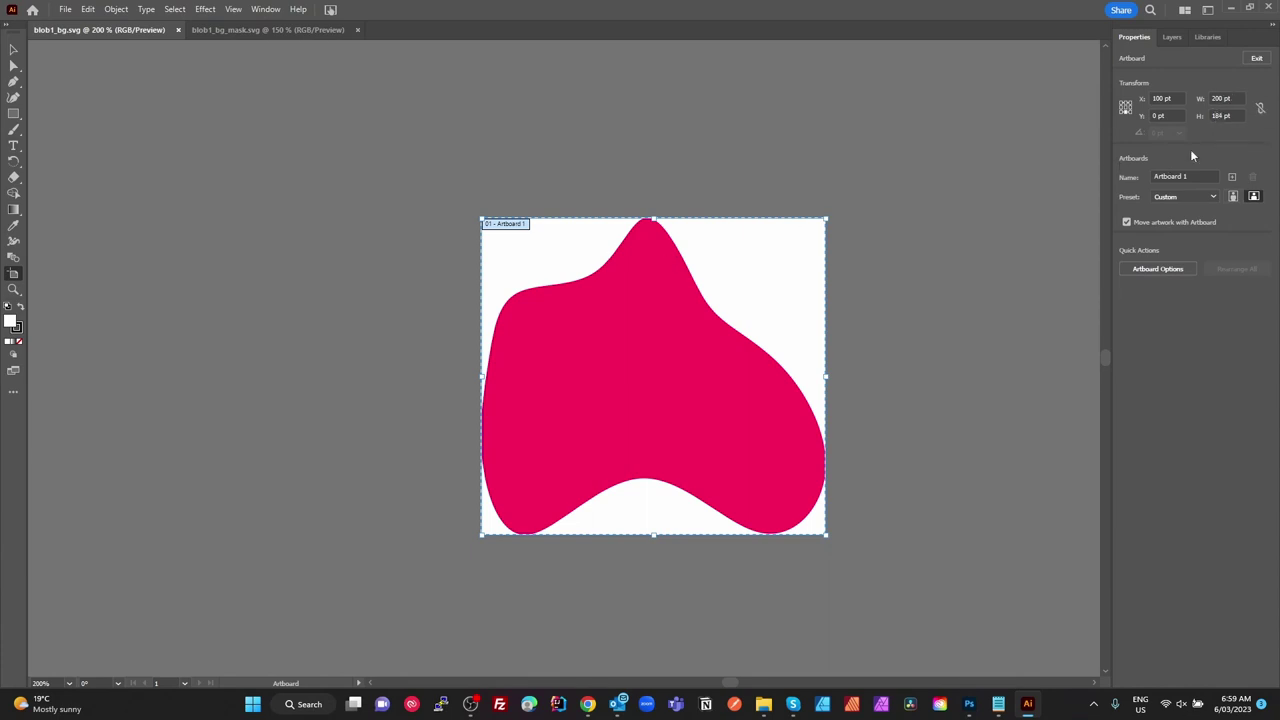
key("ctrl+r")
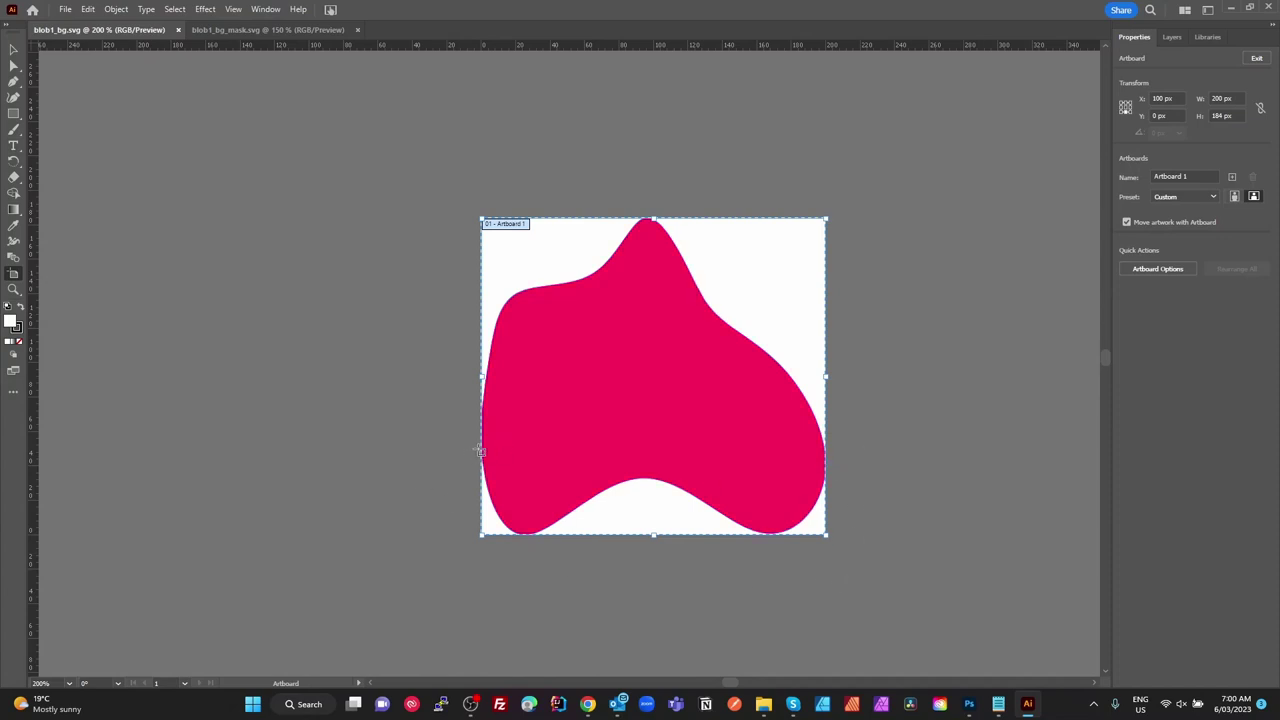
Compare the blob on the browser's scratch page with the blob1_bg.svg artboard in Illustrator, checking the artboard height.
key("alt+Tab")
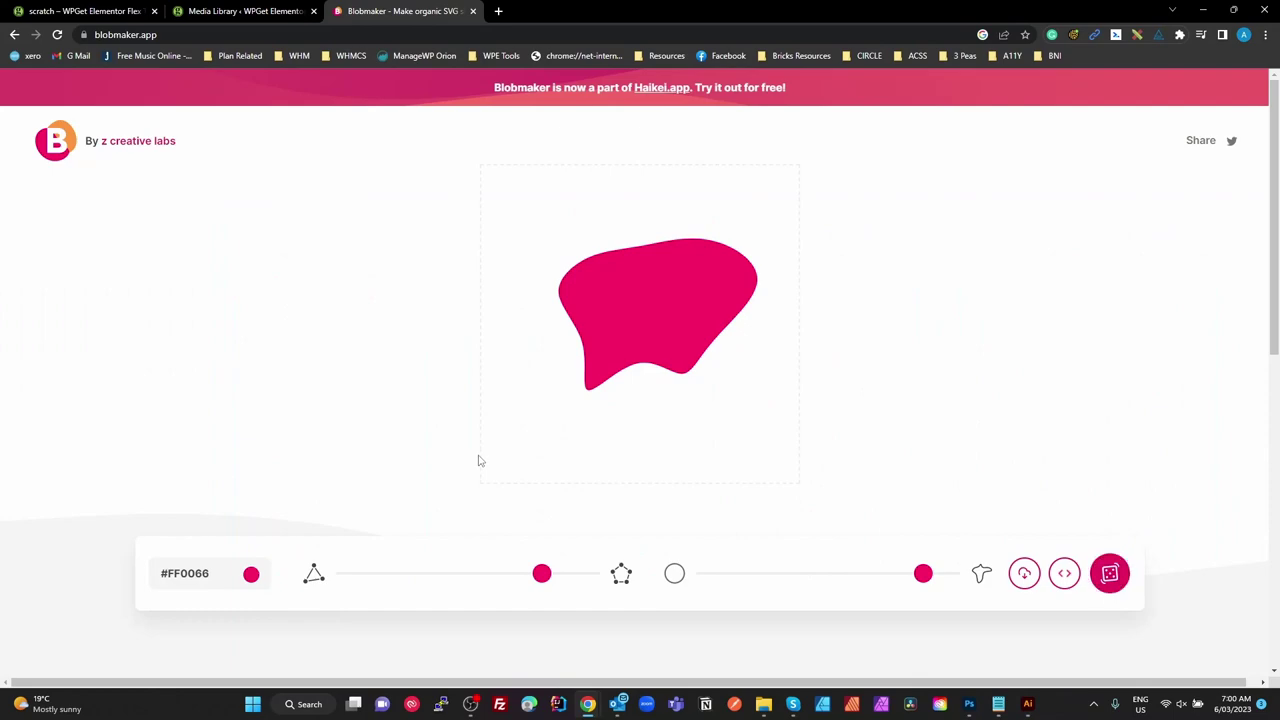
key("alt+Tab")
key("alt+Tab")
left_click(130, 11)
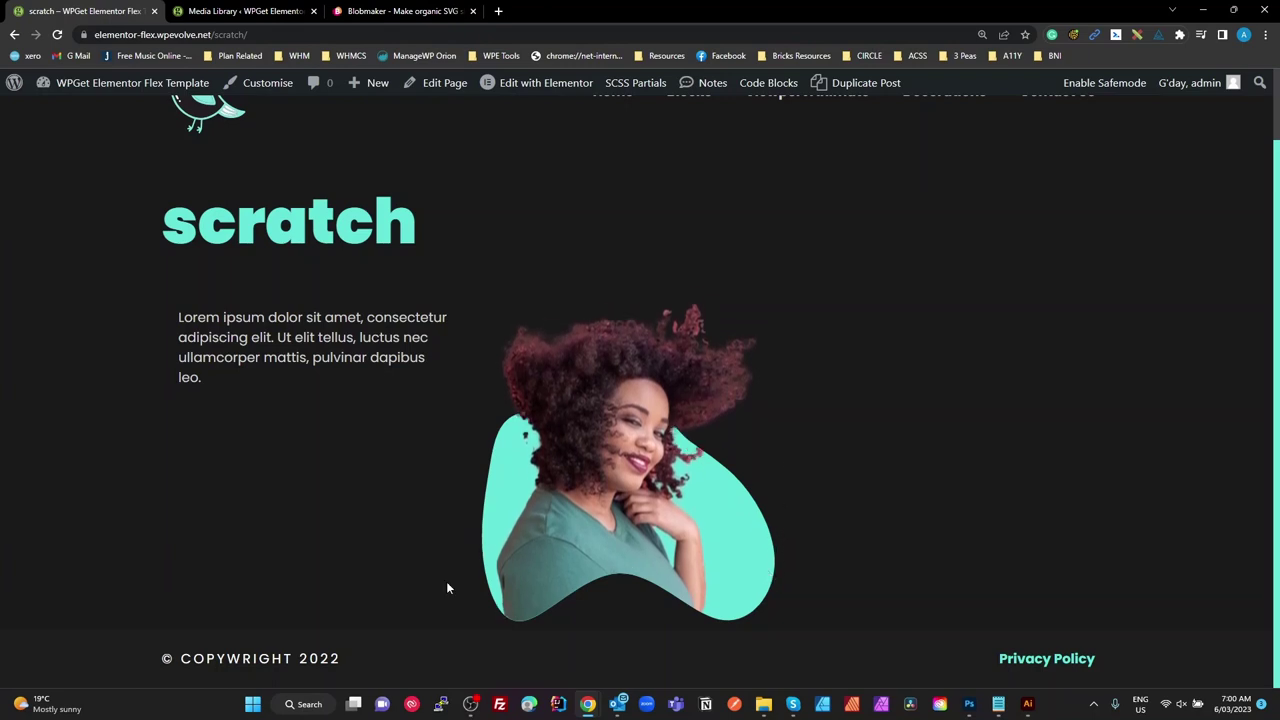
key("alt+Tab")
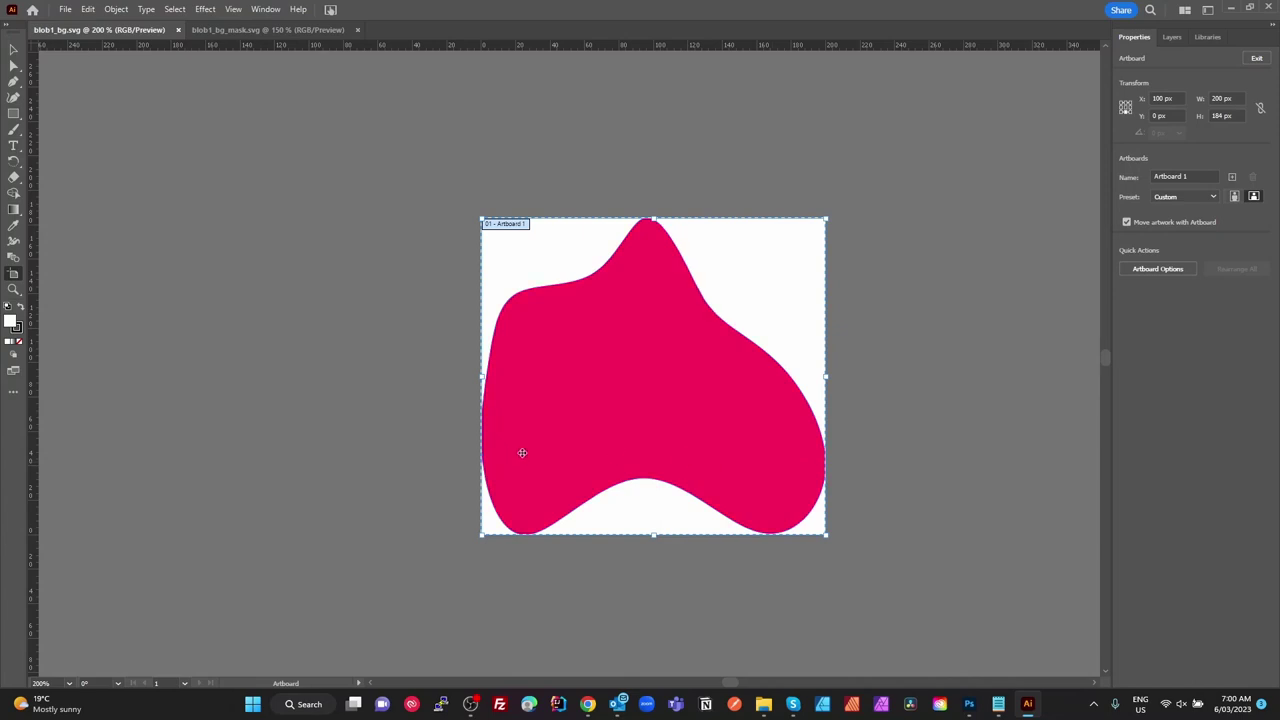
double_click(1220, 116)
Review the SVG save options for blob1_bg.svg, checking the CSS Properties choices, and cancel without saving.
key("ctrl+s")
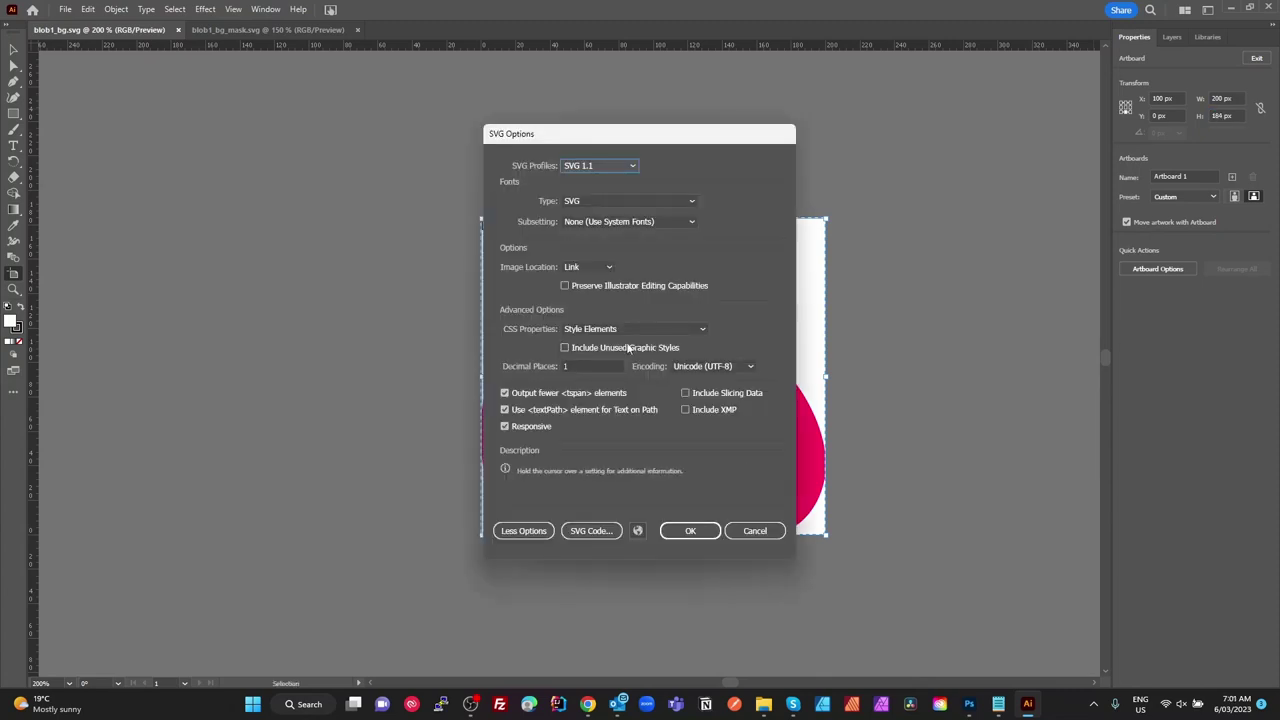
left_click(617, 329)
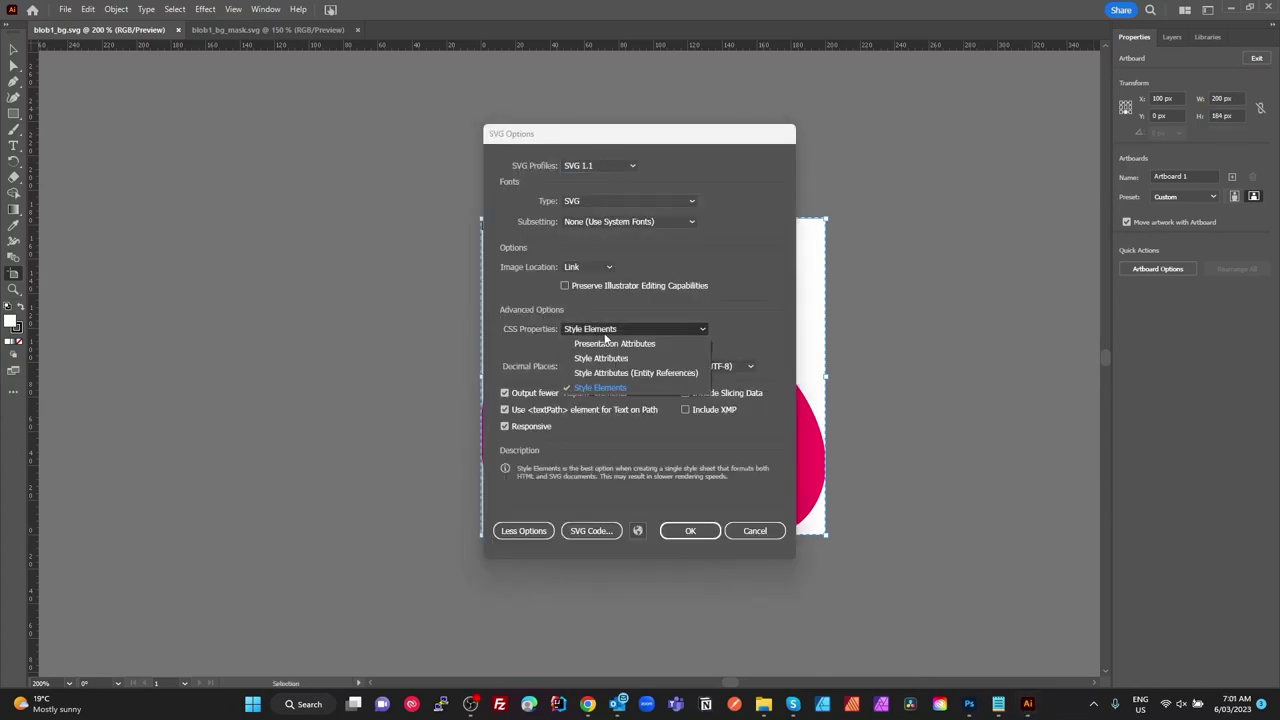
left_click(612, 388)
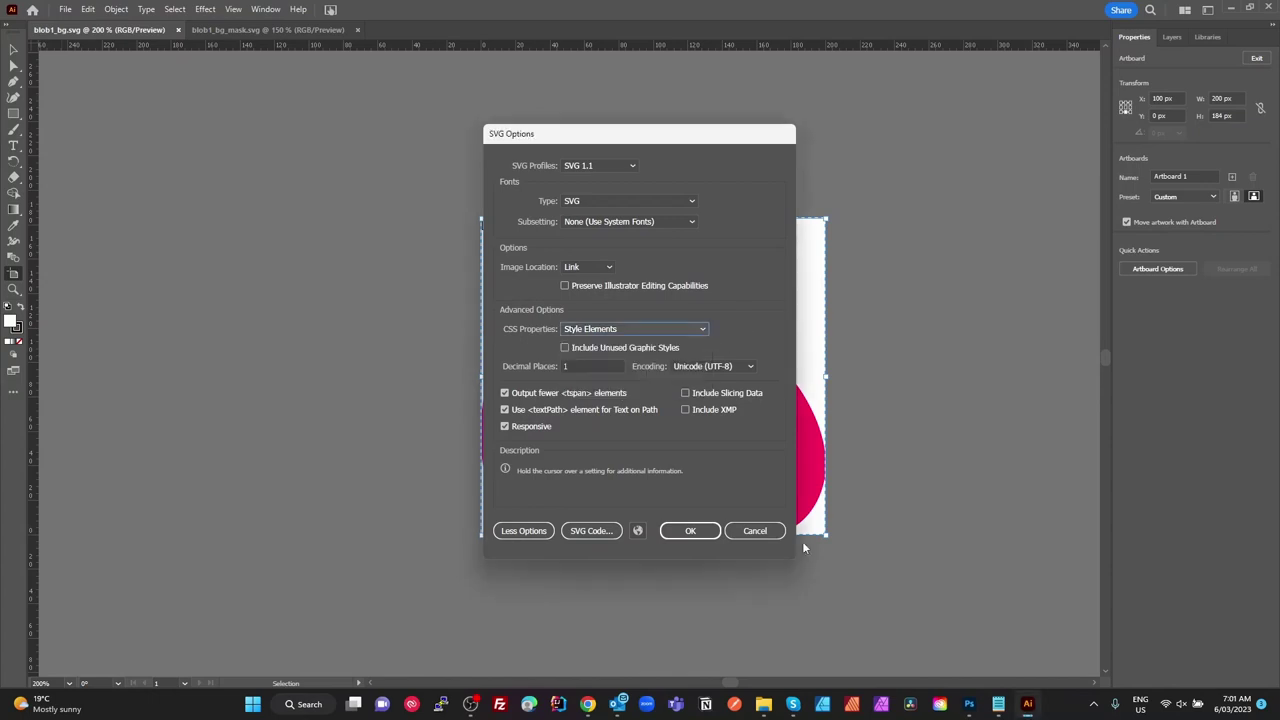
left_click(770, 531)
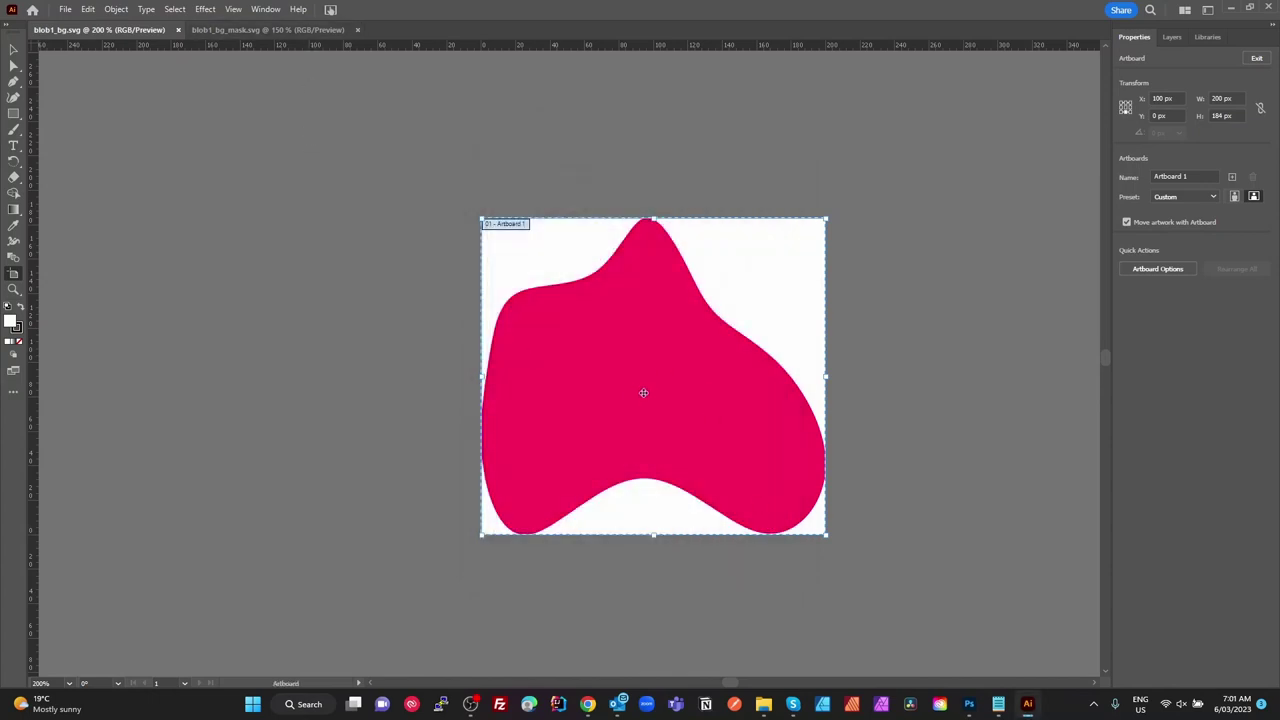
Examine the mask shape in blob1_bg_mask.svg and compare it with the masked image on the browser's scratch page.
left_click(262, 32)
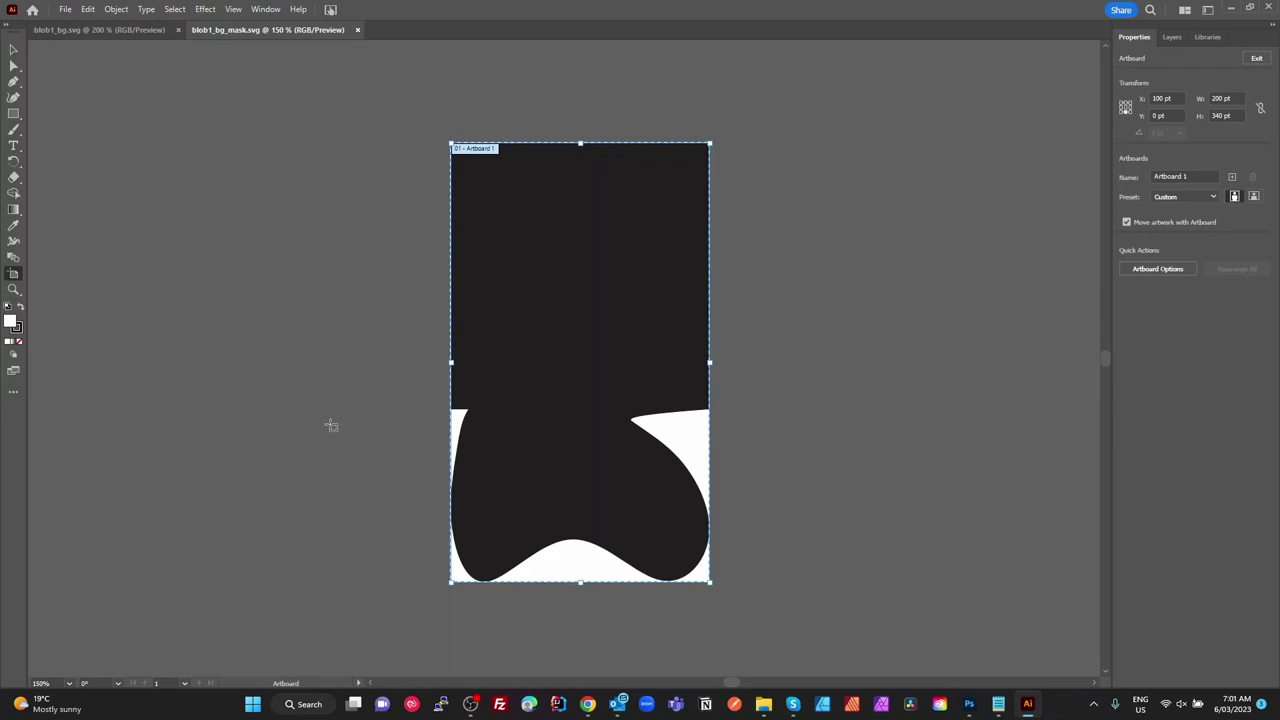
key("alt+Tab")
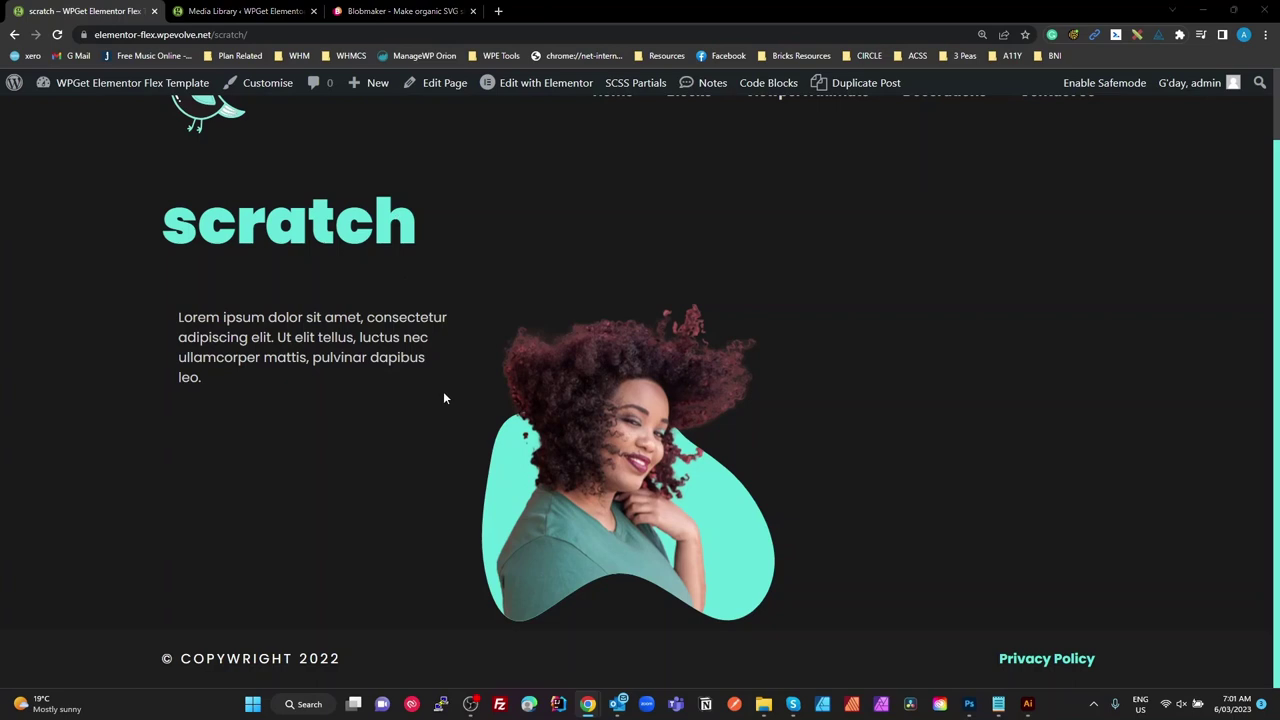
key("alt+Tab")
key("alt+Tab")
key("alt+Tab")
key("alt+Tab")
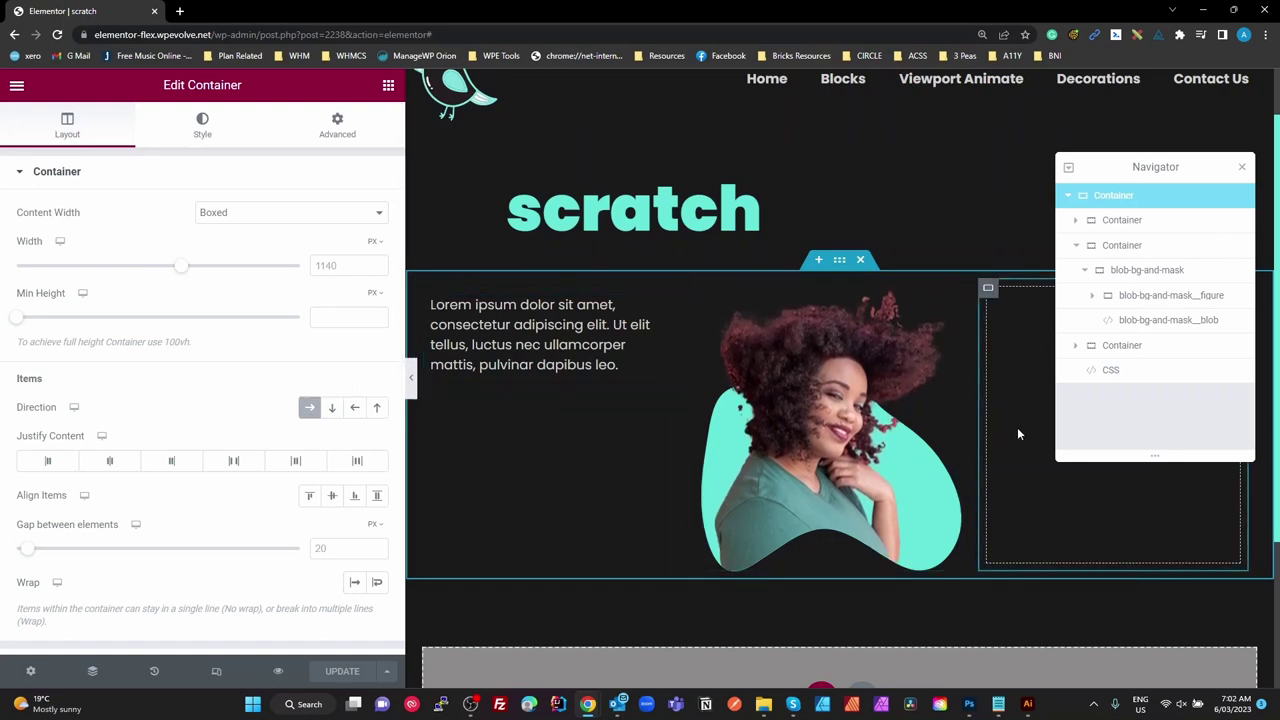
Examine the three column containers in the Elementor page structure, including the elements nested in the middle one.
left_click(1071, 250)
left_click(1075, 247)
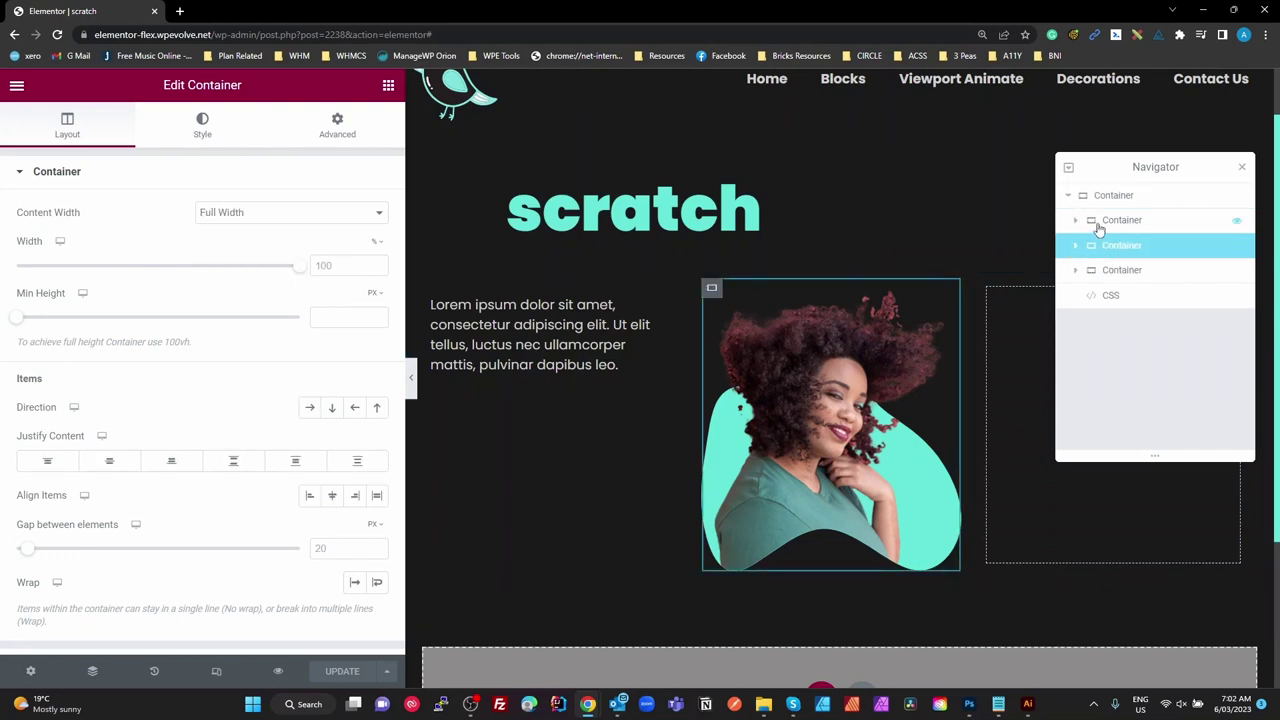
left_click(1098, 230)
left_click(1109, 246)
left_click(1113, 271)
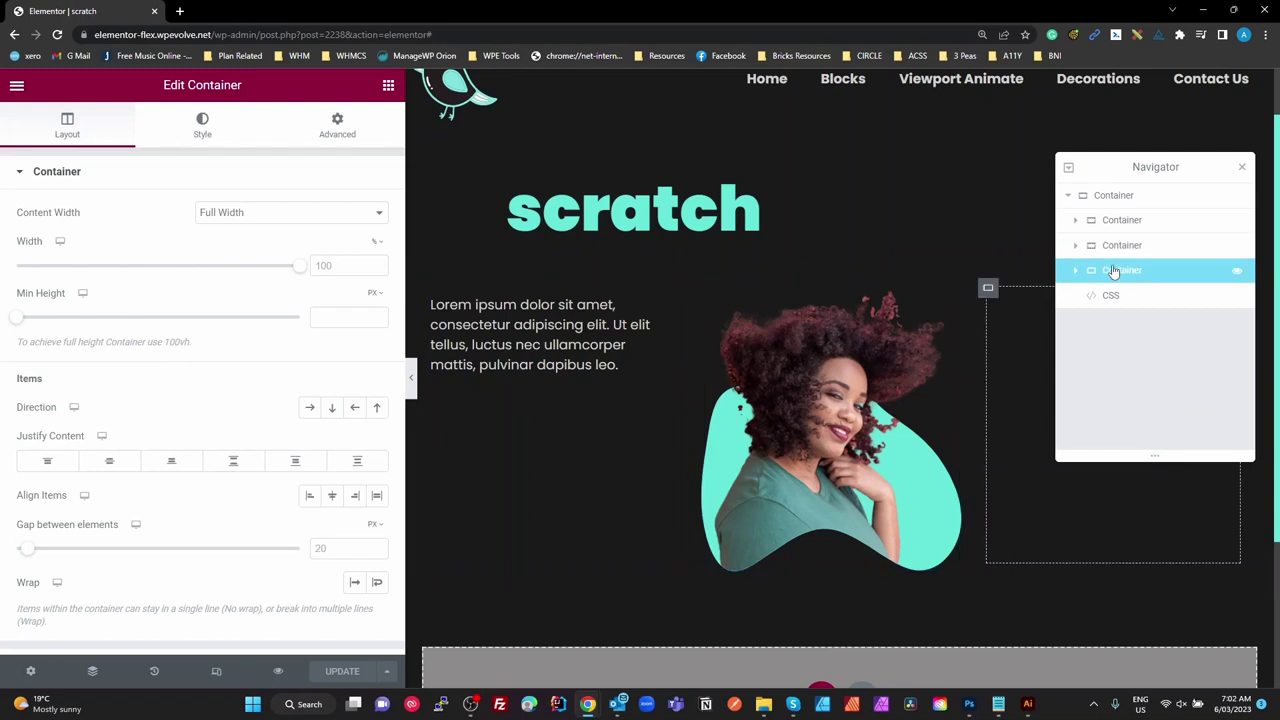
left_click(1107, 230)
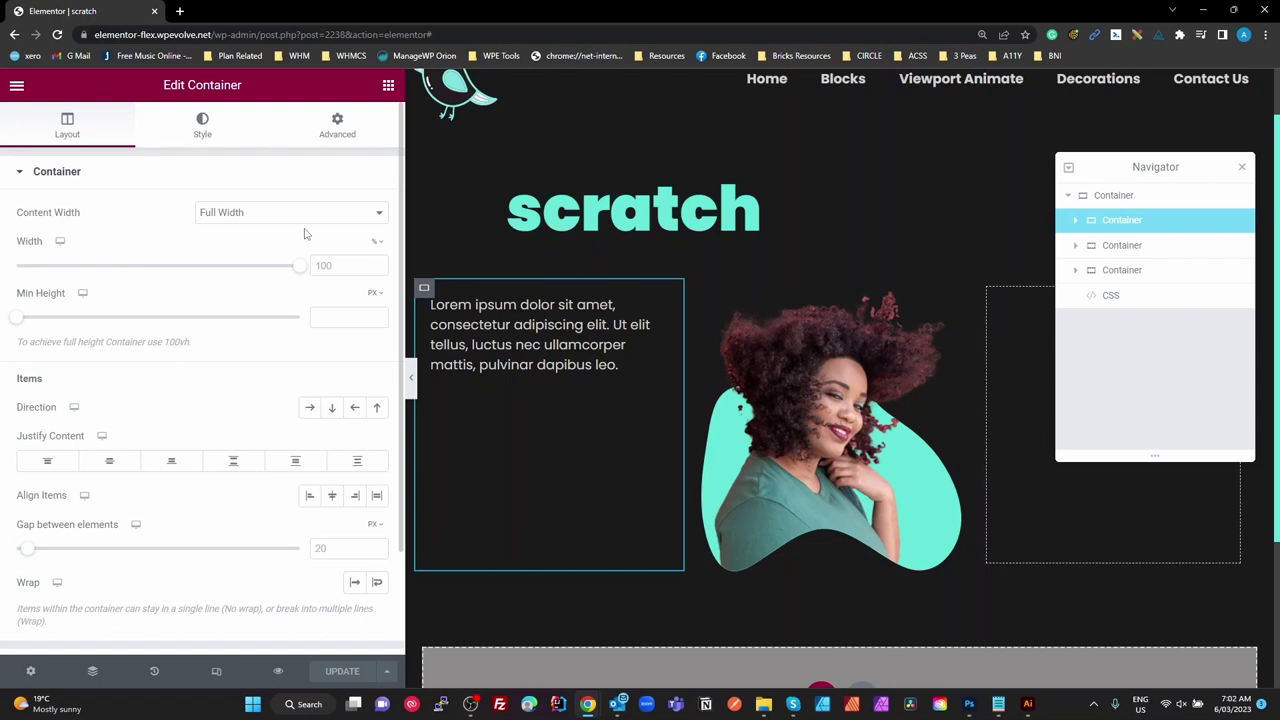
left_click(1114, 245)
left_click(1076, 245)
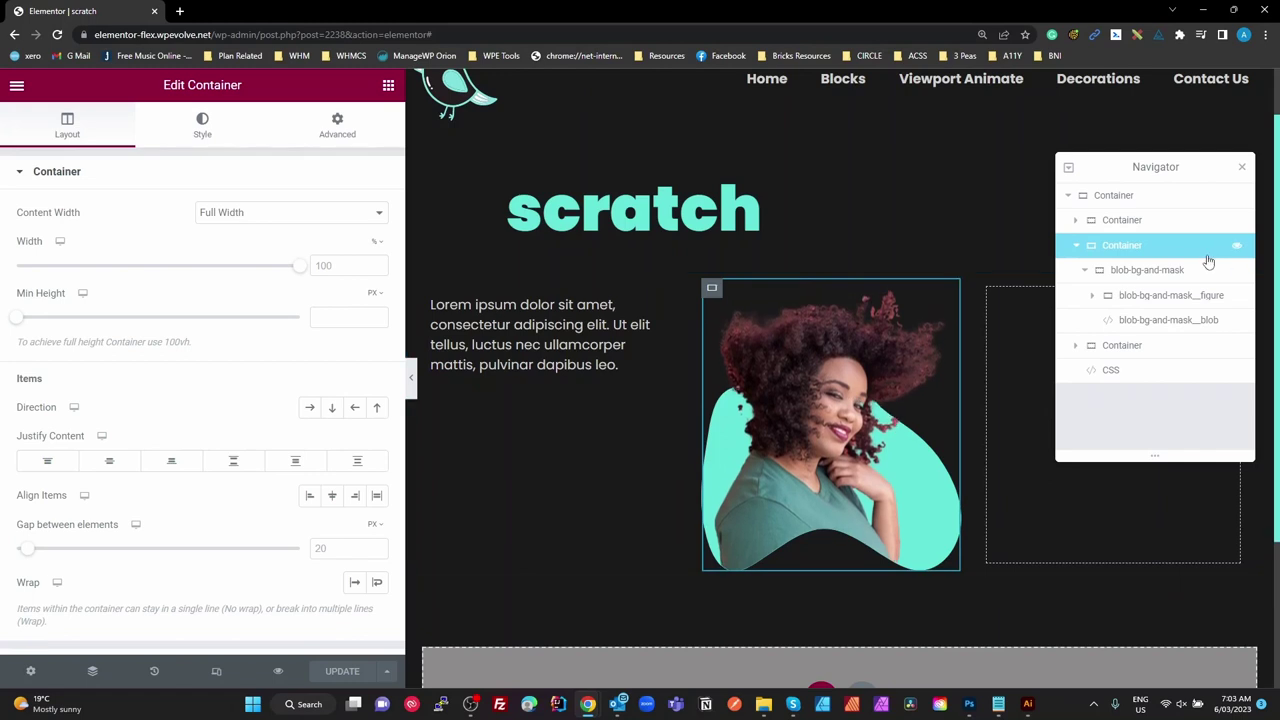
Set the middle container's padding to 30 px on all sides.
left_click(344, 133)
scroll(290, 545, "down", 3)
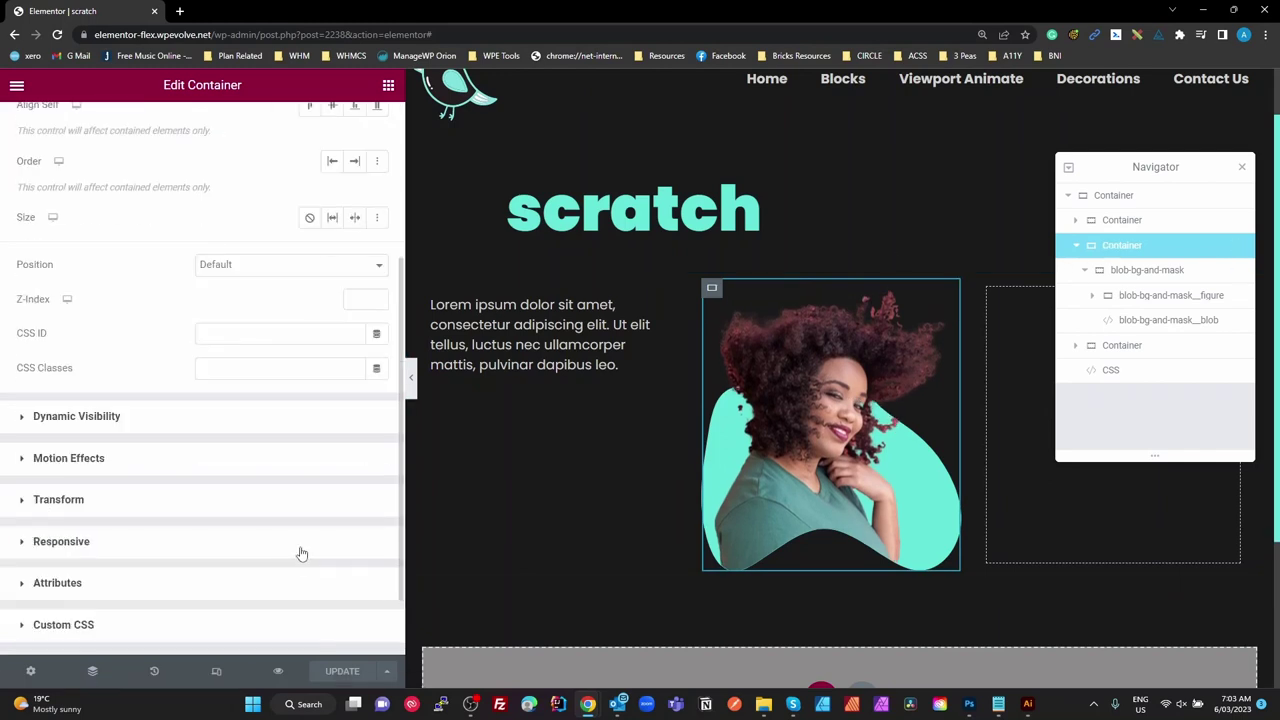
scroll(302, 553, "up", 3)
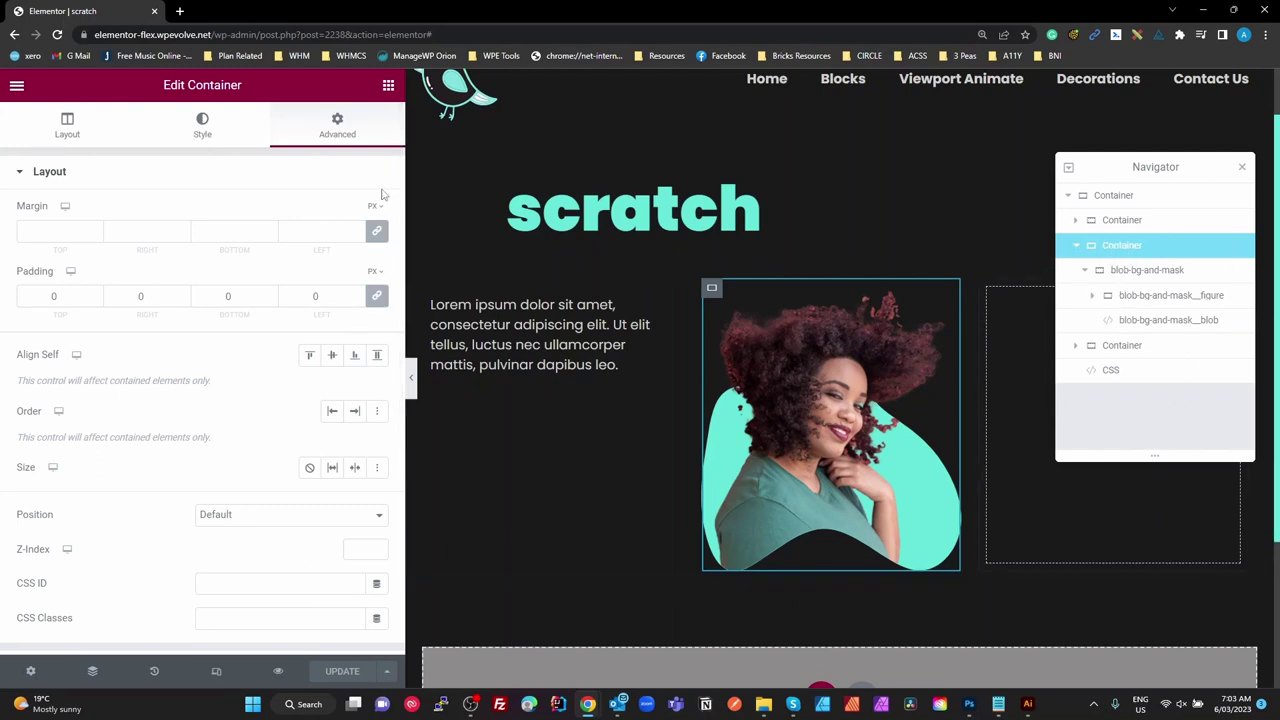
left_click(71, 304)
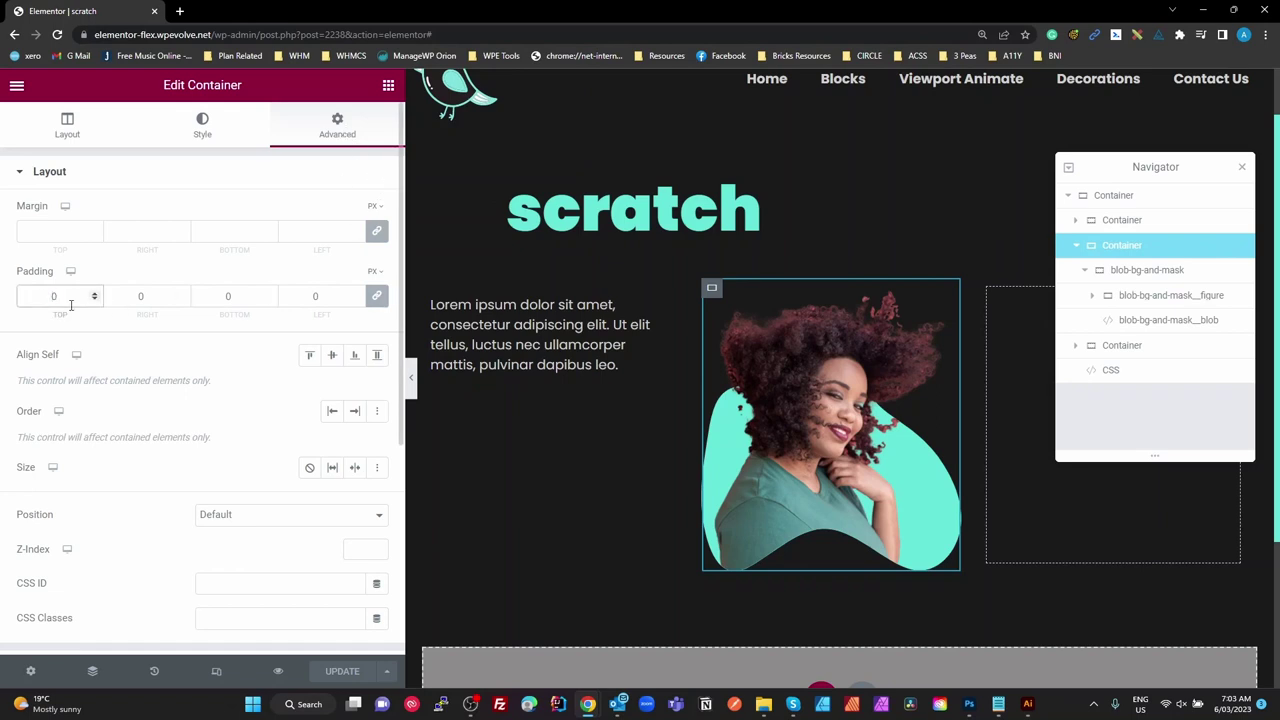
type("30")
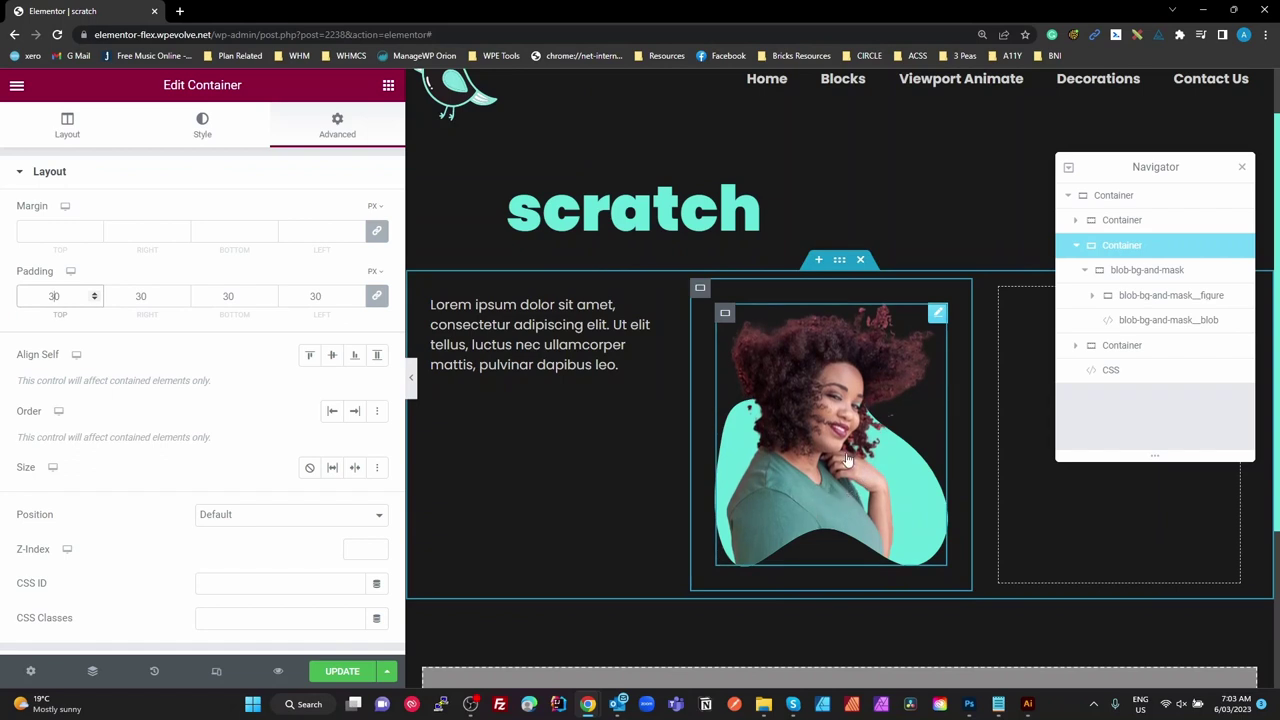
Try 10 px padding on the middle container, and return its padding to 0 on all sides.
left_click_drag(74, 294, 2, 300)
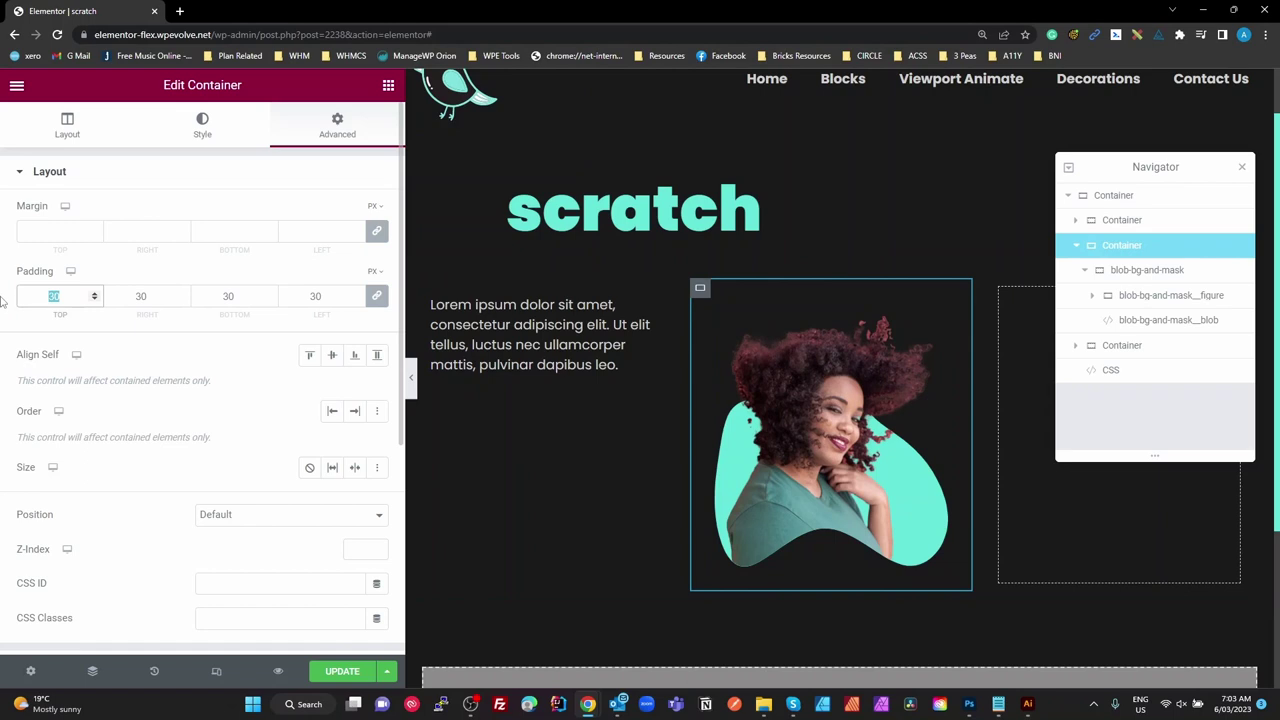
key("BackSpace")
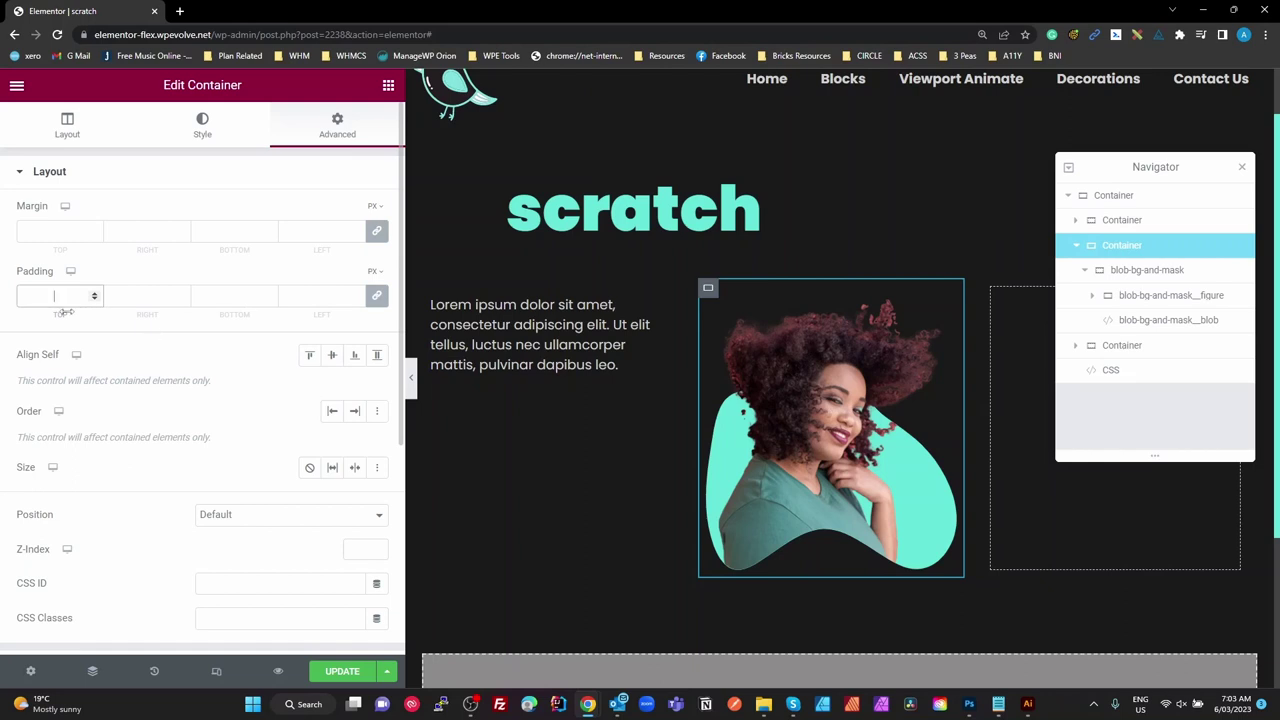
type("10")
double_click(63, 298)
type("0")
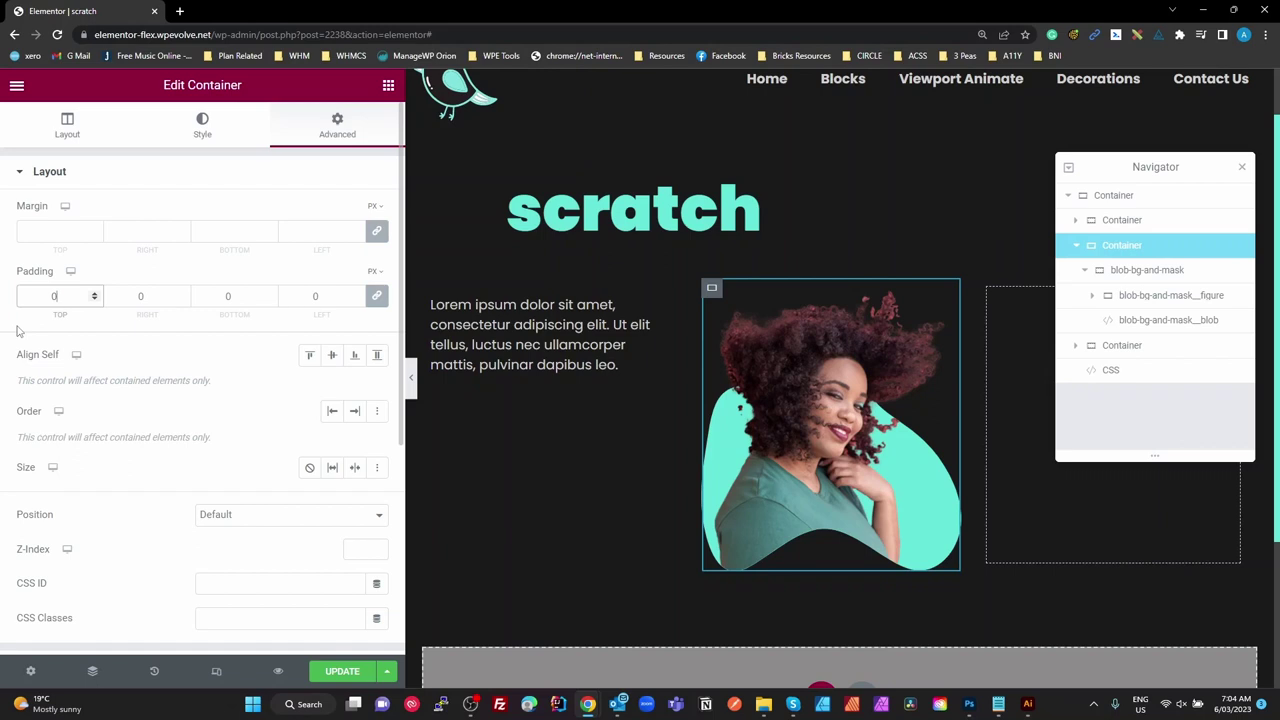
Inspect the blob-bg-and-mask container's name, layout settings and CSS class.
left_click(1150, 271)
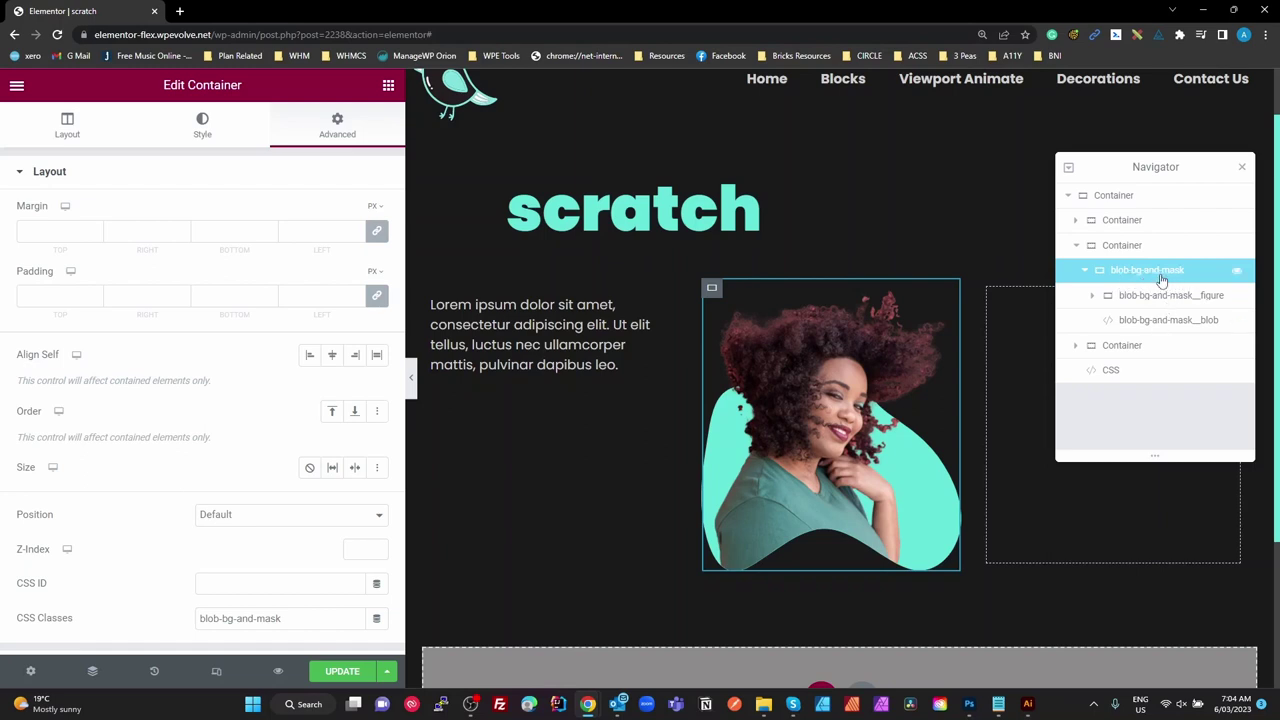
double_click(1145, 279)
left_click(74, 124)
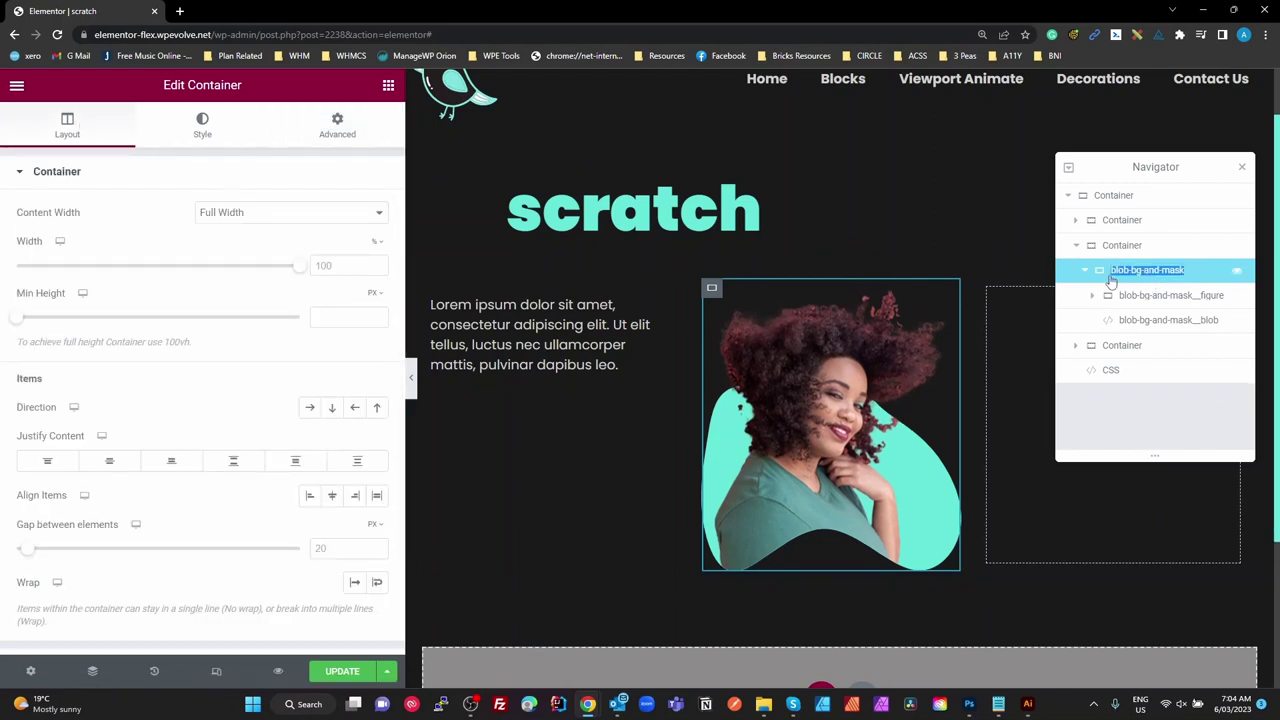
left_click(337, 124)
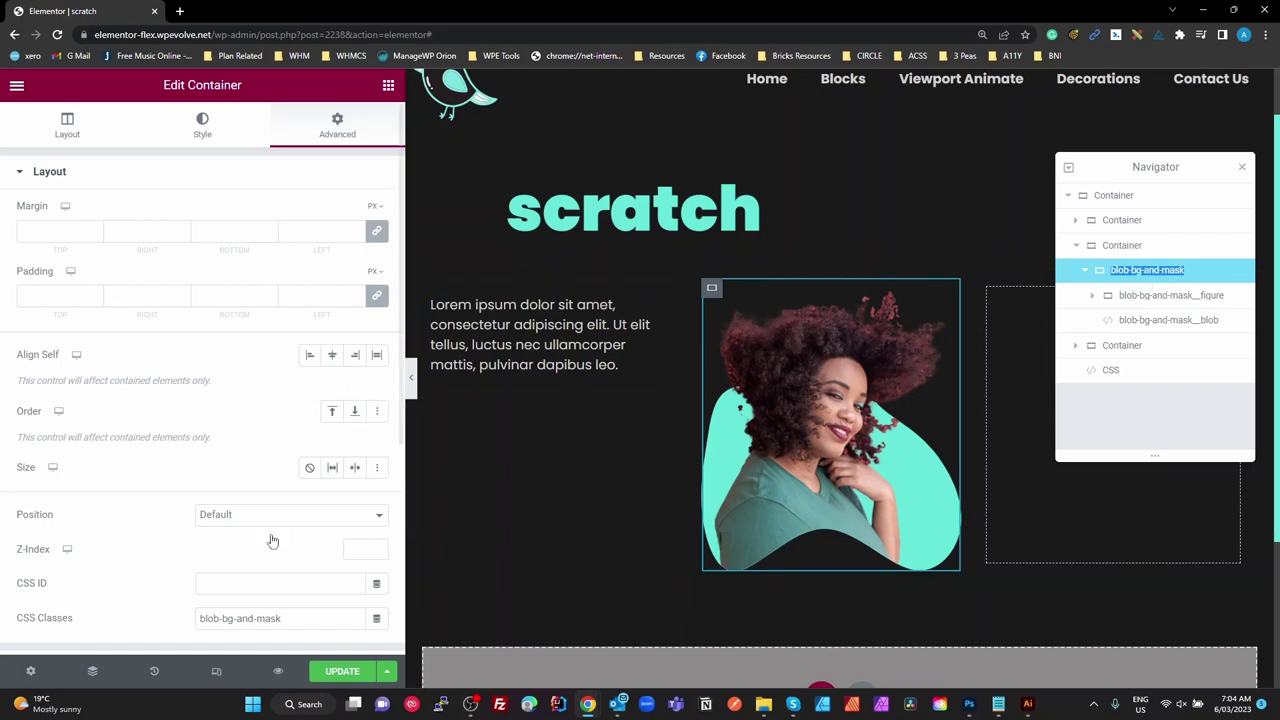
left_click_drag(306, 623, 106, 634)
scroll(171, 602, "down", 1)
scroll(171, 602, "down", 1)
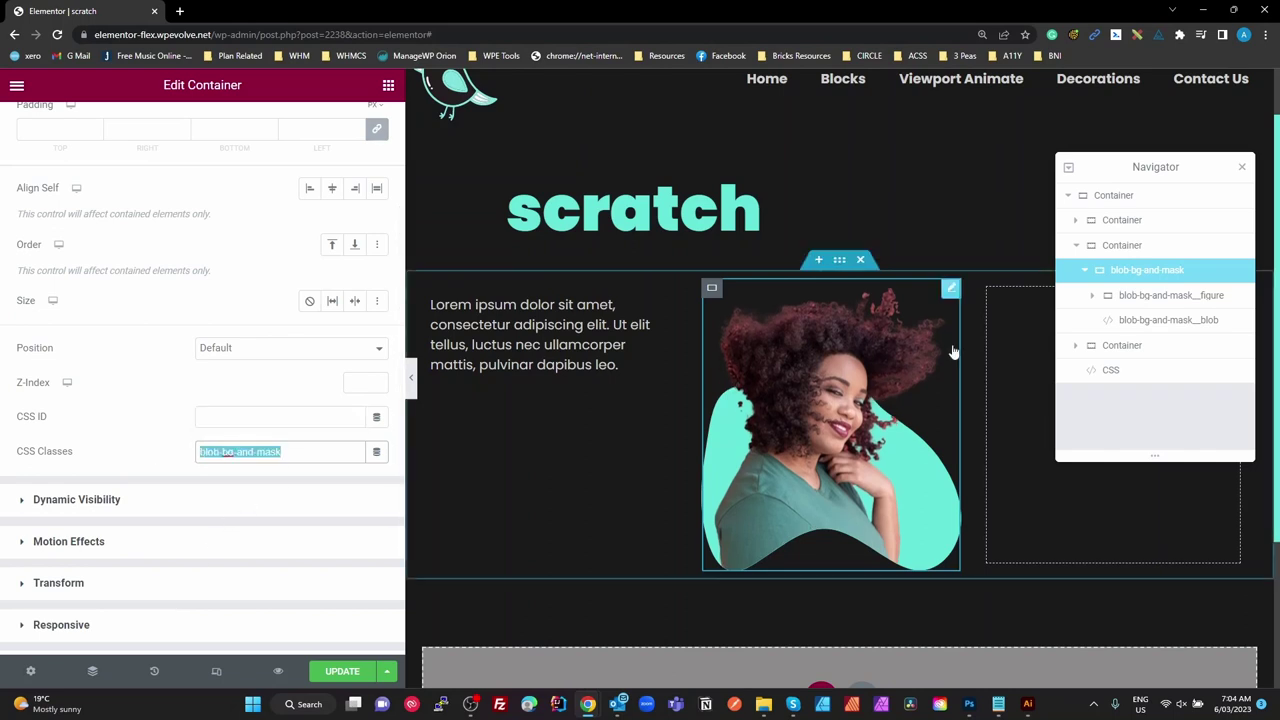
Inspect the blob-bg-and-mask__figure container's name in the structure and its matching CSS class.
left_click(1152, 298)
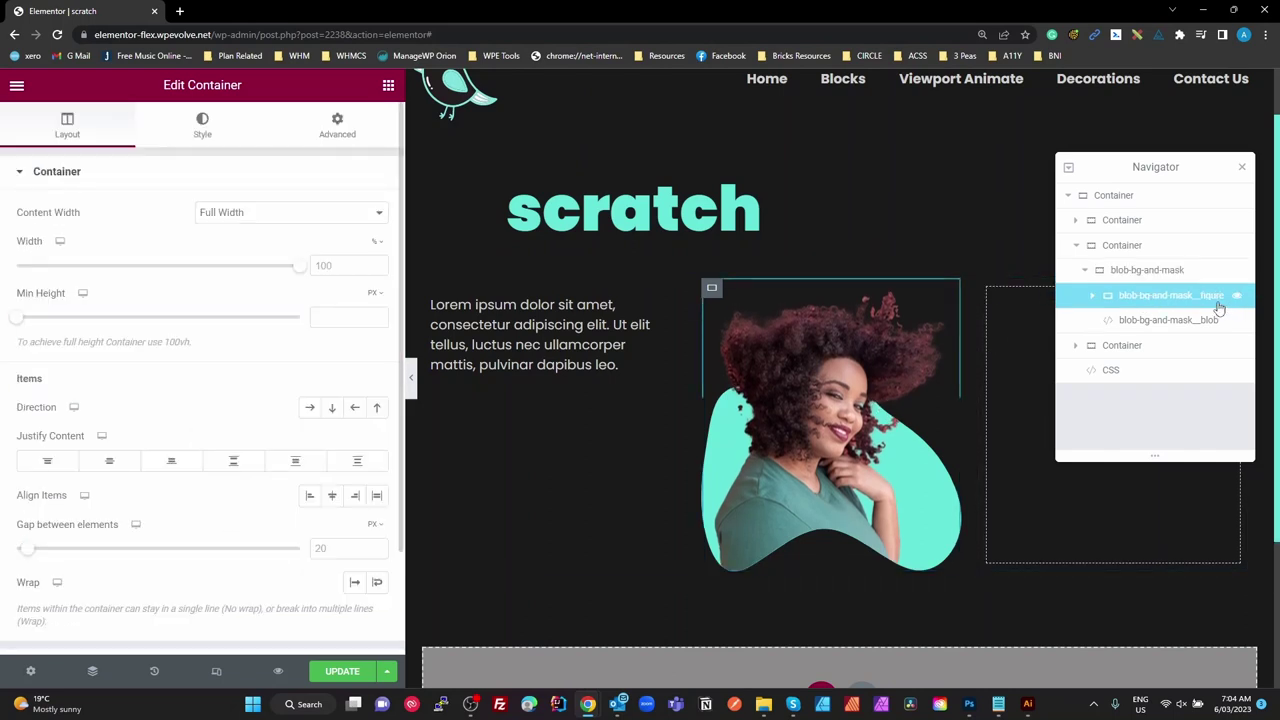
double_click(1180, 300)
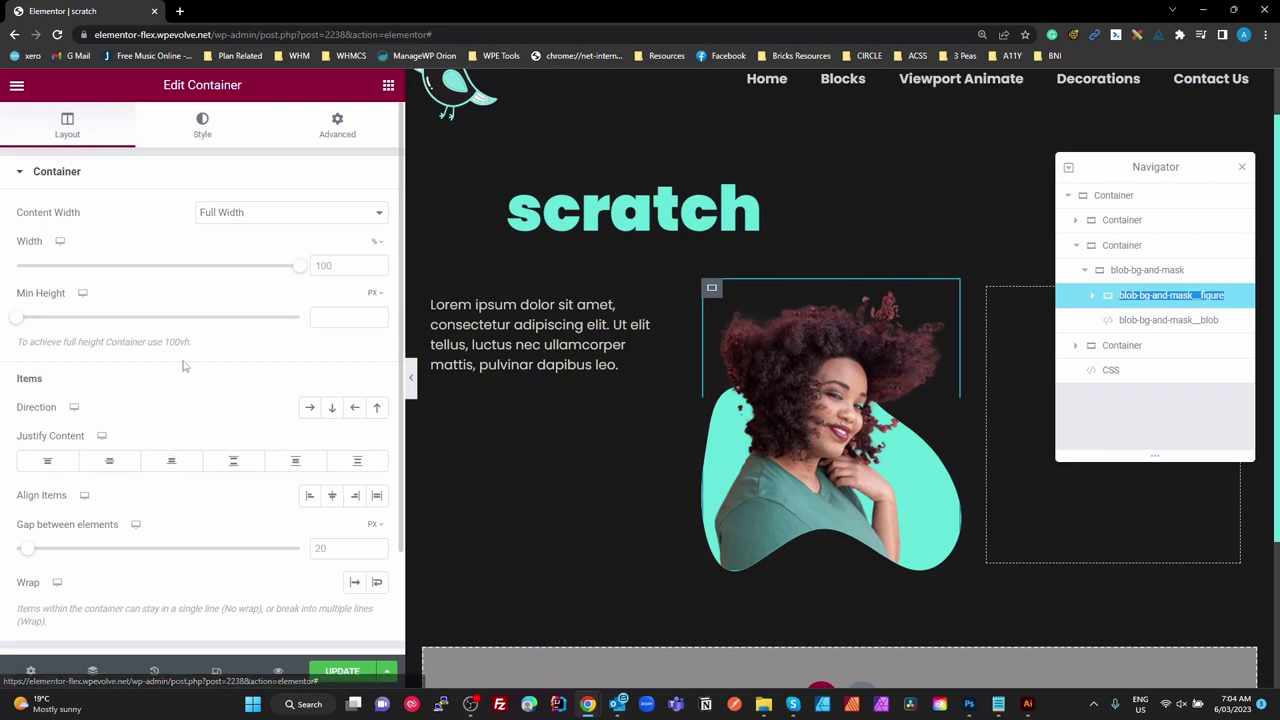
left_click(337, 128)
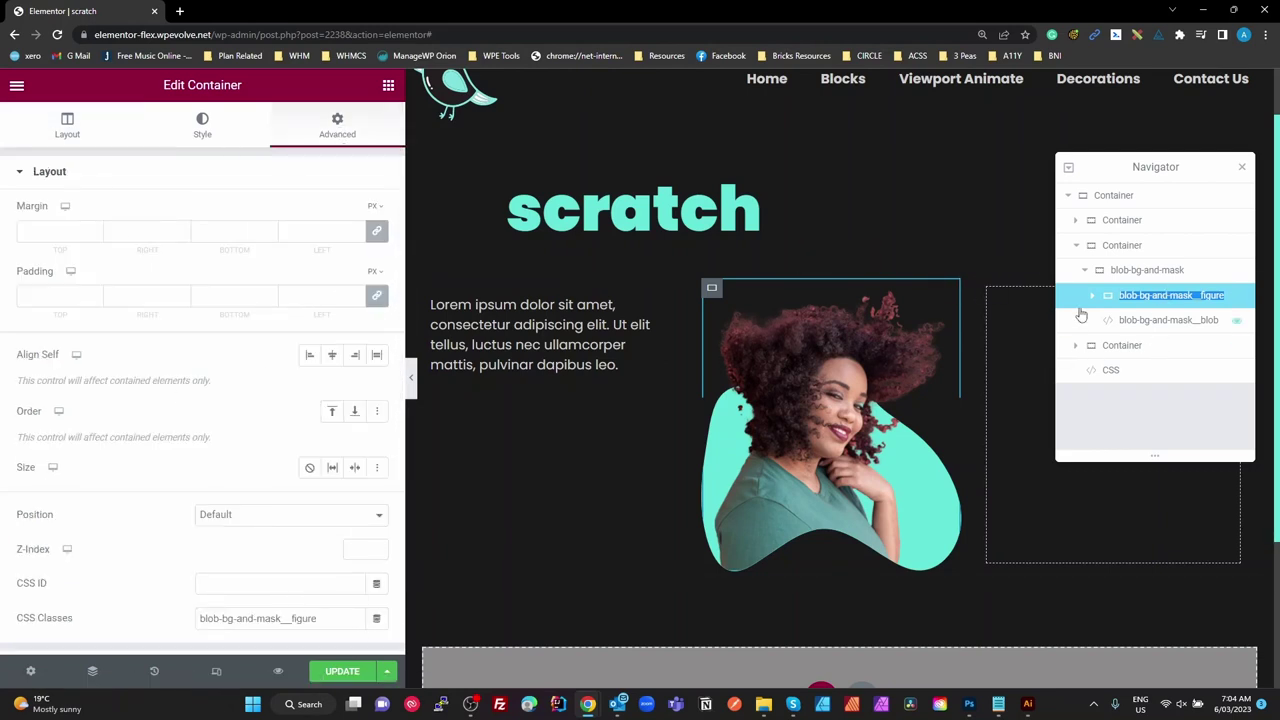
triple_click(285, 620)
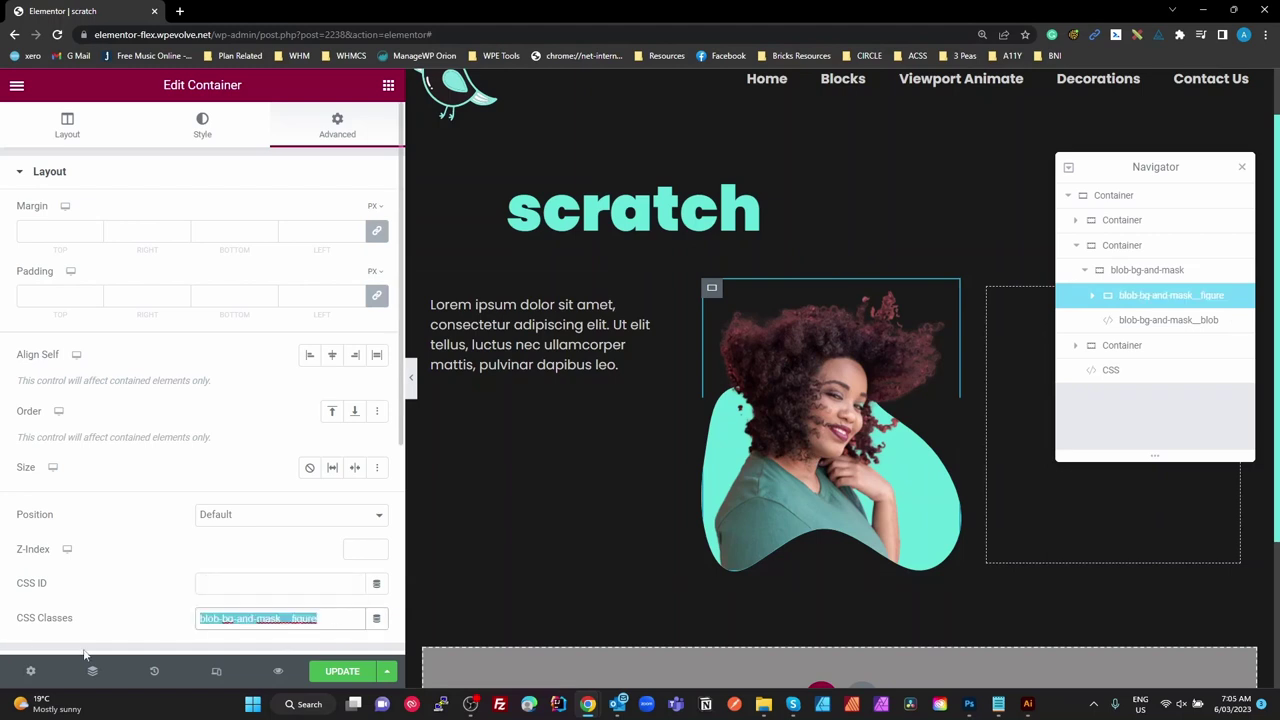
key("End")
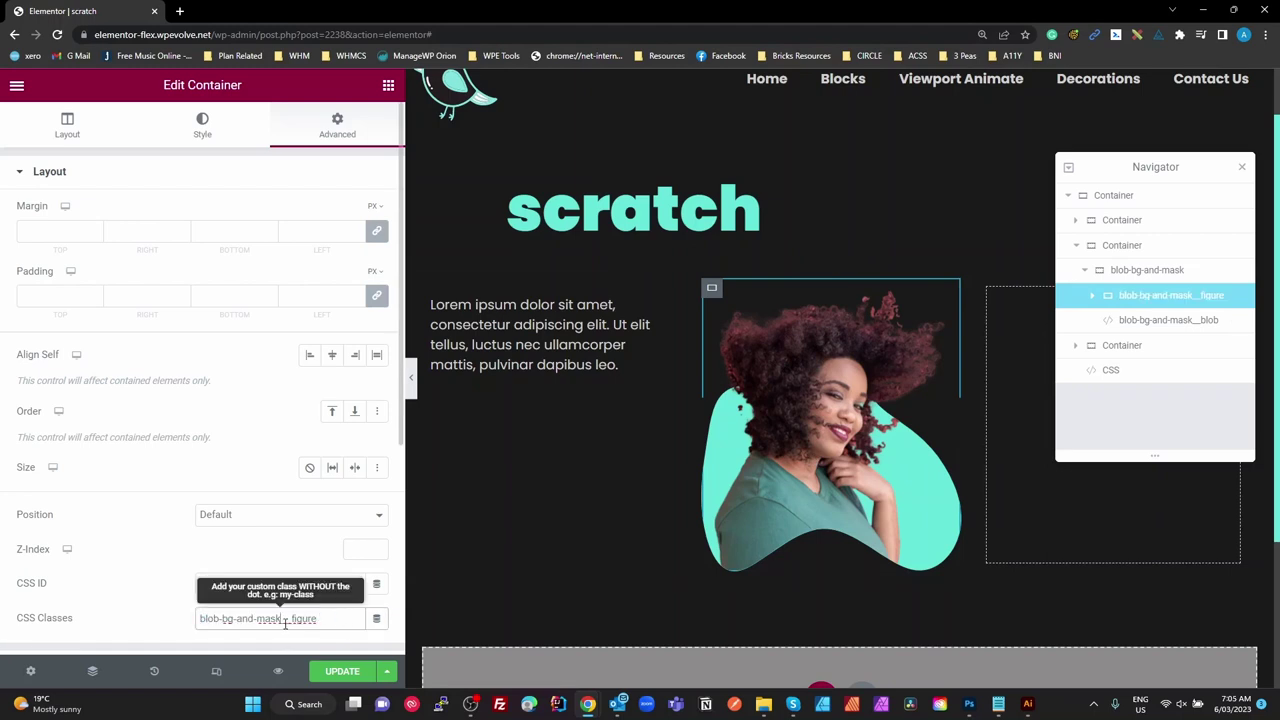
left_click_drag(281, 620, 324, 618)
left_click(333, 618)
Expand the figure container and check the advanced layout and CSS class settings of its nested img element.
left_click(1094, 297)
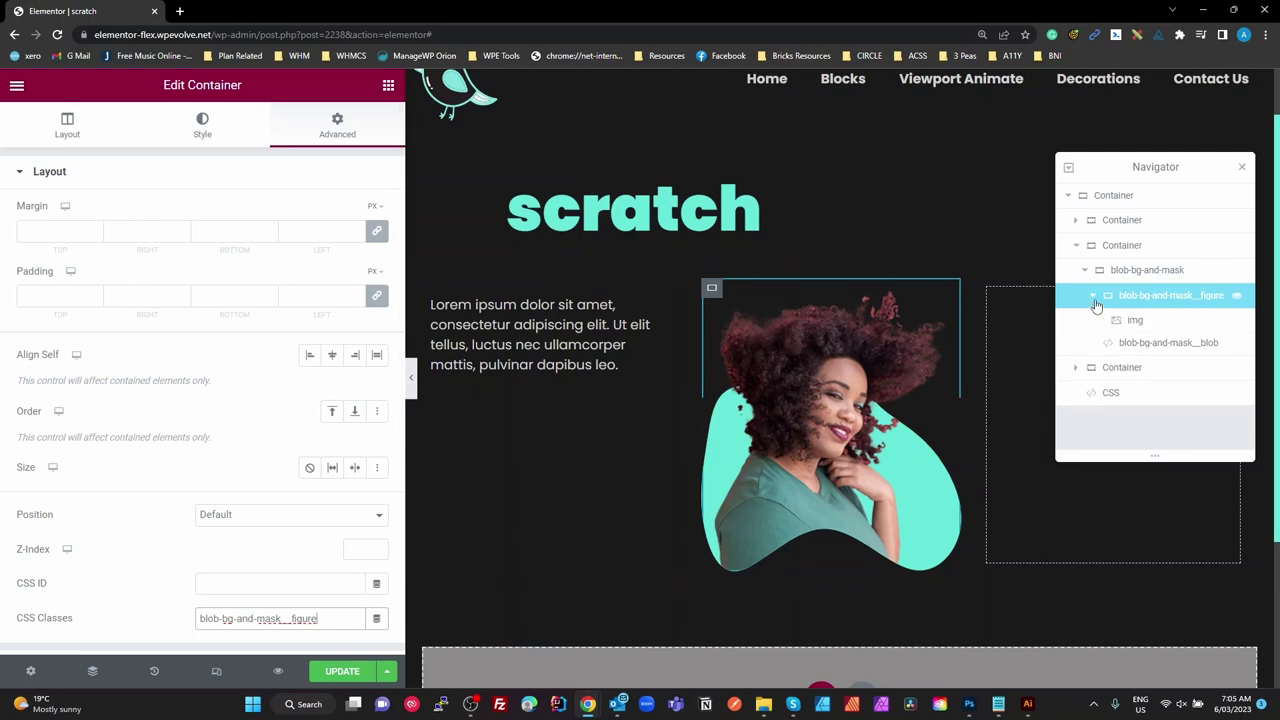
left_click(1133, 321)
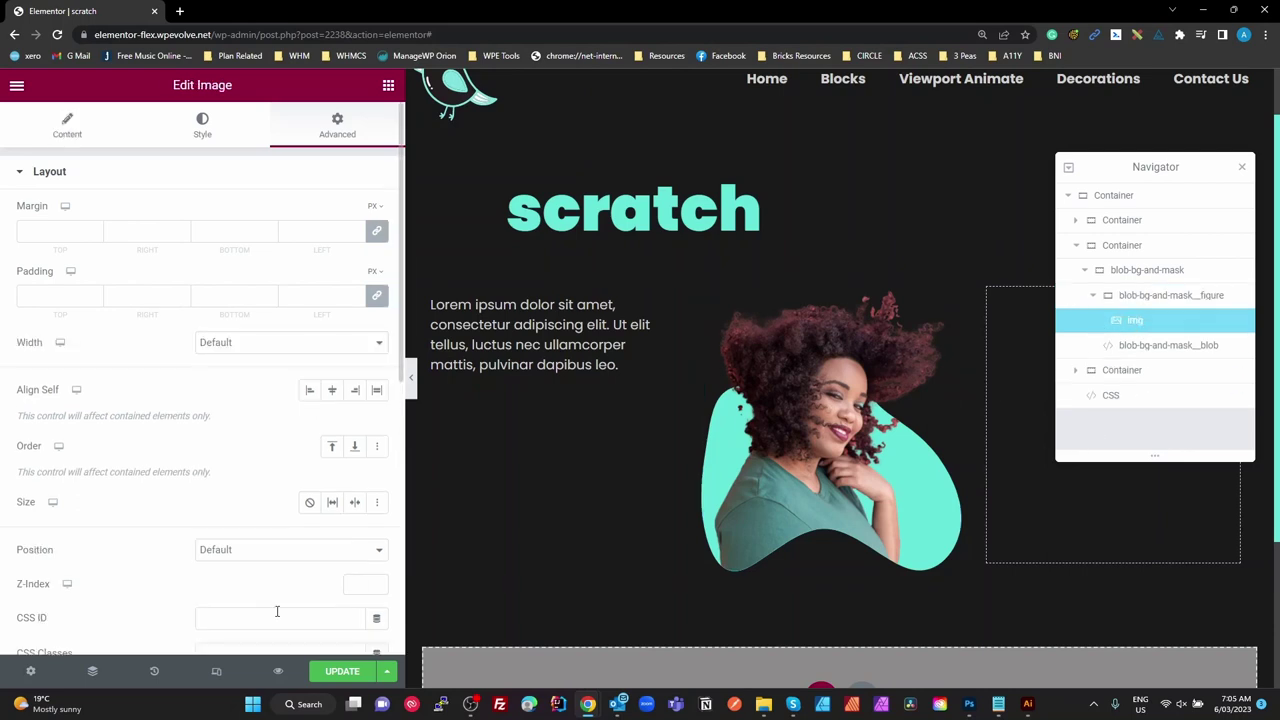
scroll(295, 620, "down", 3)
scroll(300, 623, "up", 2)
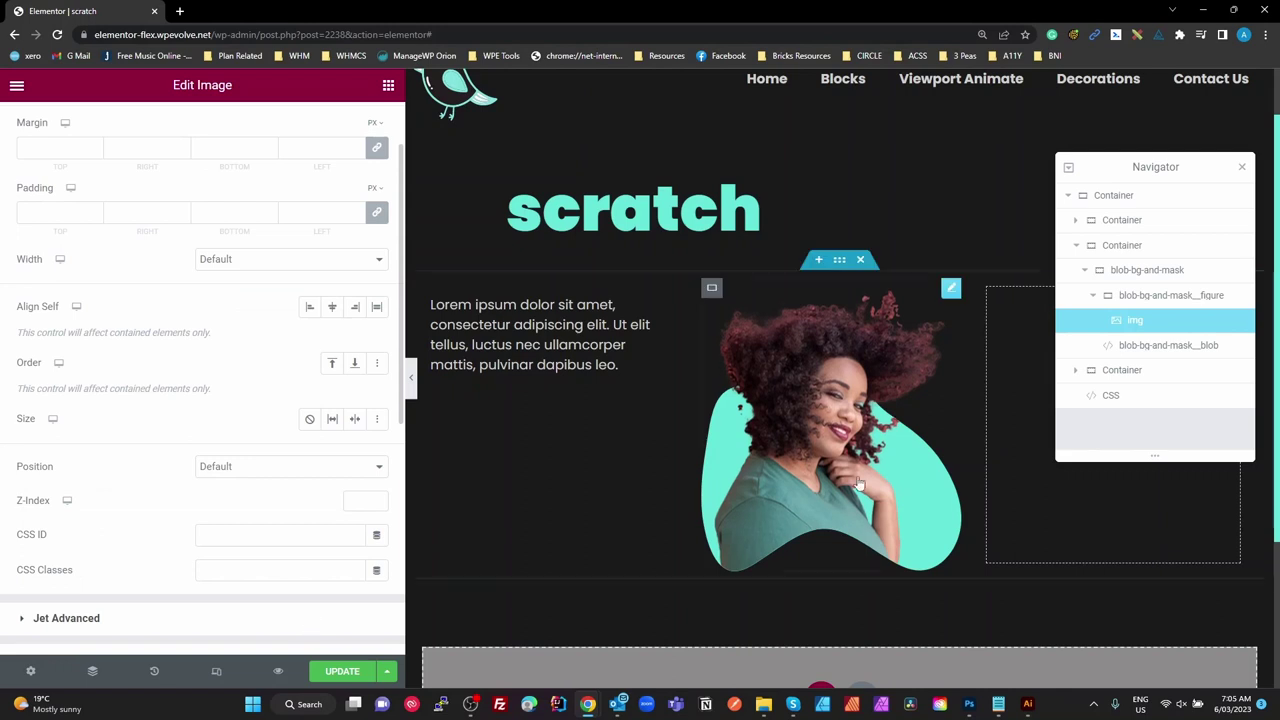
Inspect the CSS class assigned to the blob-bg-and-mask__blob HTML element.
left_click(1148, 347)
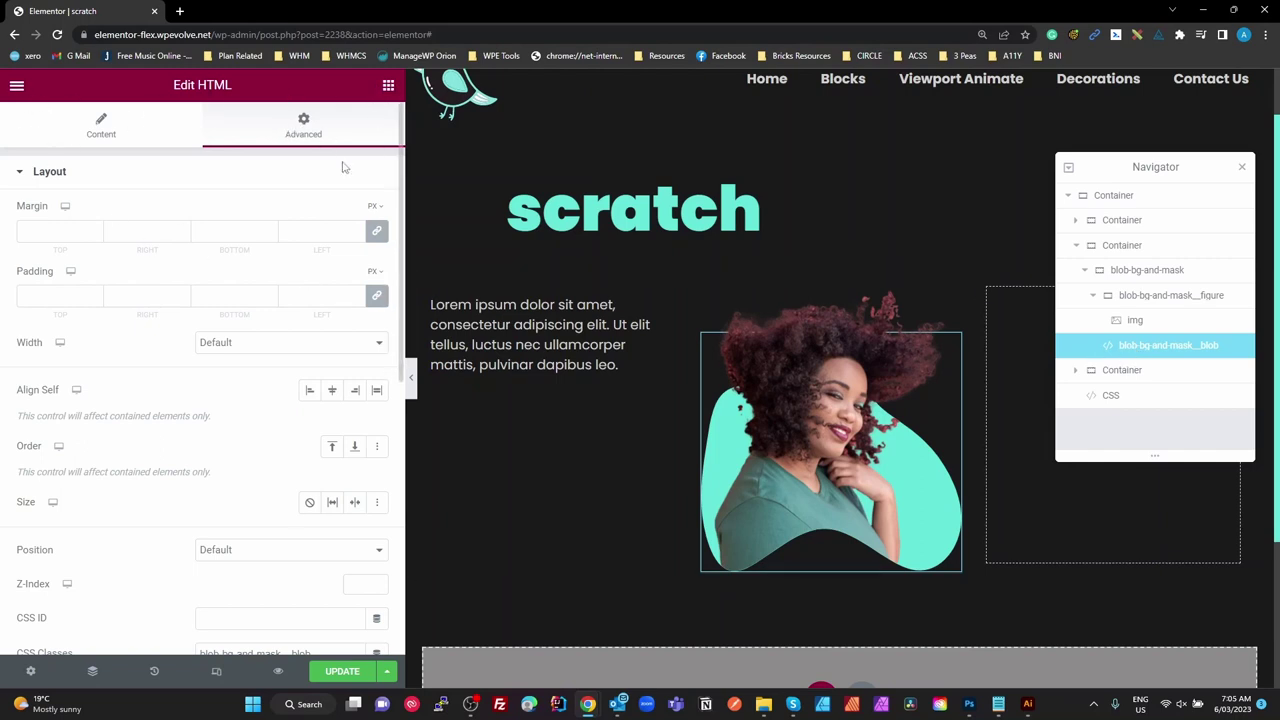
scroll(265, 555, "down", 3)
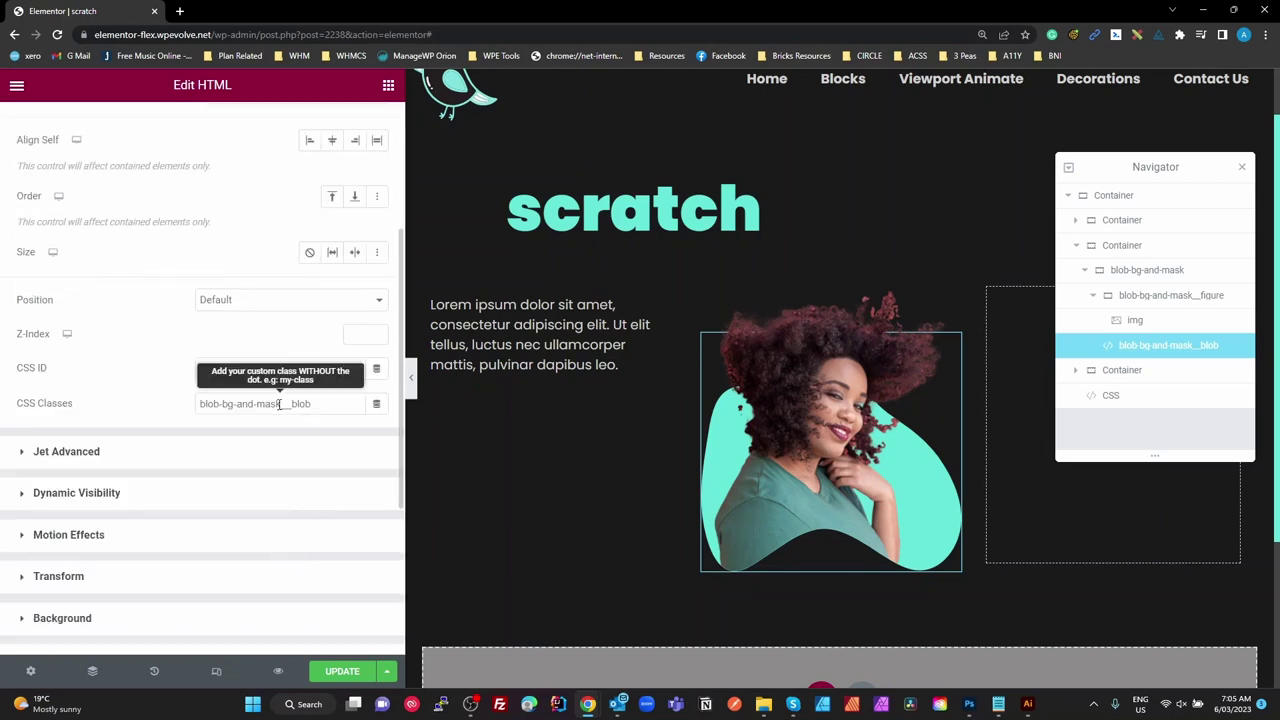
left_click_drag(280, 404, 322, 412)
left_click(301, 403)
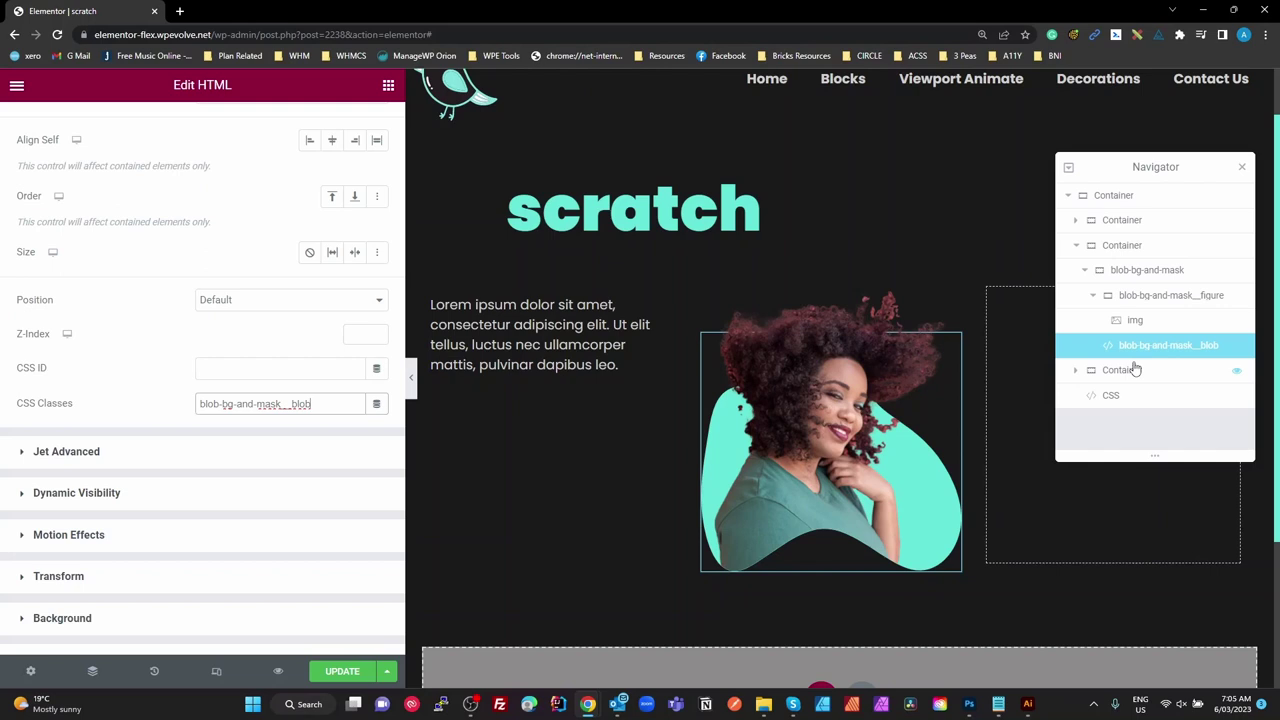
Review the style code in the CSS element at the end of the page structure.
left_click(1105, 397)
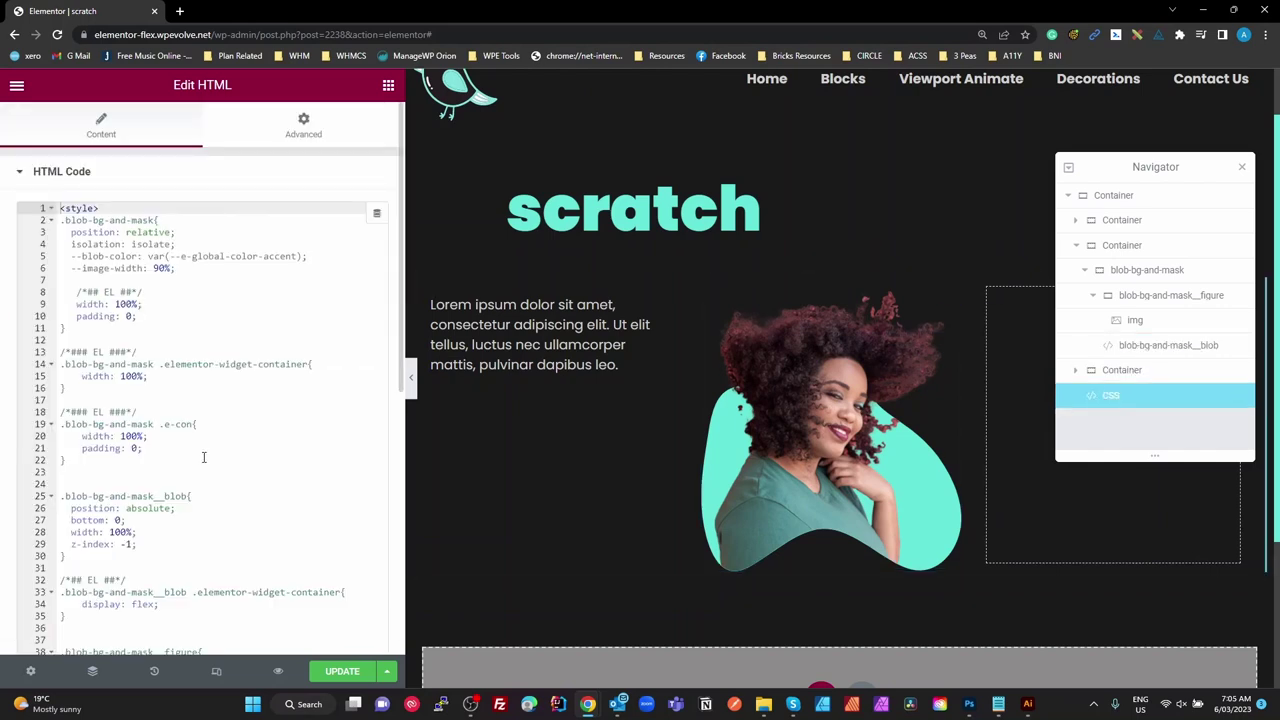
scroll(203, 460, "down", 5)
scroll(205, 466, "up", 6)
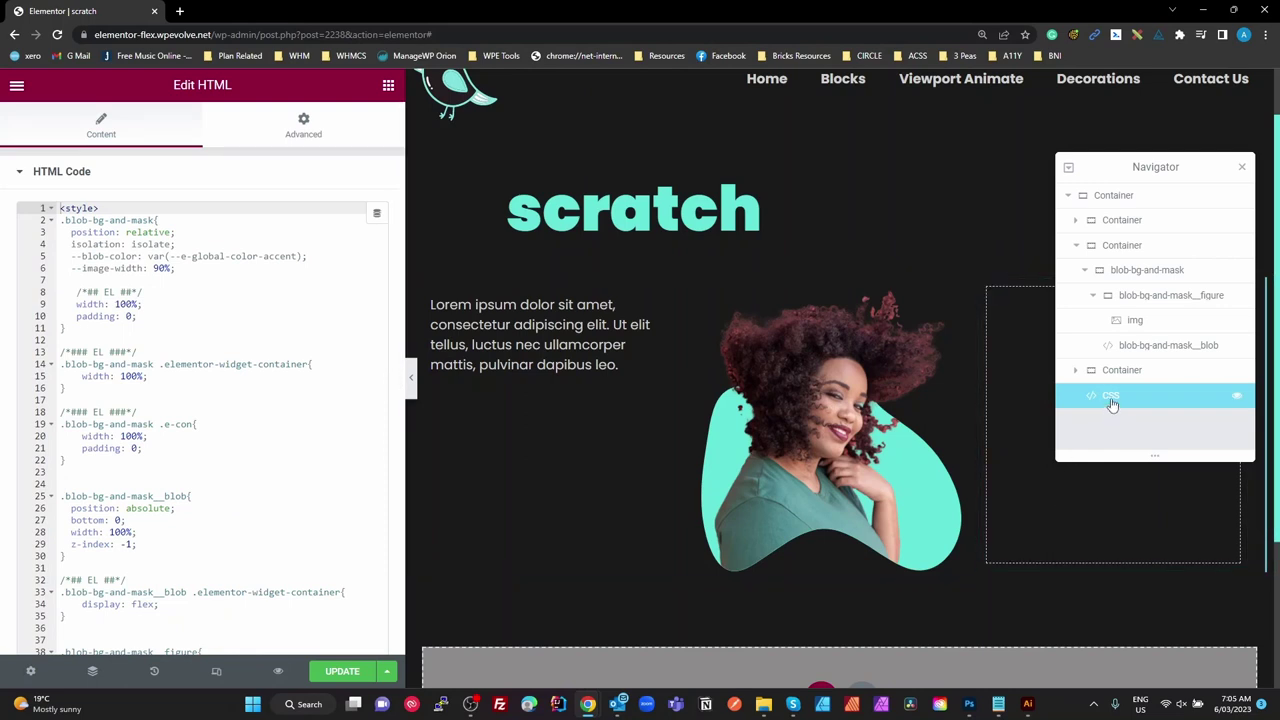
left_click(236, 404)
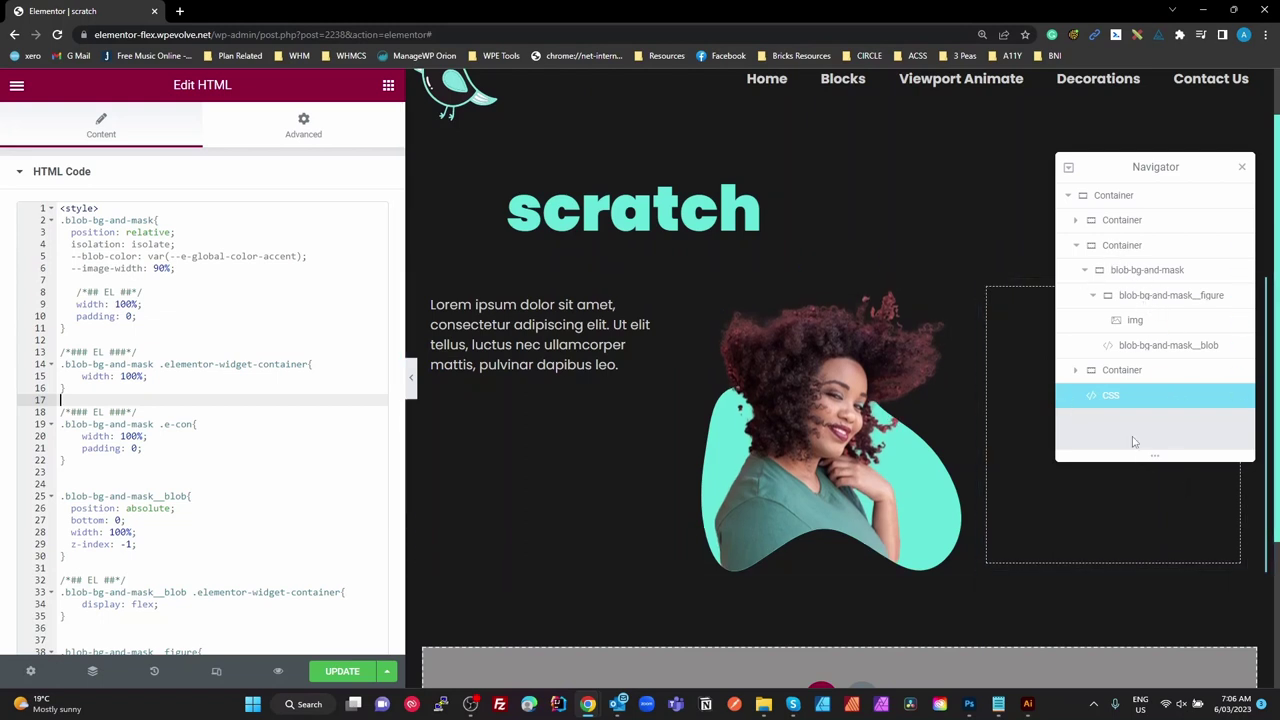
Look through the img element's content, style and advanced settings.
left_click(1136, 322)
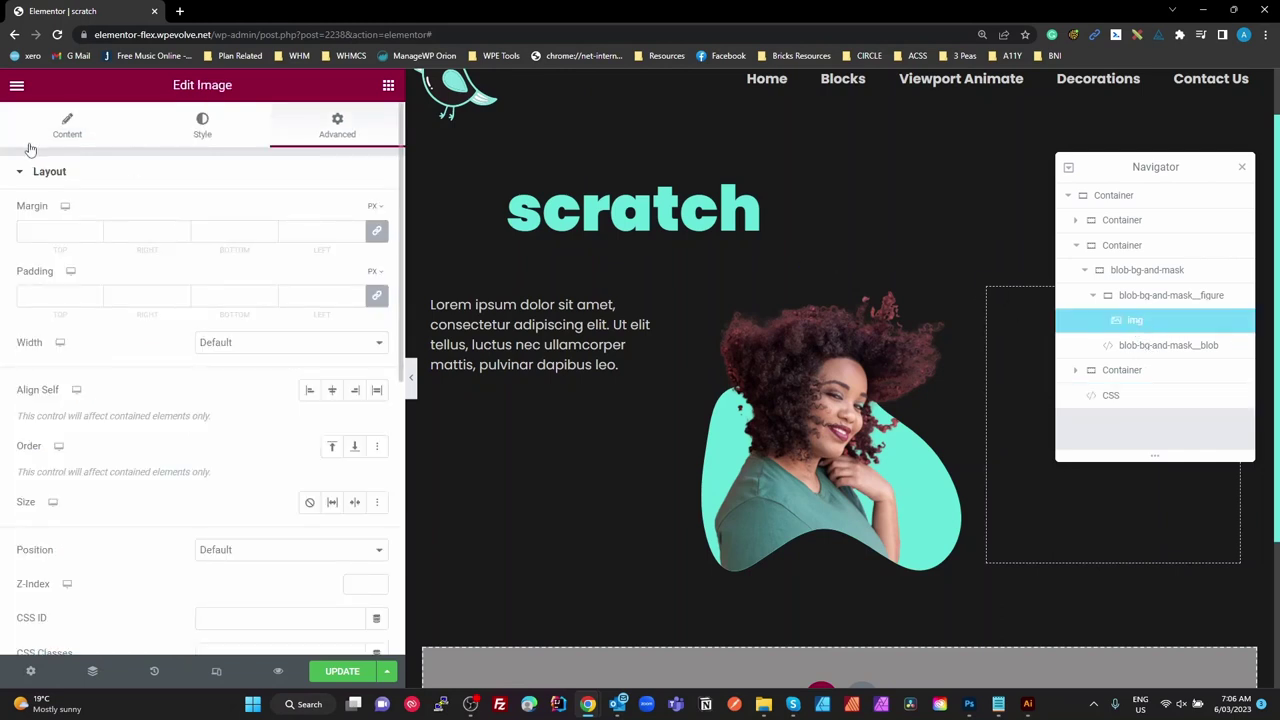
left_click(63, 134)
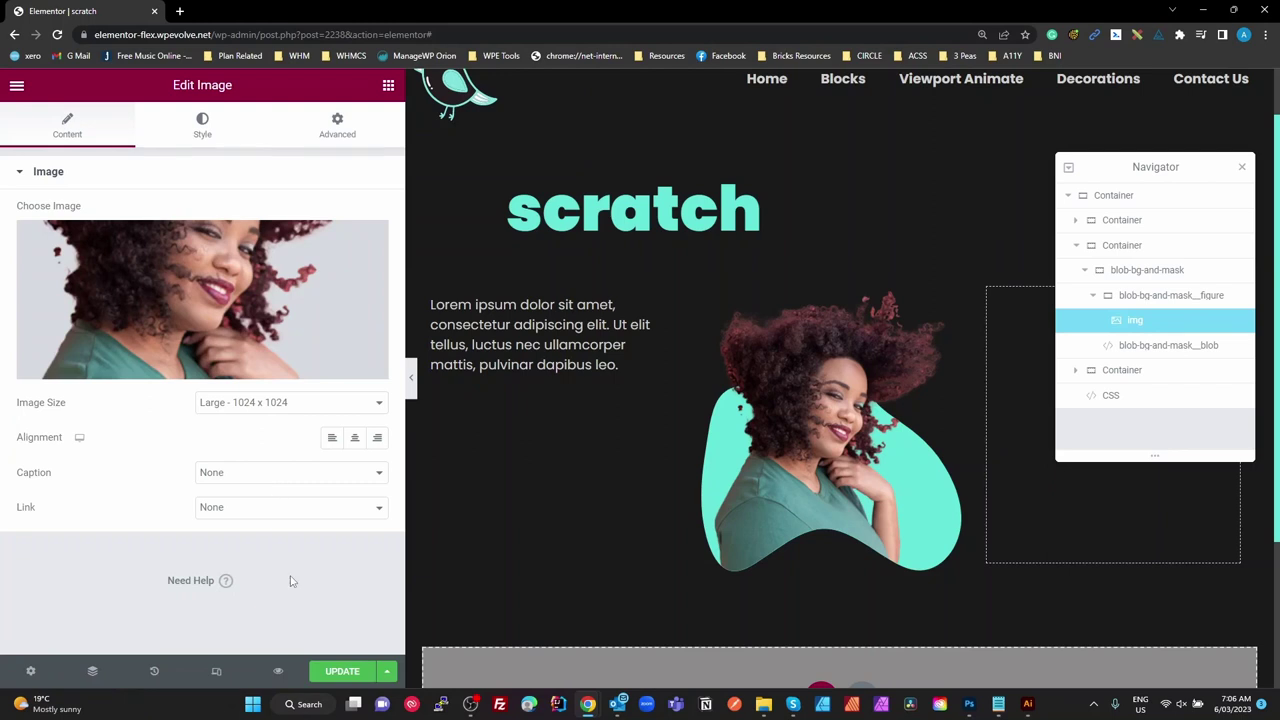
left_click(202, 128)
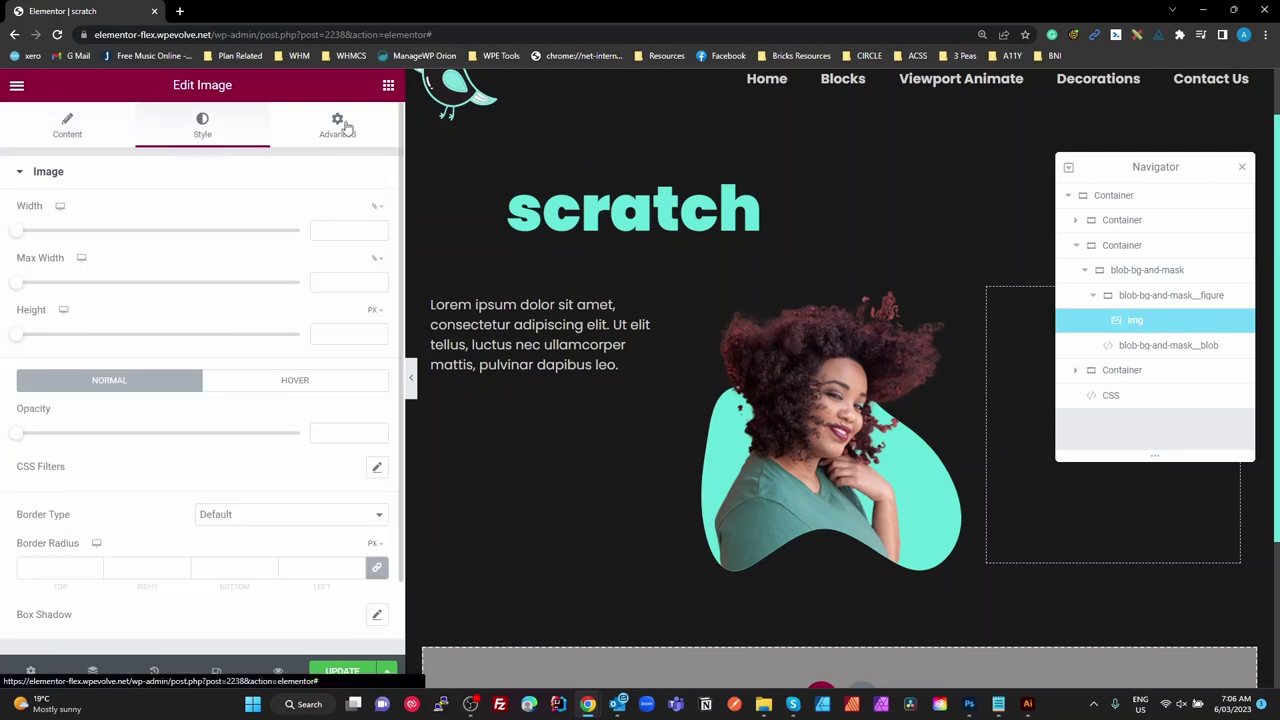
left_click(345, 127)
left_click(69, 130)
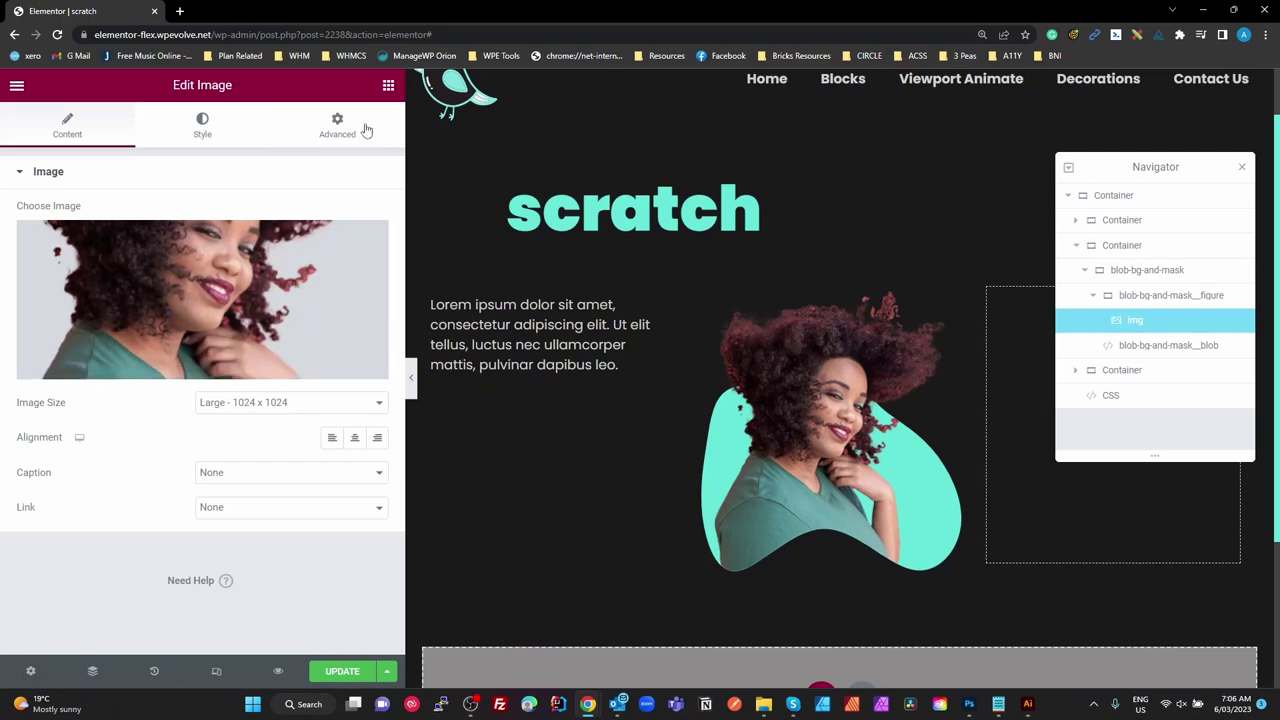
Search the widget library for "fi" and clear the search.
left_click(388, 86)
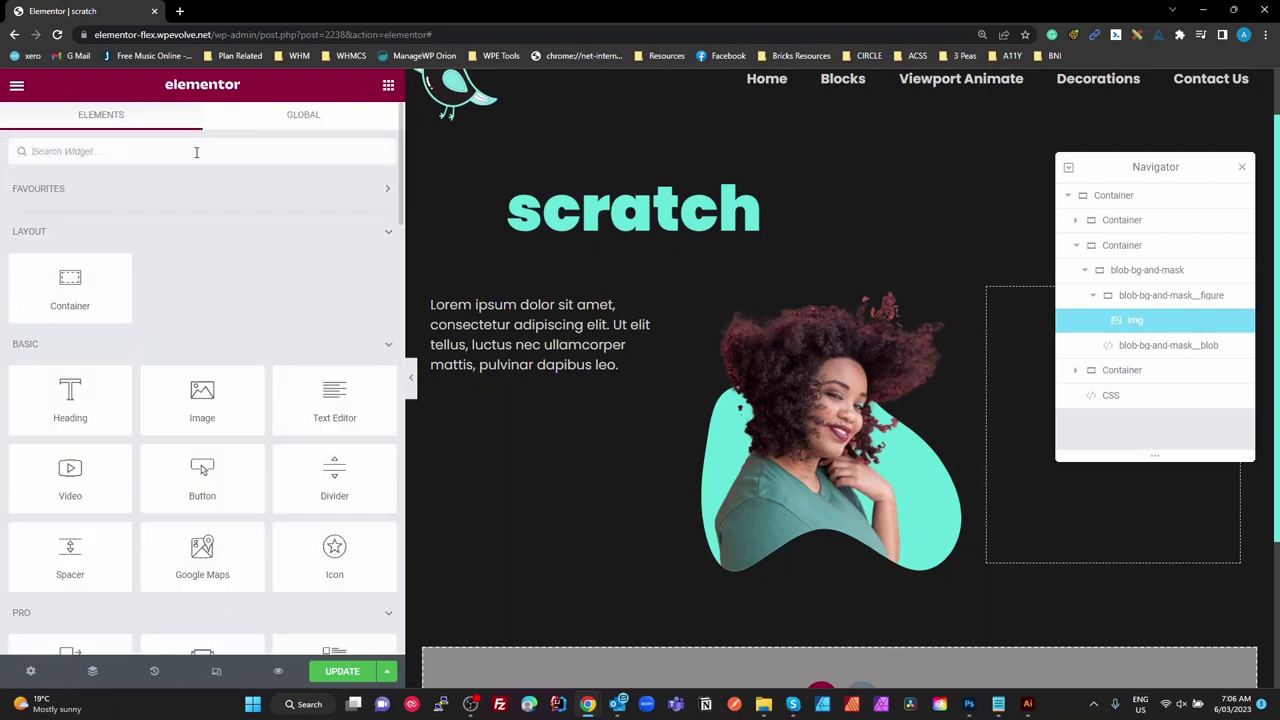
type("fi")
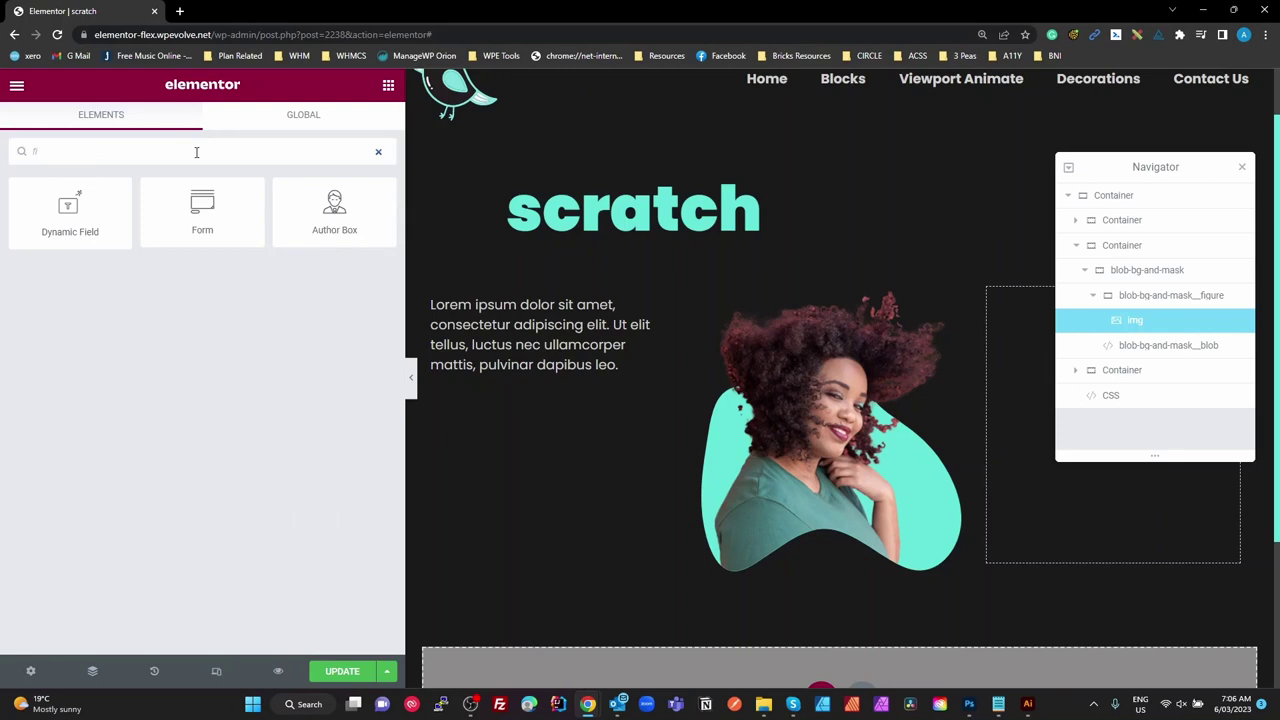
key("BackSpace")
key("BackSpace")
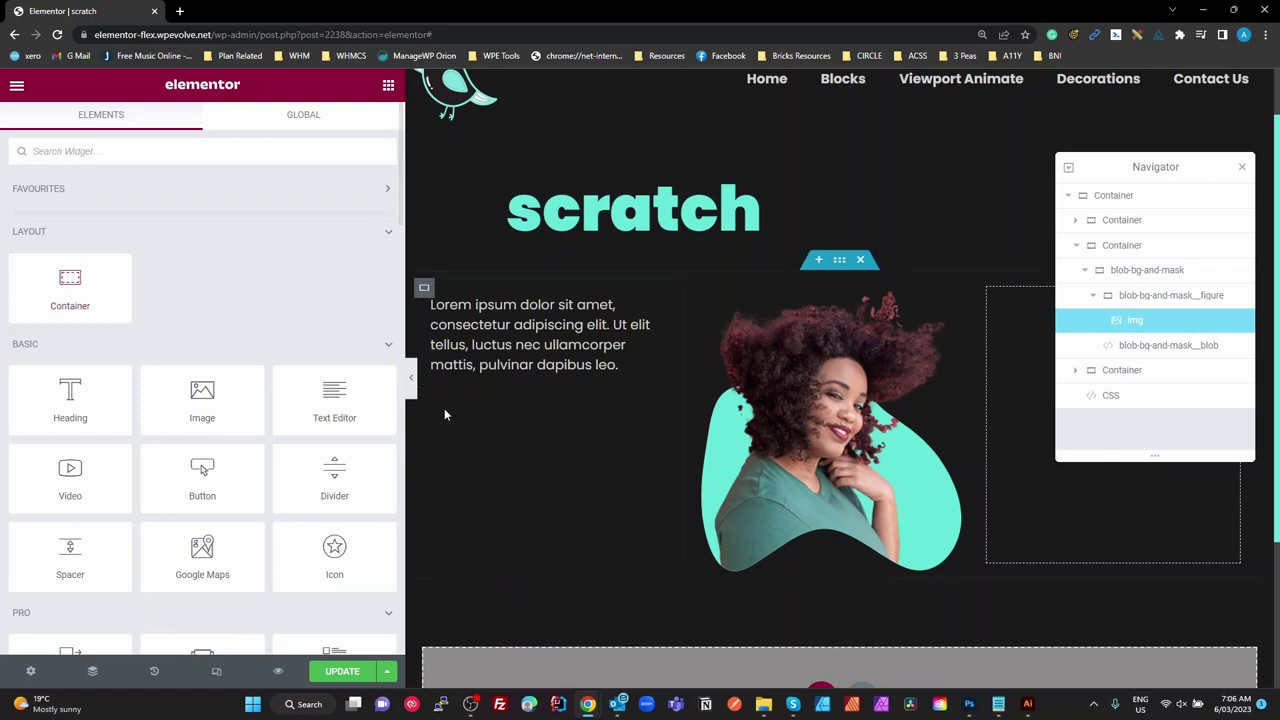
Check the advanced setting sections of the blob-bg-and-mask__figure container, including Custom CSS.
left_click(1112, 305)
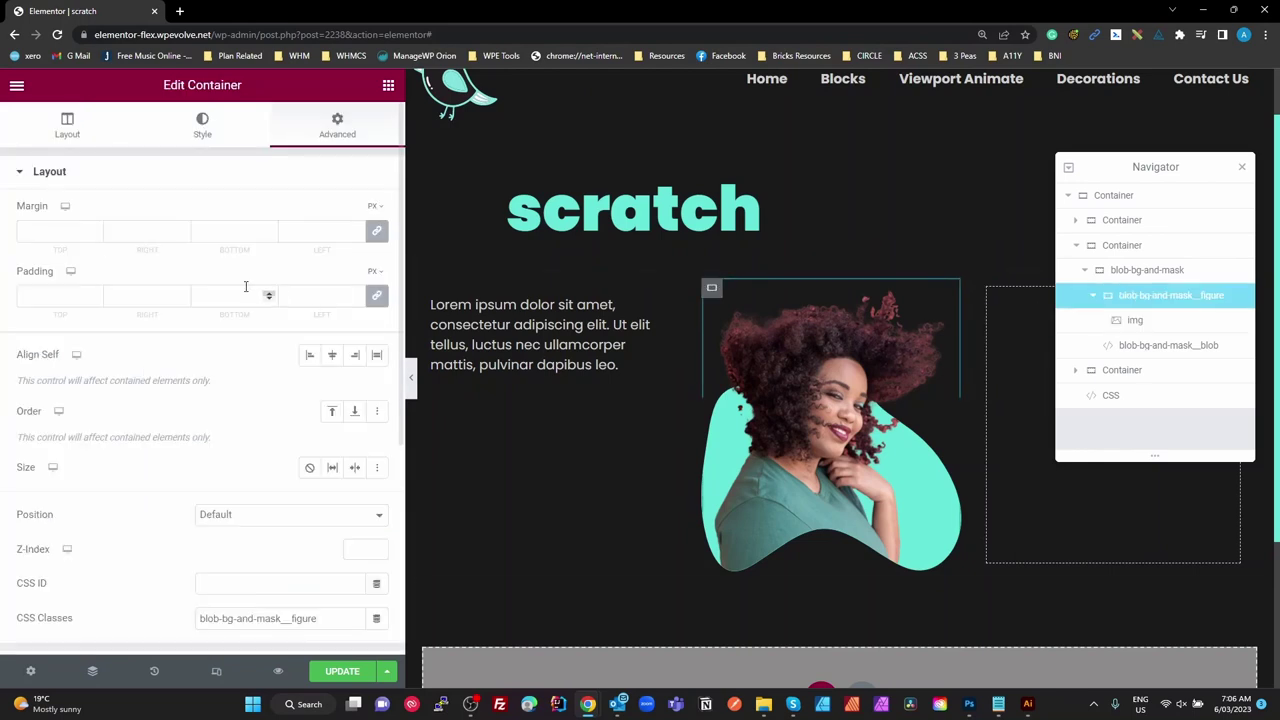
left_click(30, 173)
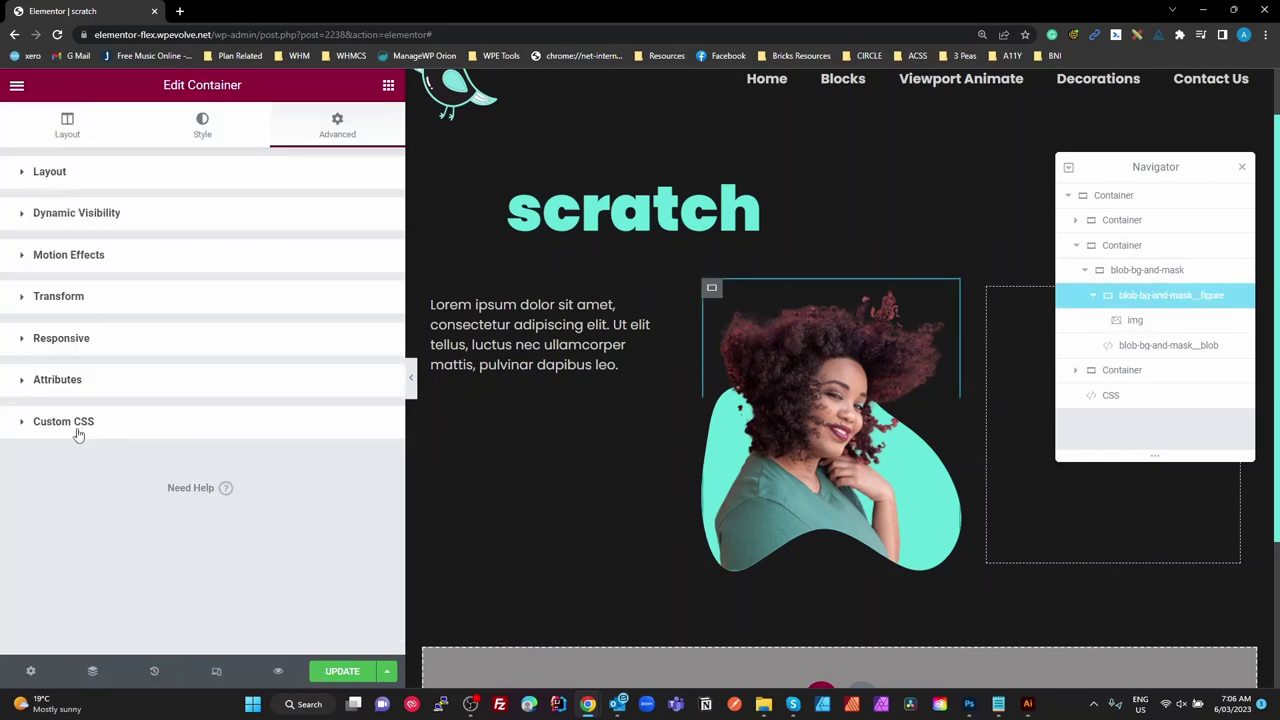
left_click(78, 428)
left_click(78, 428)
Examine the HTML tag choices in the figure container's additional options, leaving the tag at Default, and return to the widget library.
left_click(68, 131)
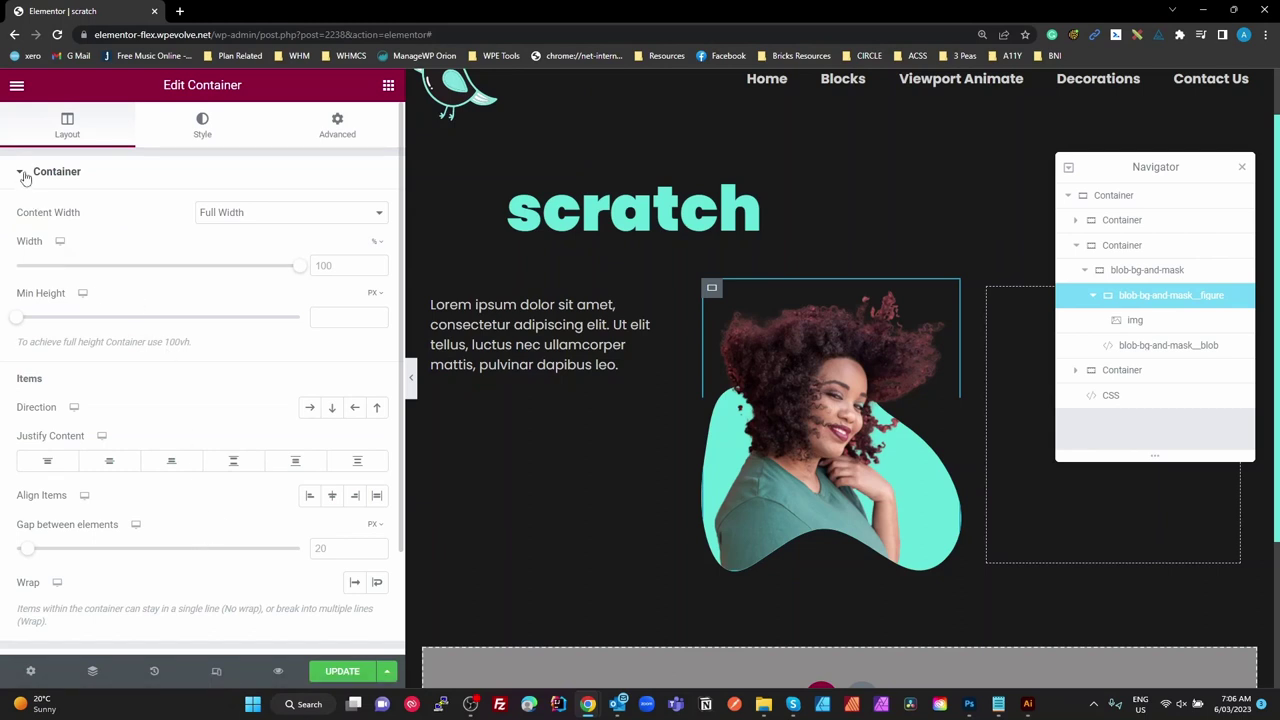
left_click(27, 176)
left_click(110, 220)
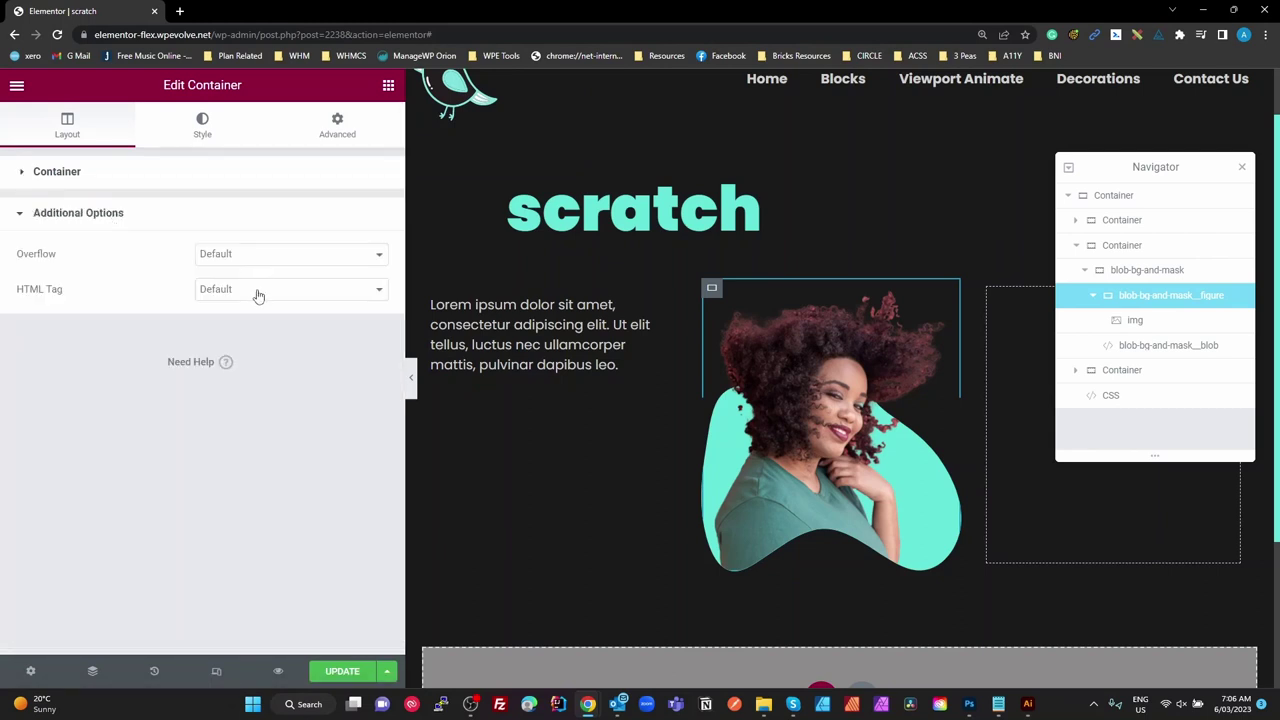
left_click(257, 290)
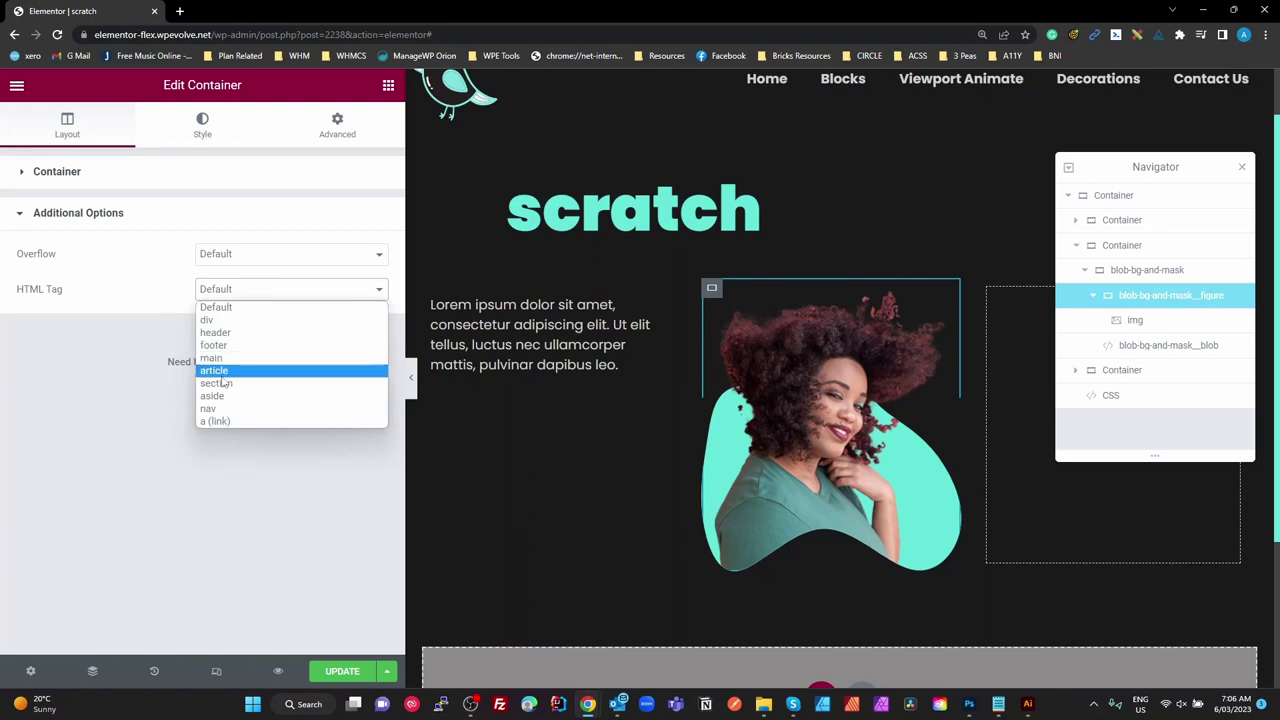
left_click(208, 484)
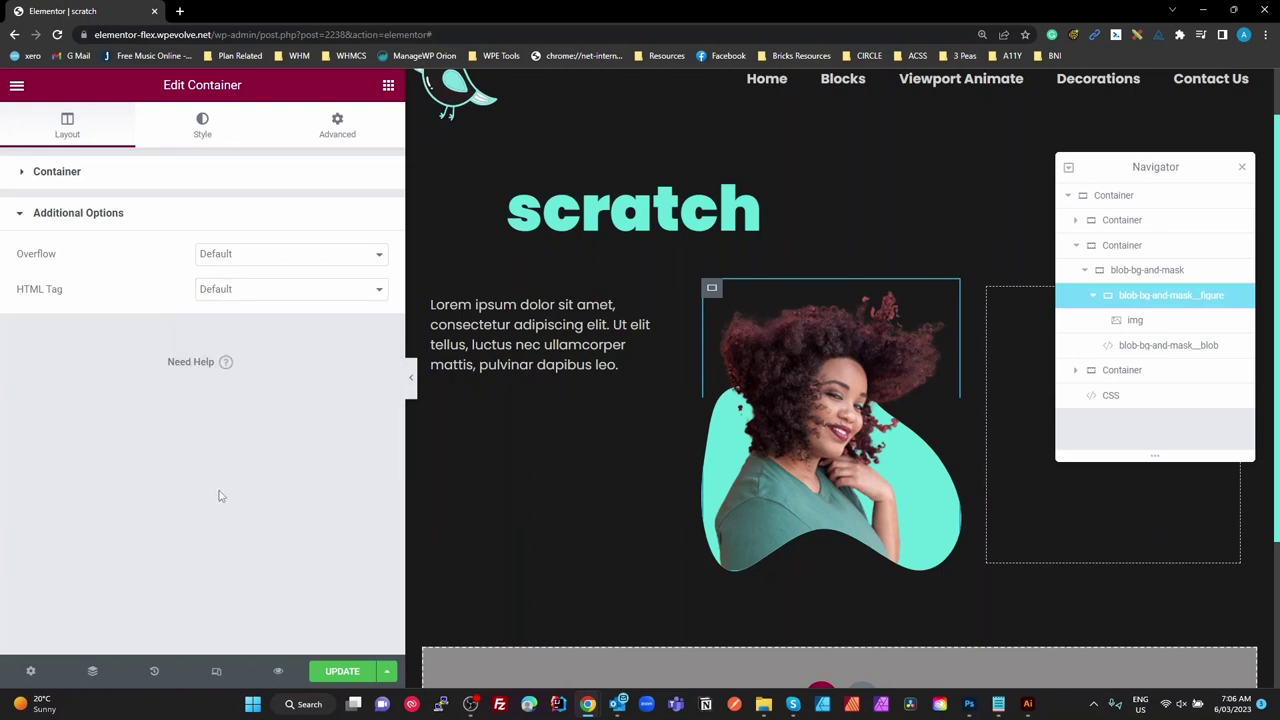
left_click(234, 296)
left_click(253, 510)
left_click(389, 86)
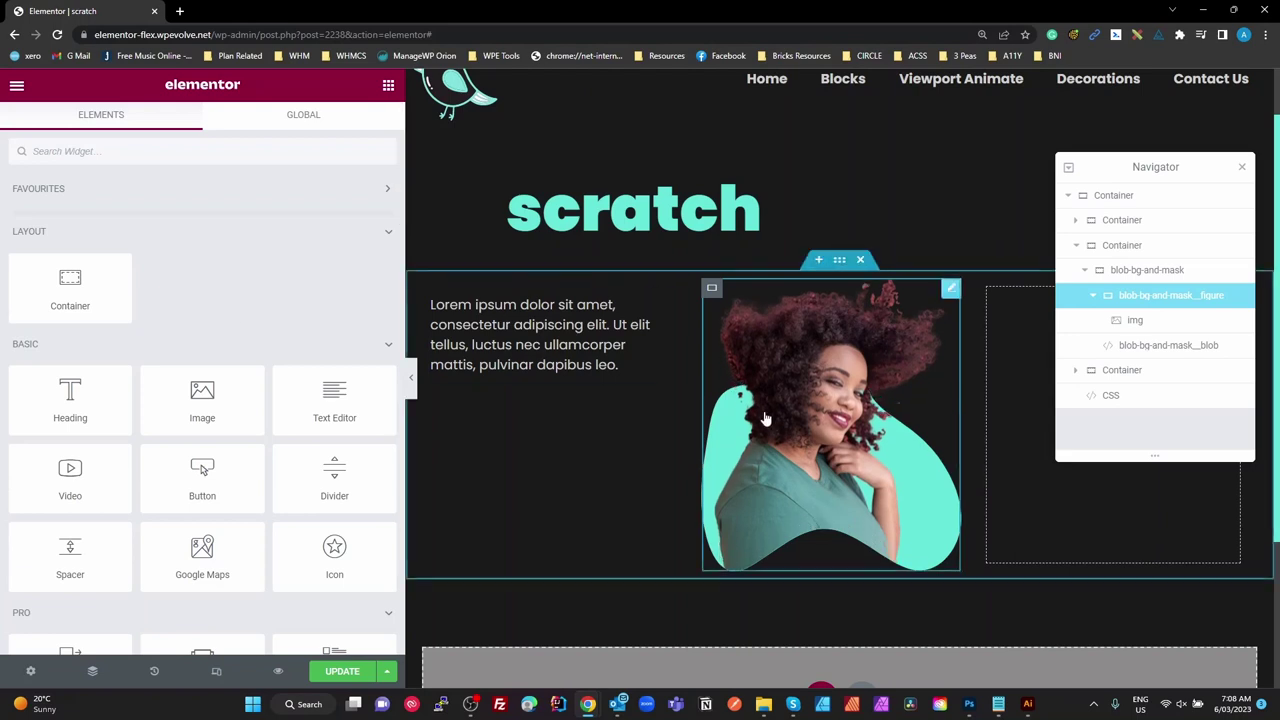
Switch to the live scratch page and inspect the blob-bg-and-mask div and its class attribute in the browser's developer tools.
key("alt+Tab")
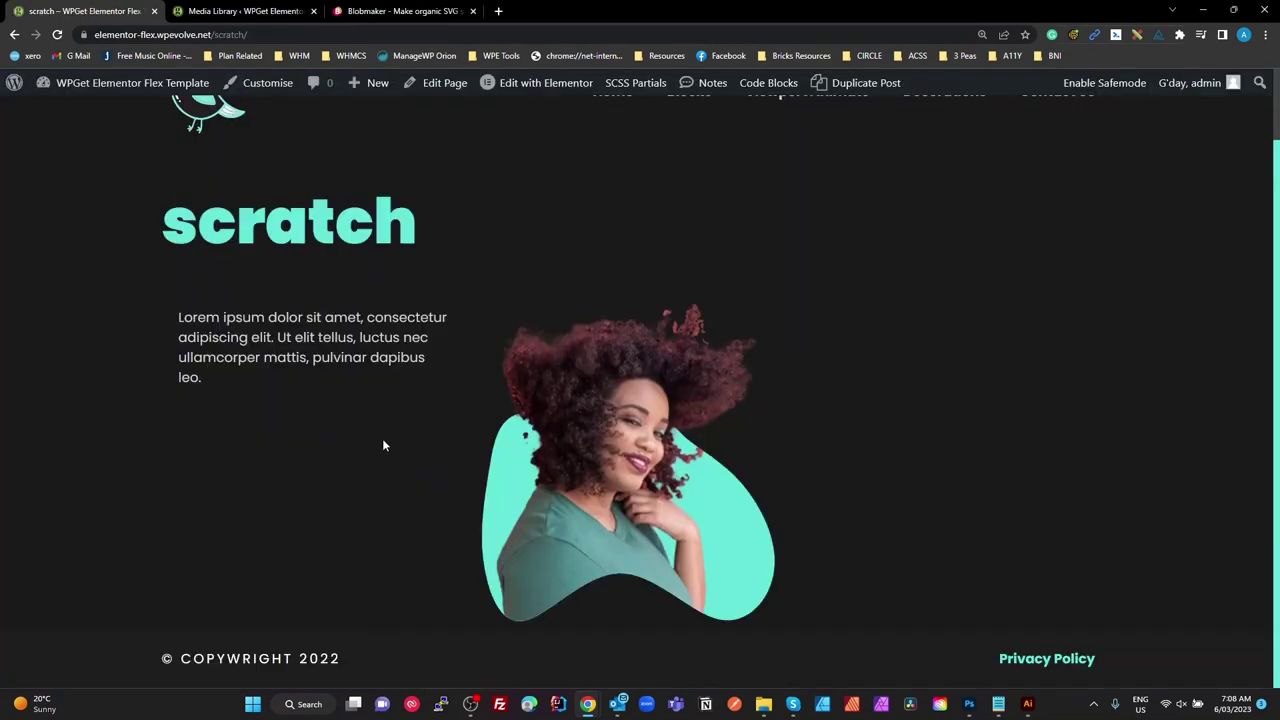
key("ctrl+shift+i")
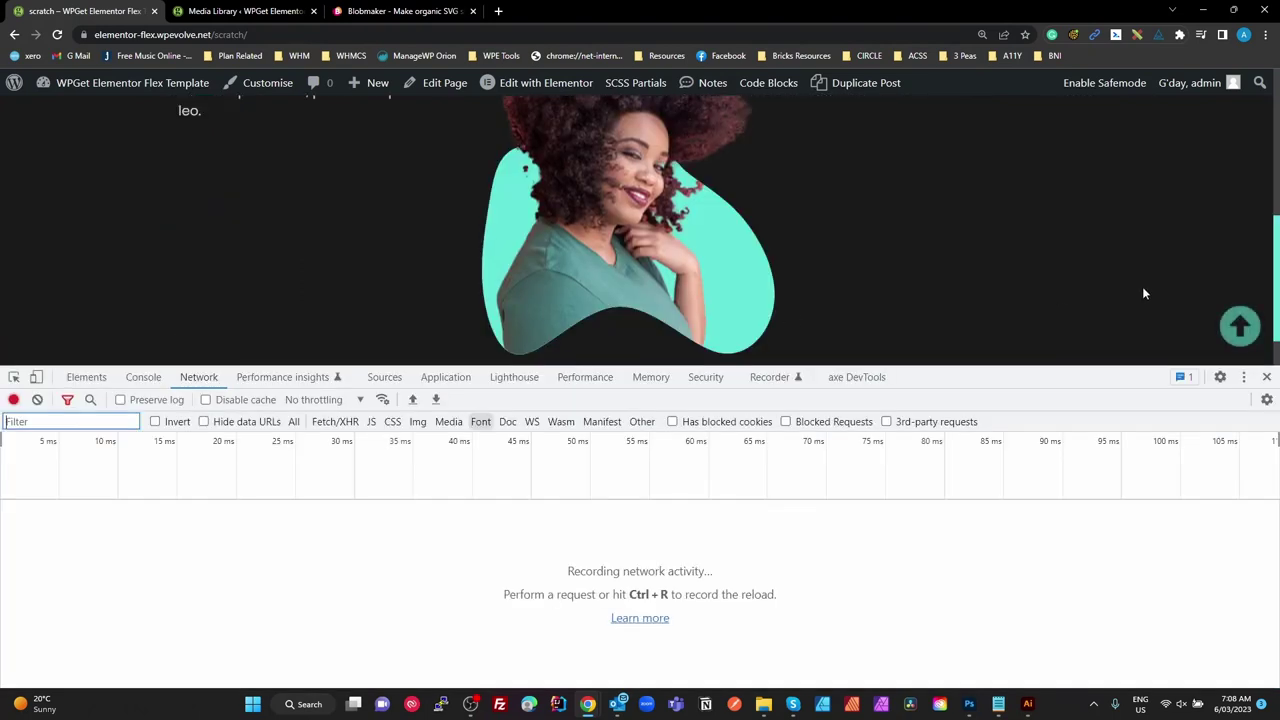
scroll(717, 299, "up", 1)
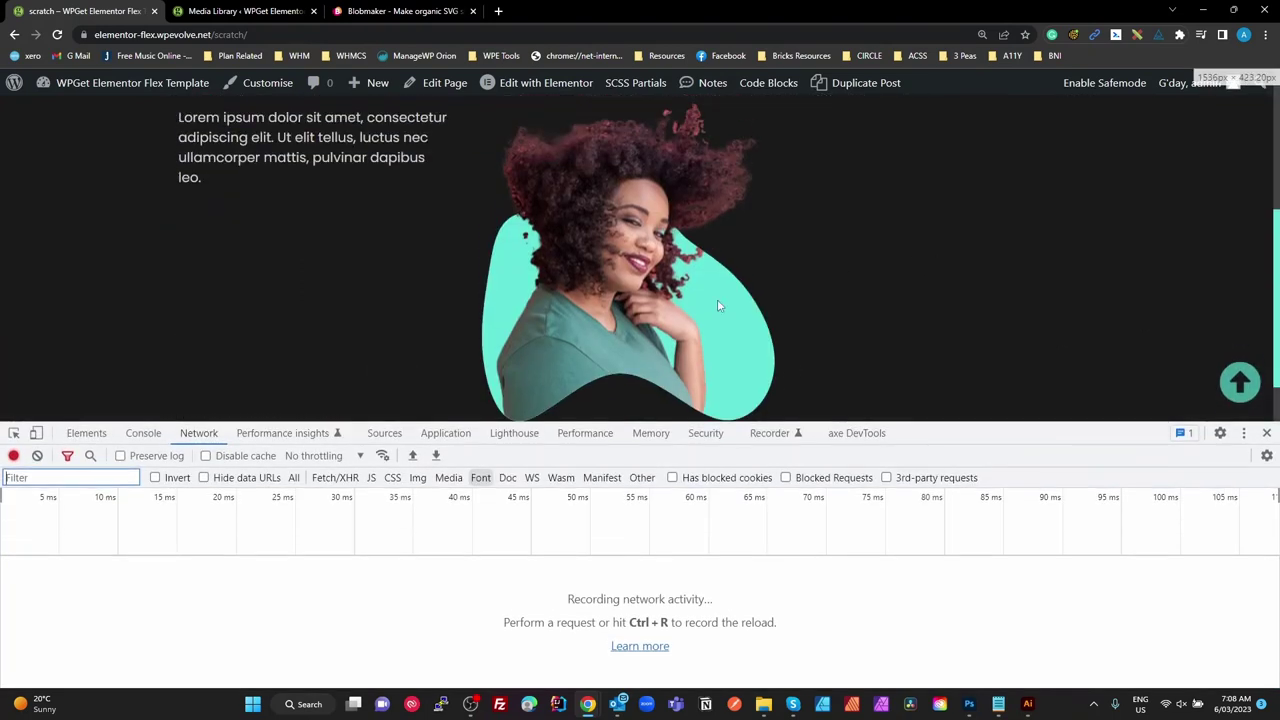
left_click(14, 433)
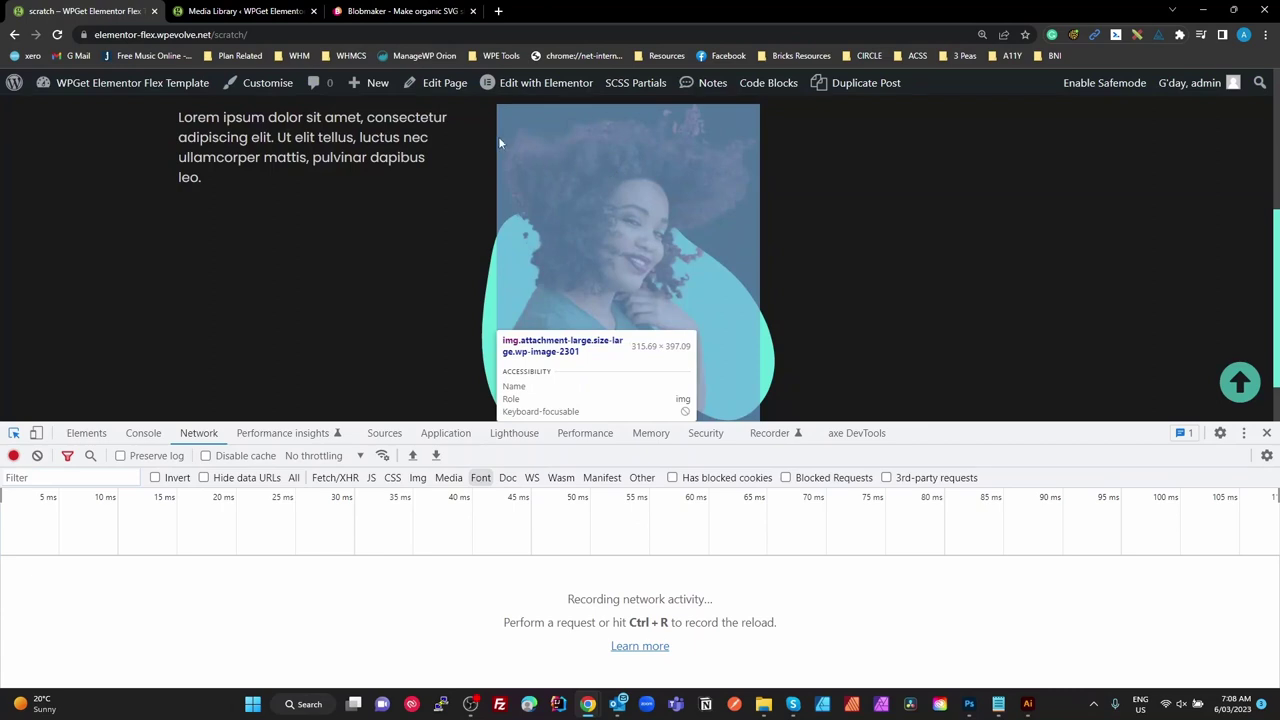
left_click(492, 199)
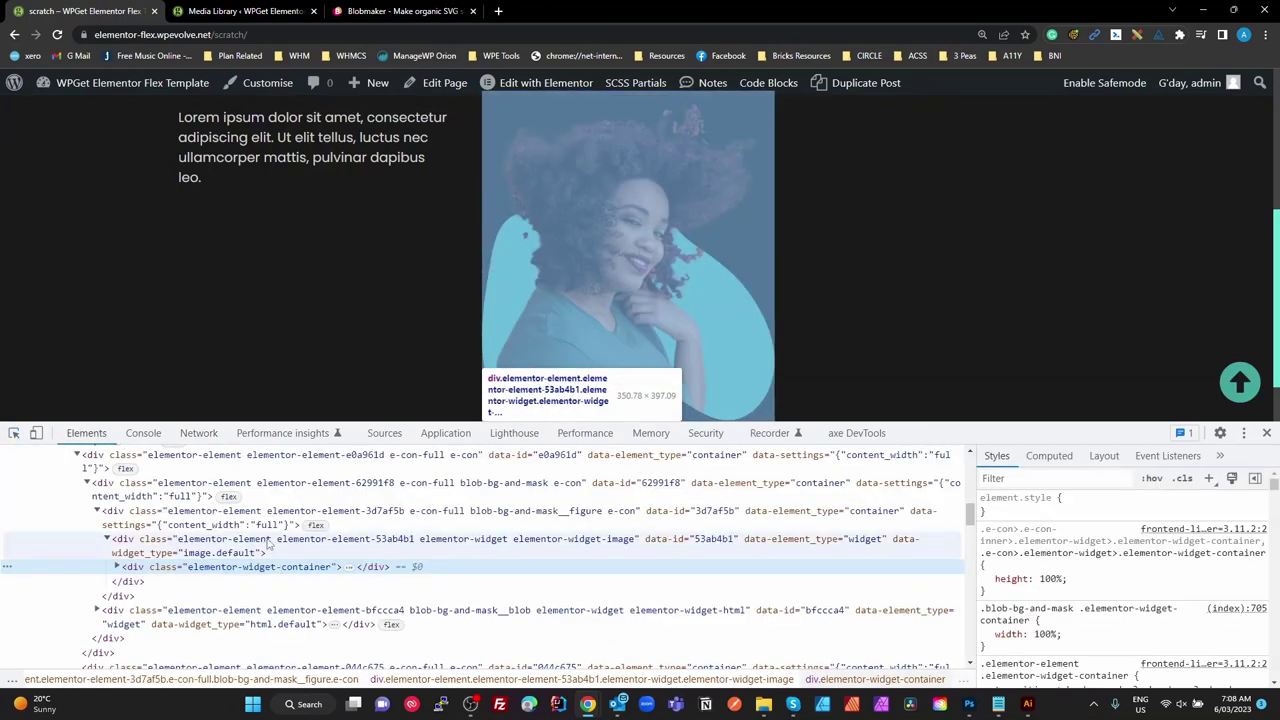
left_click(507, 497)
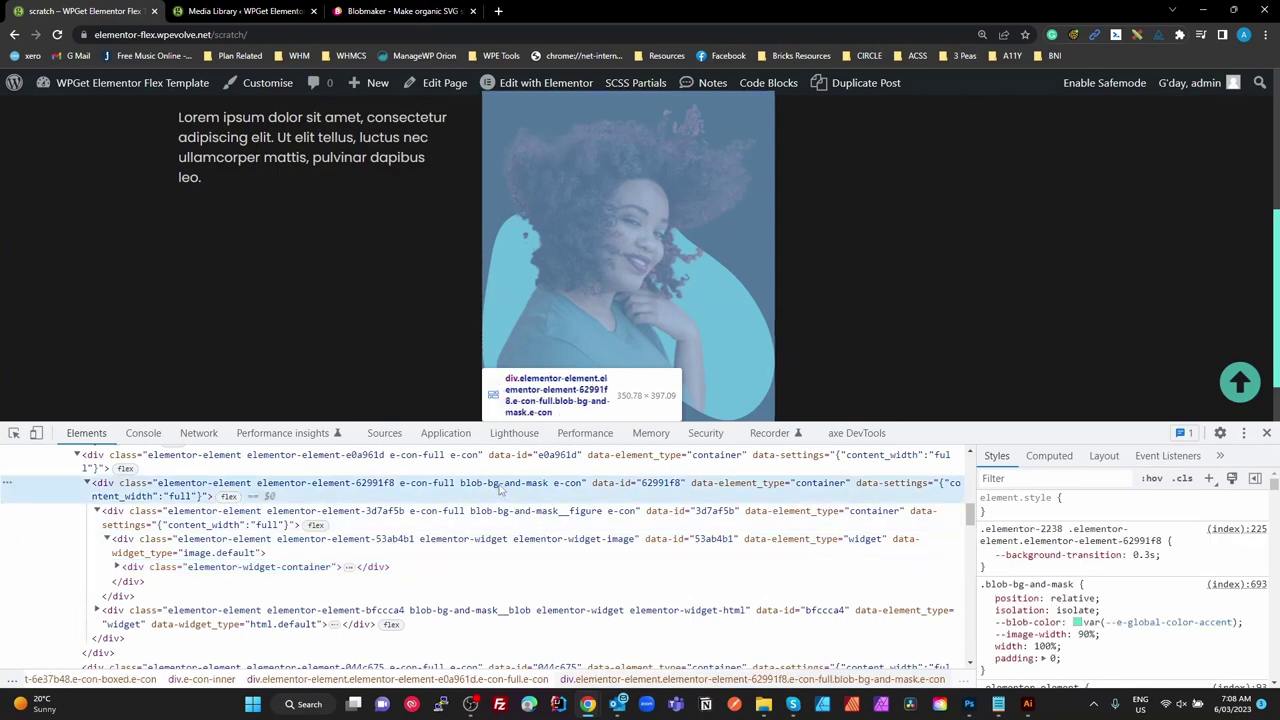
double_click(471, 488)
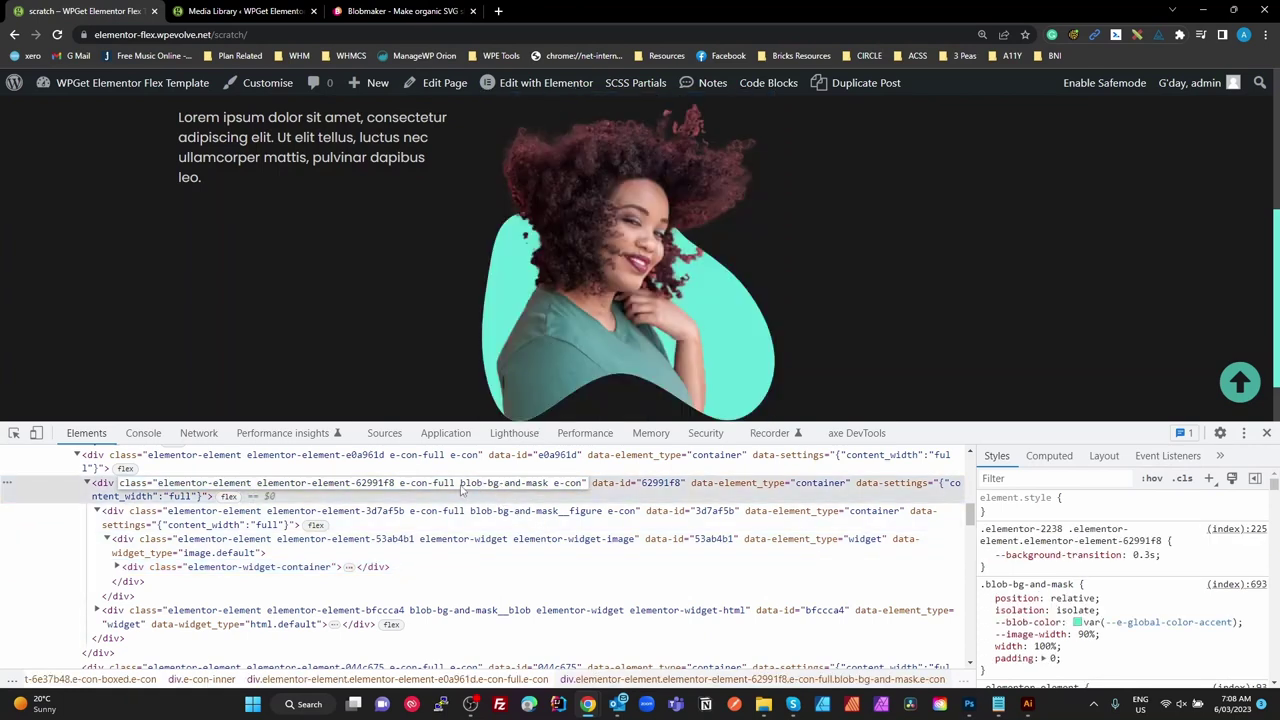
Highlight the blob-bg-and-mask and e-con-full classes on the outer div, and select the nested blob-bg-and-mask__figure div.
left_click_drag(460, 490, 557, 488)
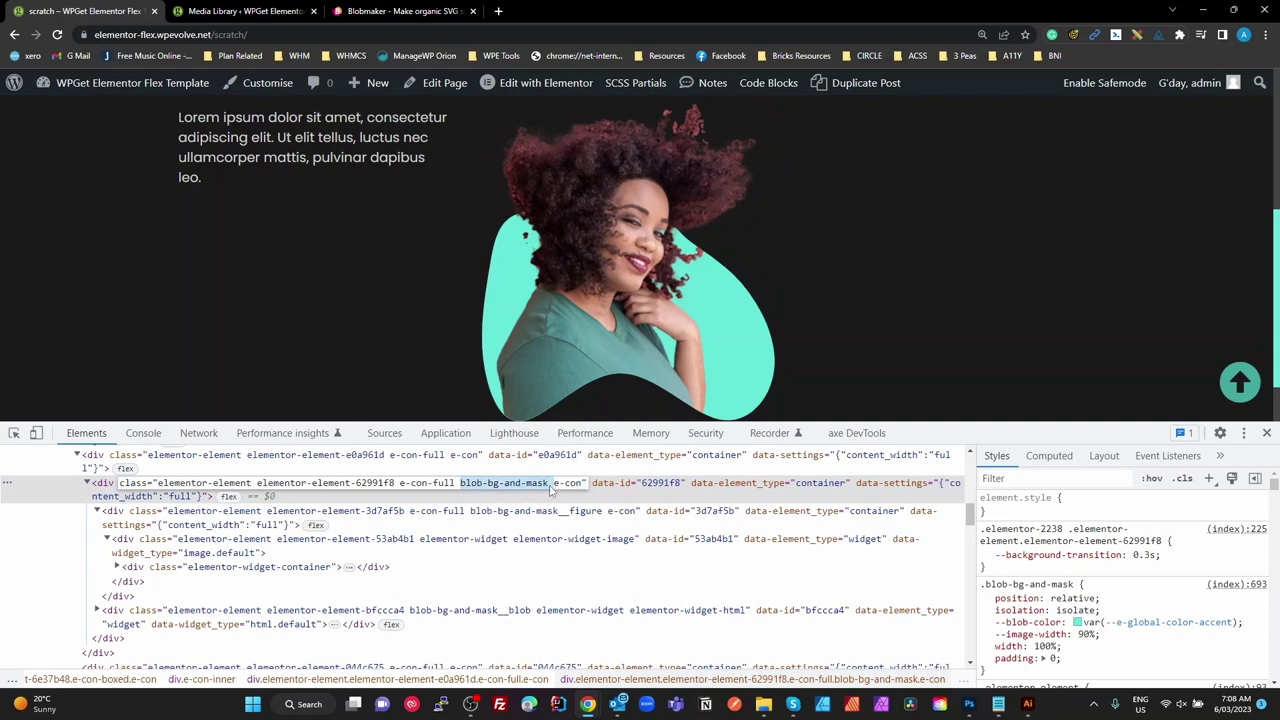
left_click(566, 485)
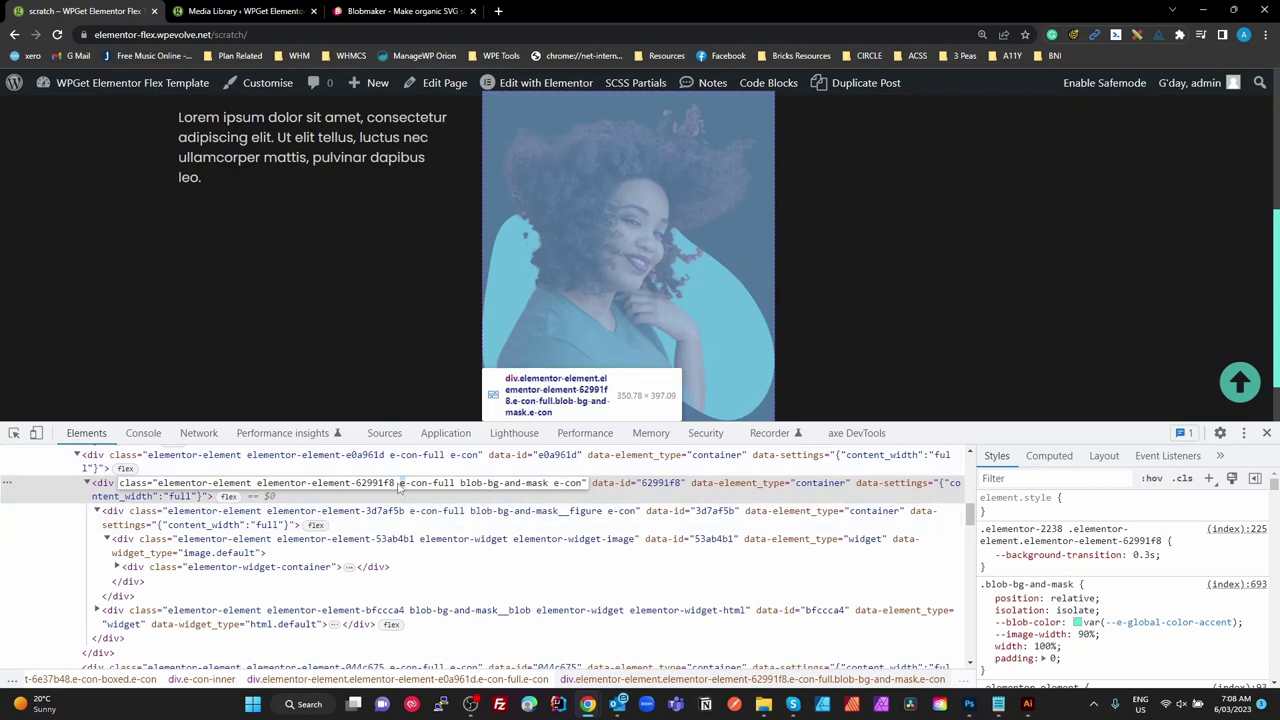
left_click_drag(398, 484, 454, 494)
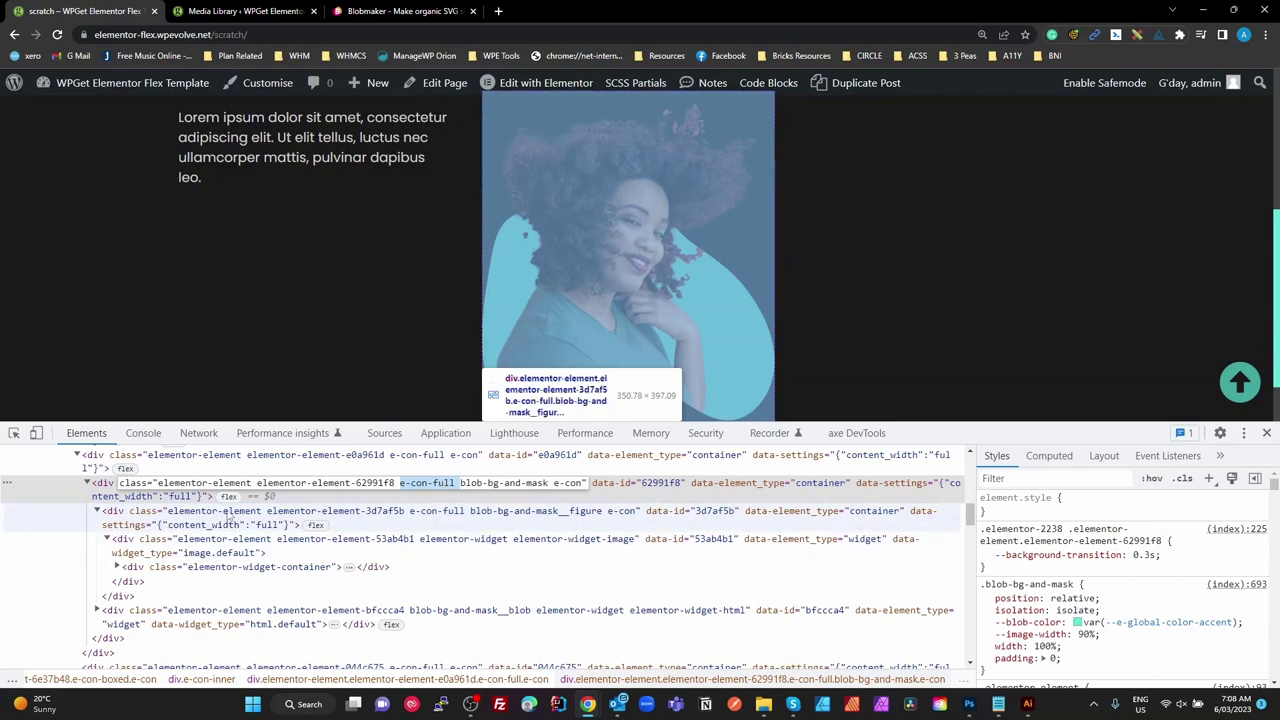
left_click(446, 518)
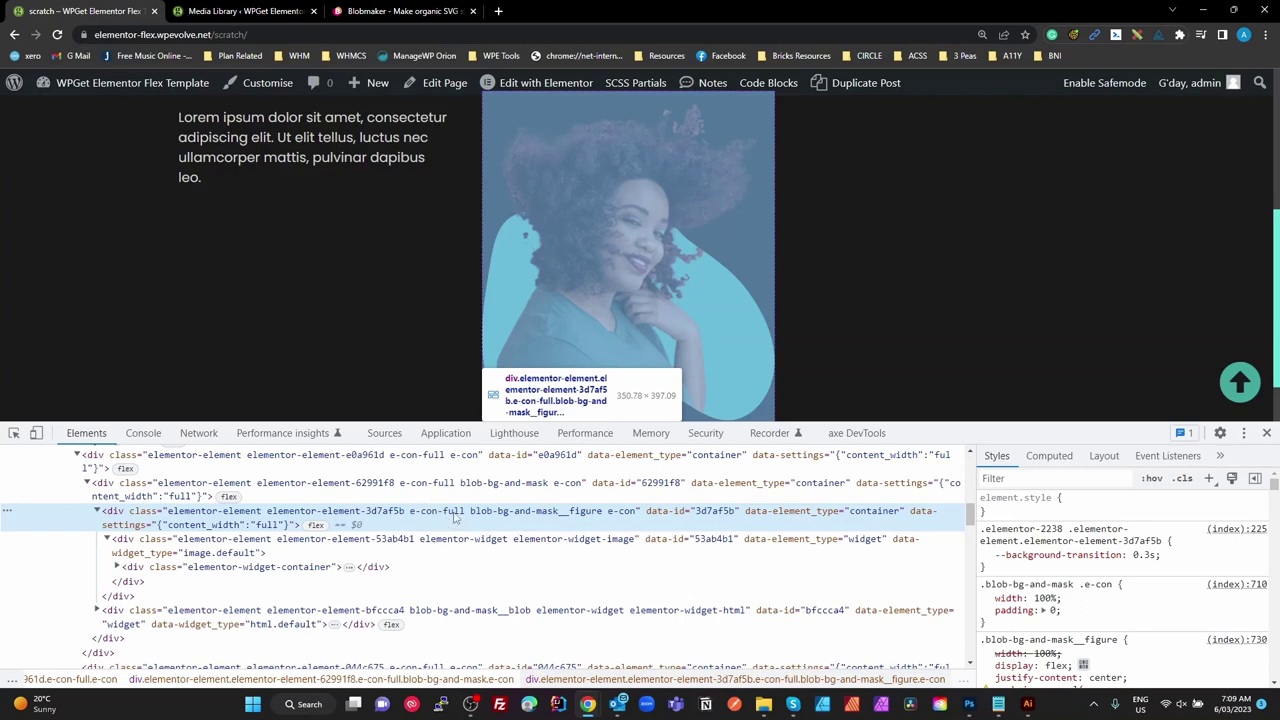
Inspect the elementor-widget-image div's class attribute and expand its elementor-widget-container to select the img element.
left_click(401, 541)
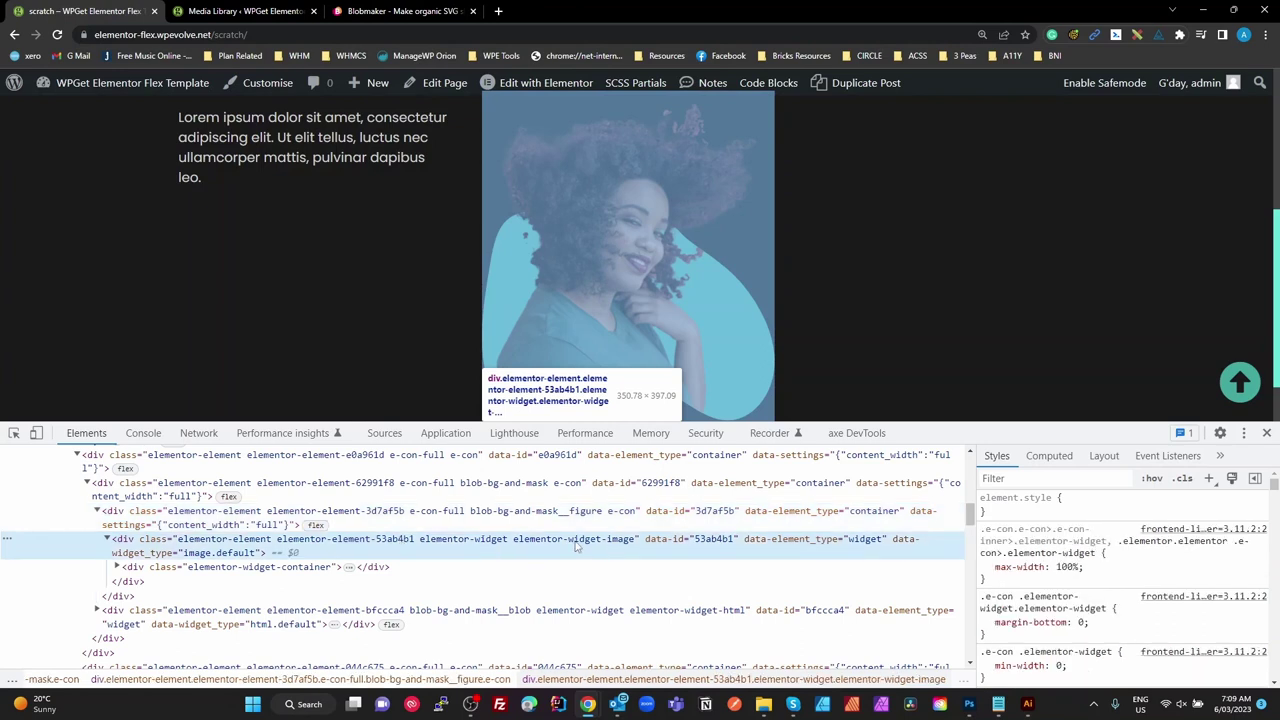
double_click(576, 545)
left_click(550, 542)
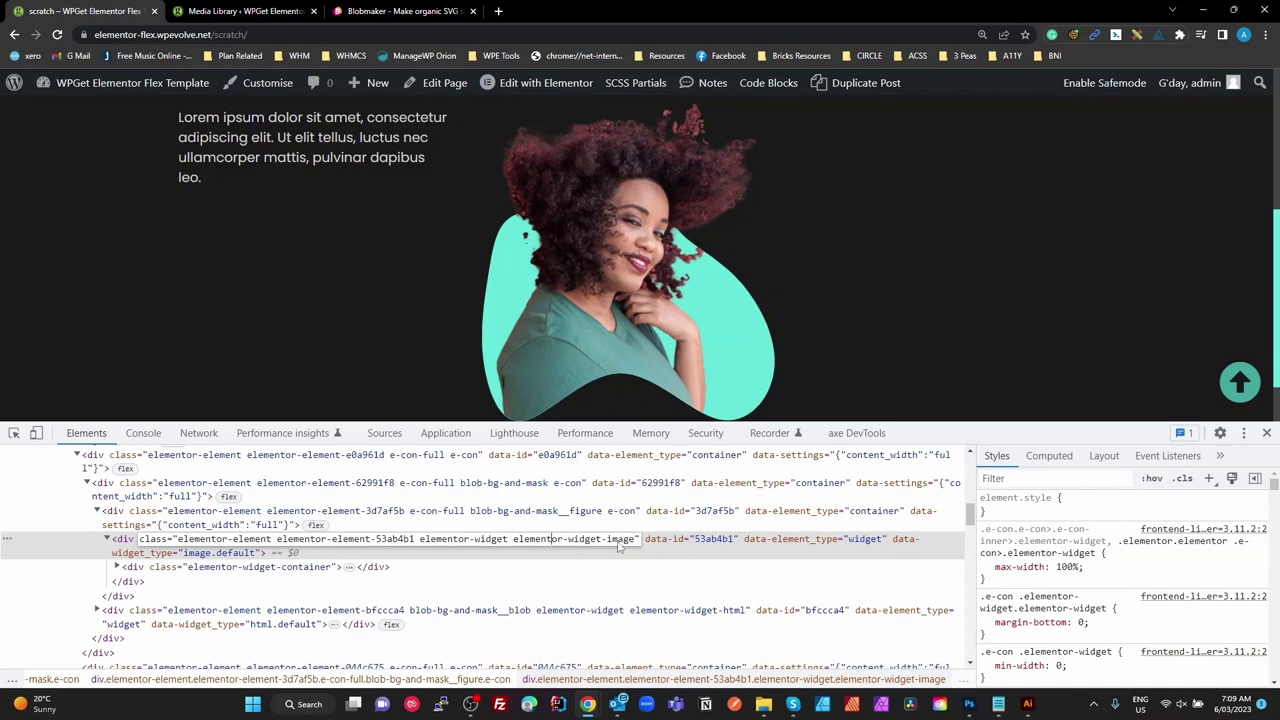
key("Escape")
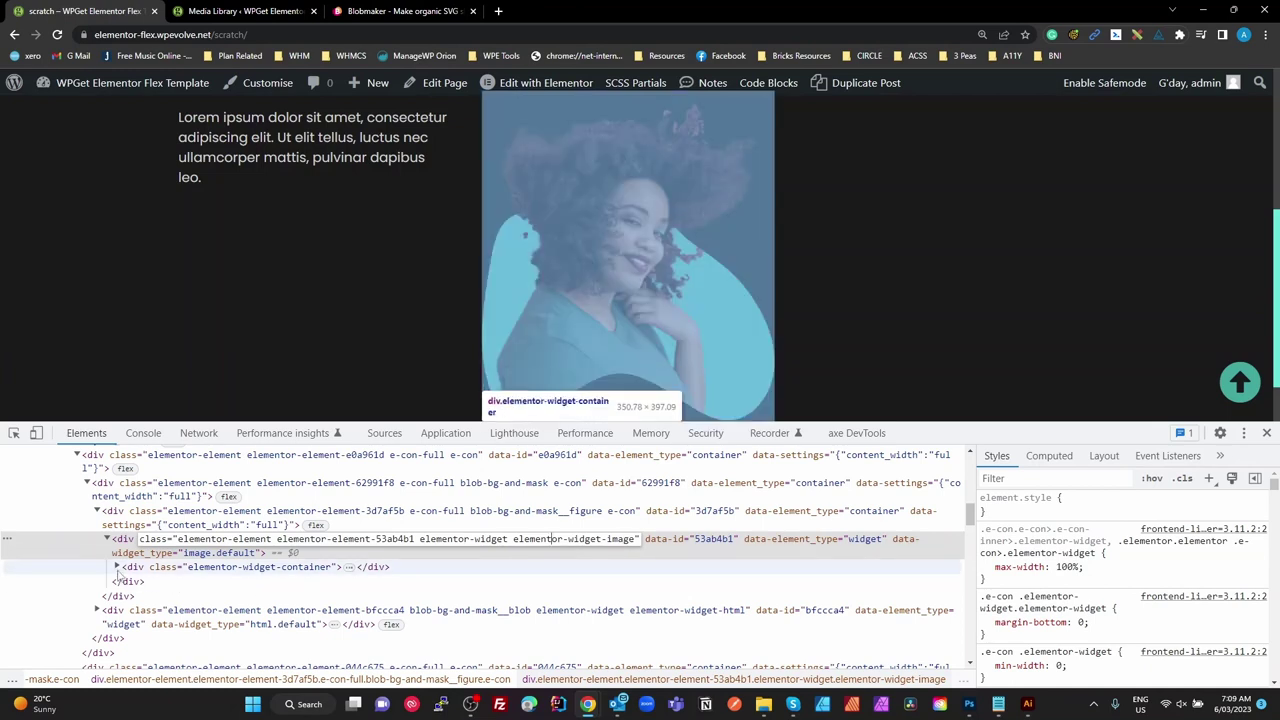
left_click(117, 567)
key("Down")
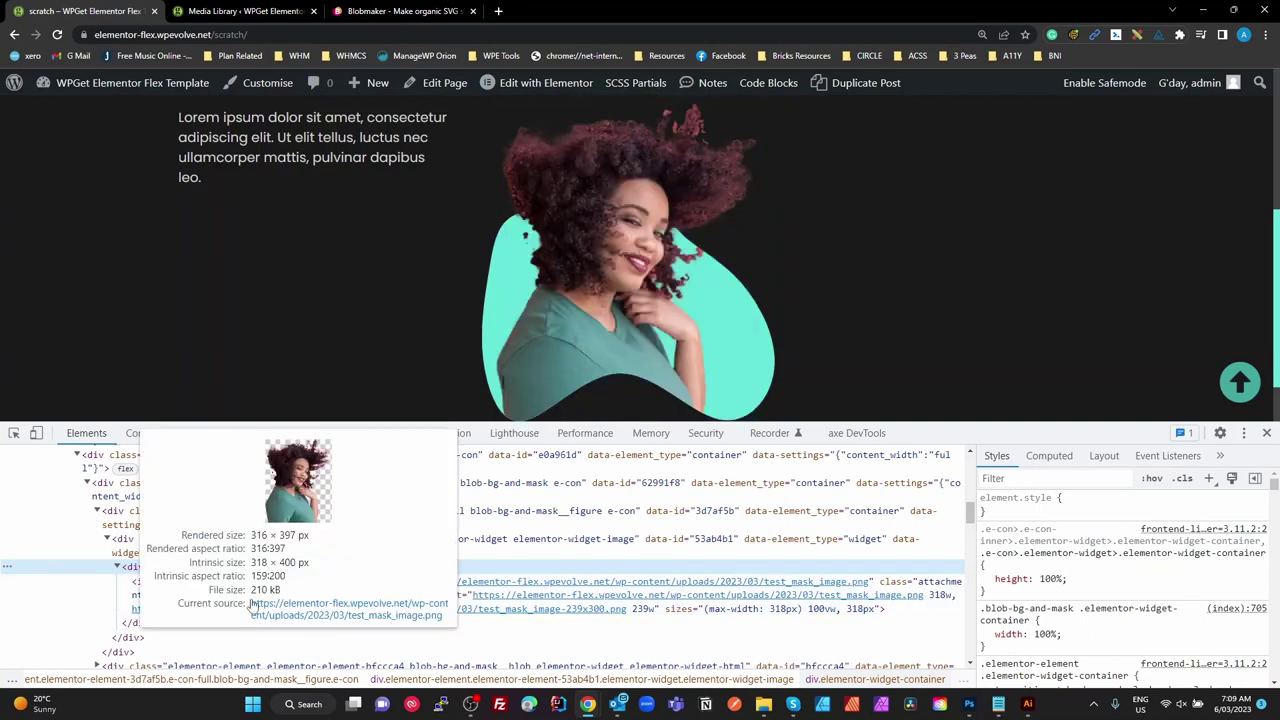
left_click(145, 586)
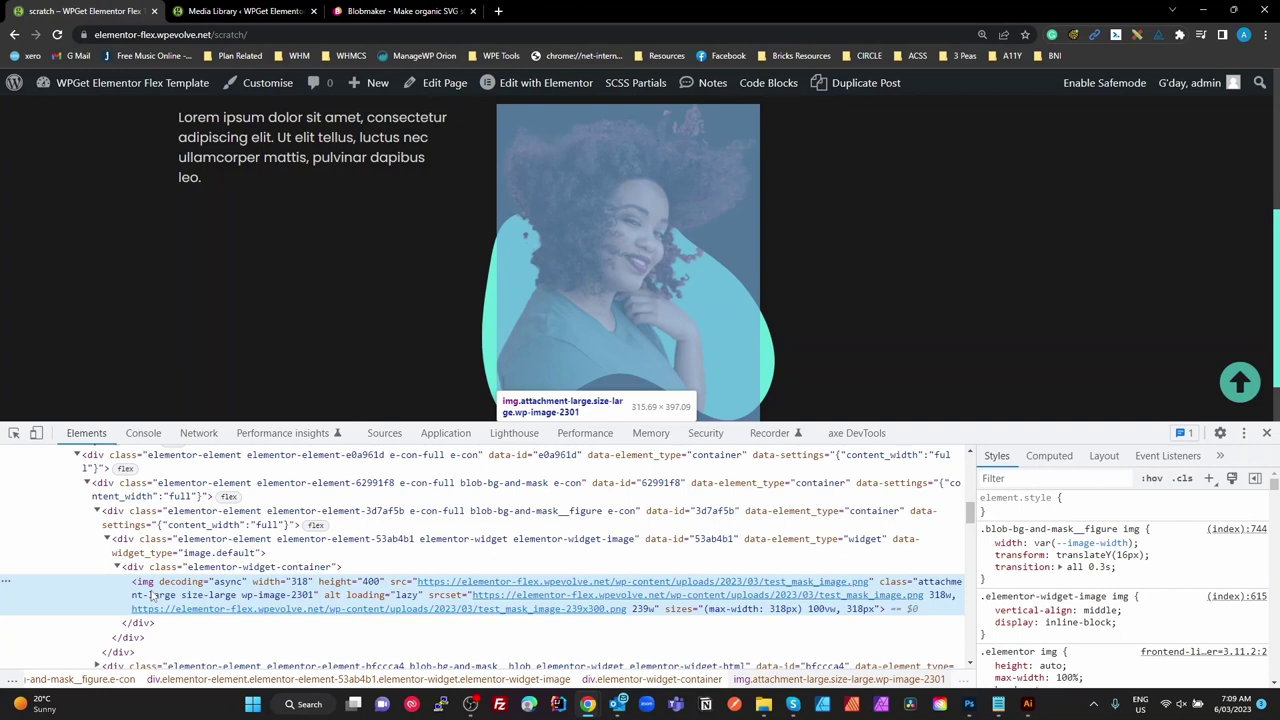
Expand the blob-bg-and-mask__blob div and highlight the elementor-widget-html class in its class attribute.
scroll(152, 596, "down", 1)
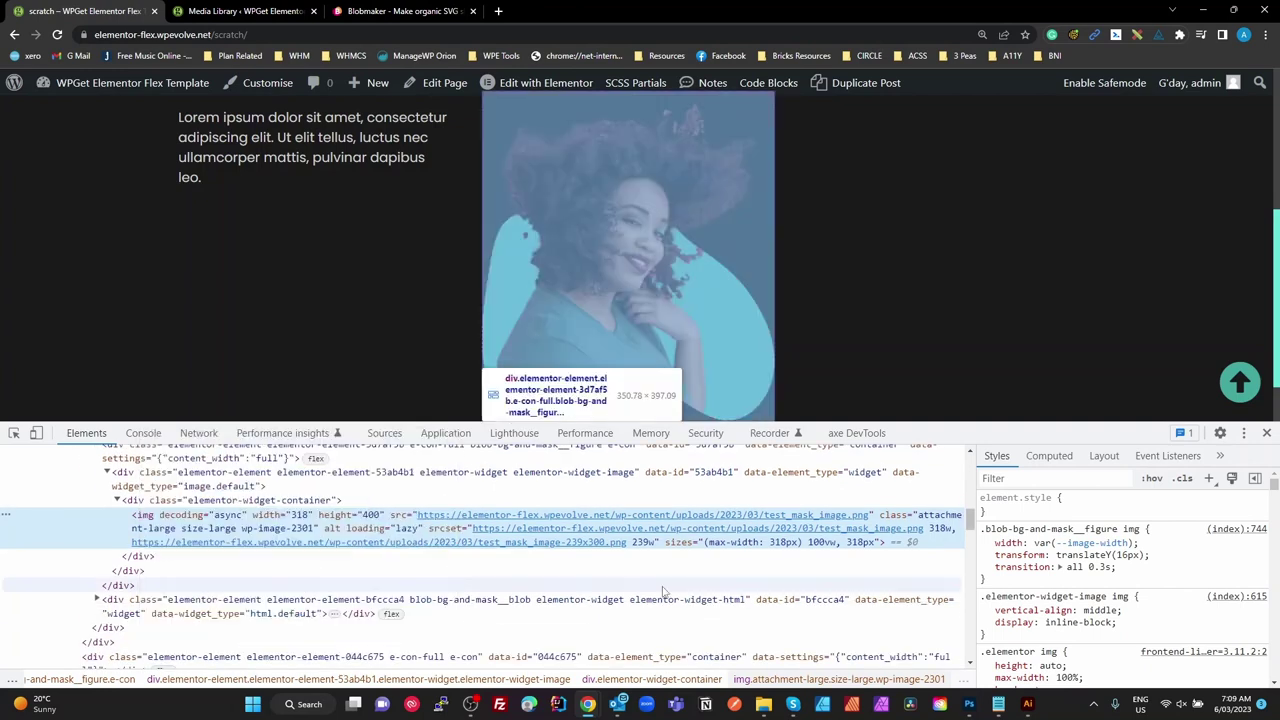
mouse_move(197, 601)
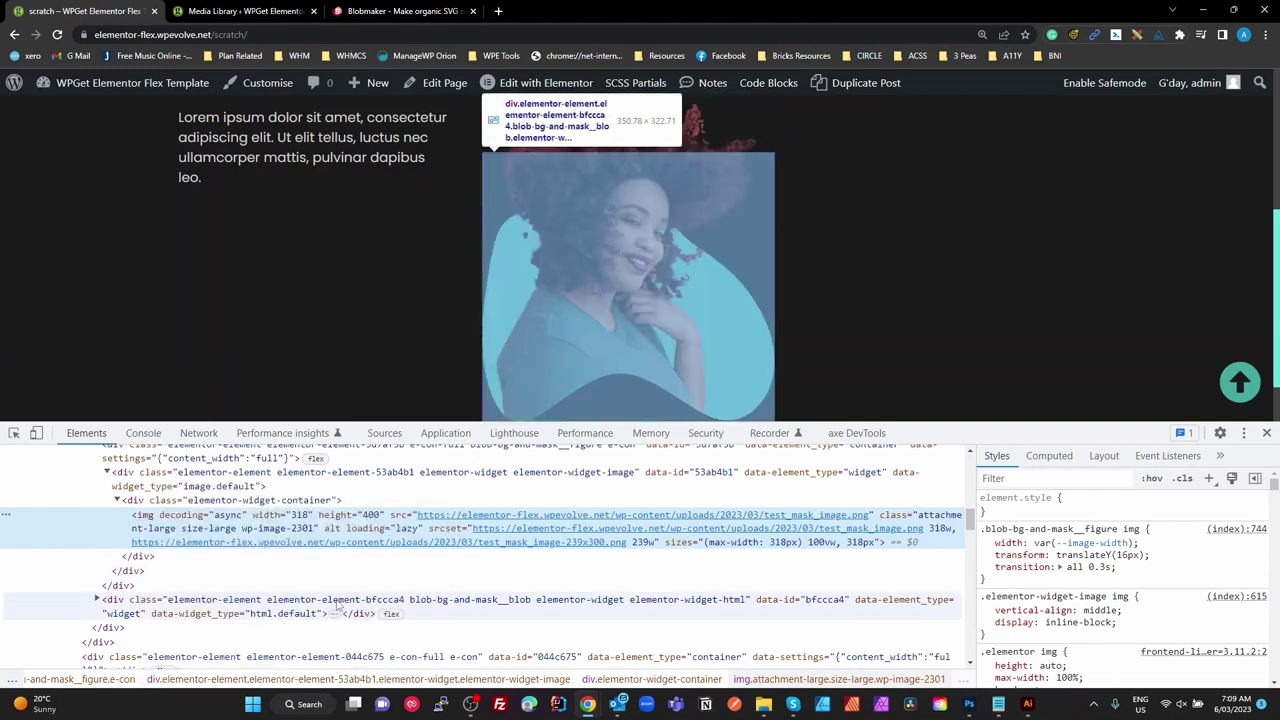
left_click(98, 600)
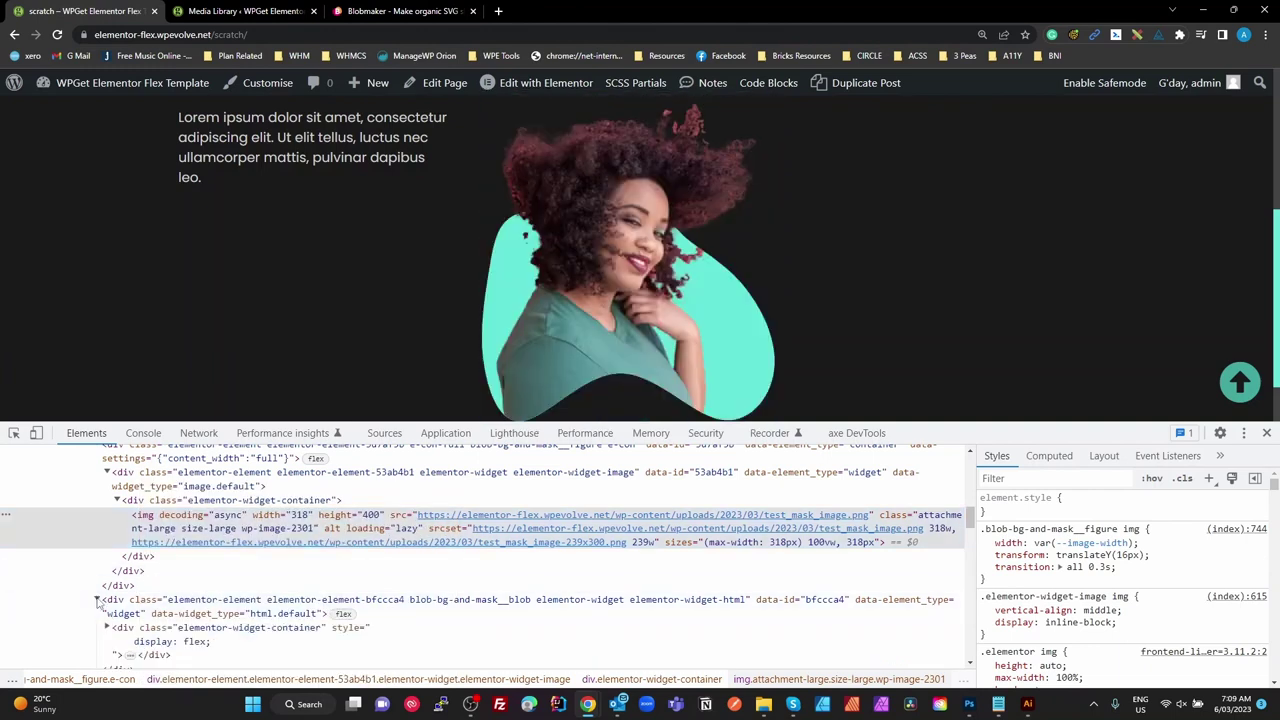
left_click(515, 603)
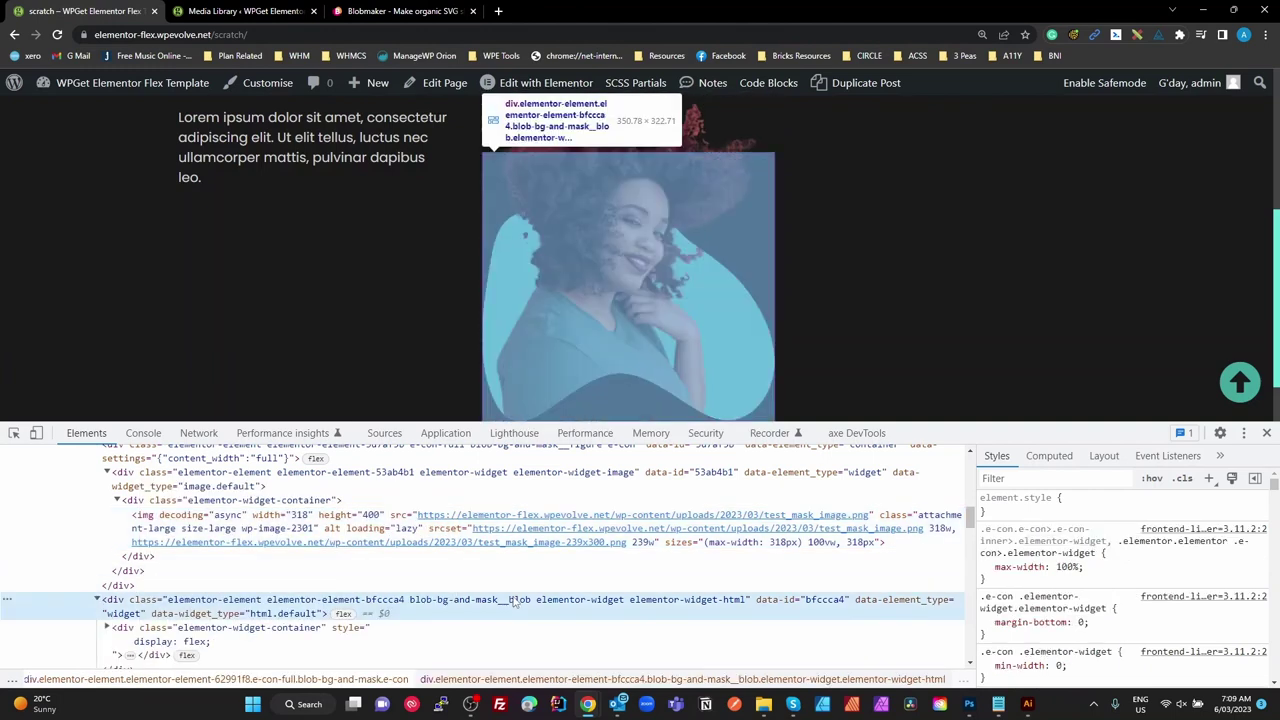
double_click(684, 603)
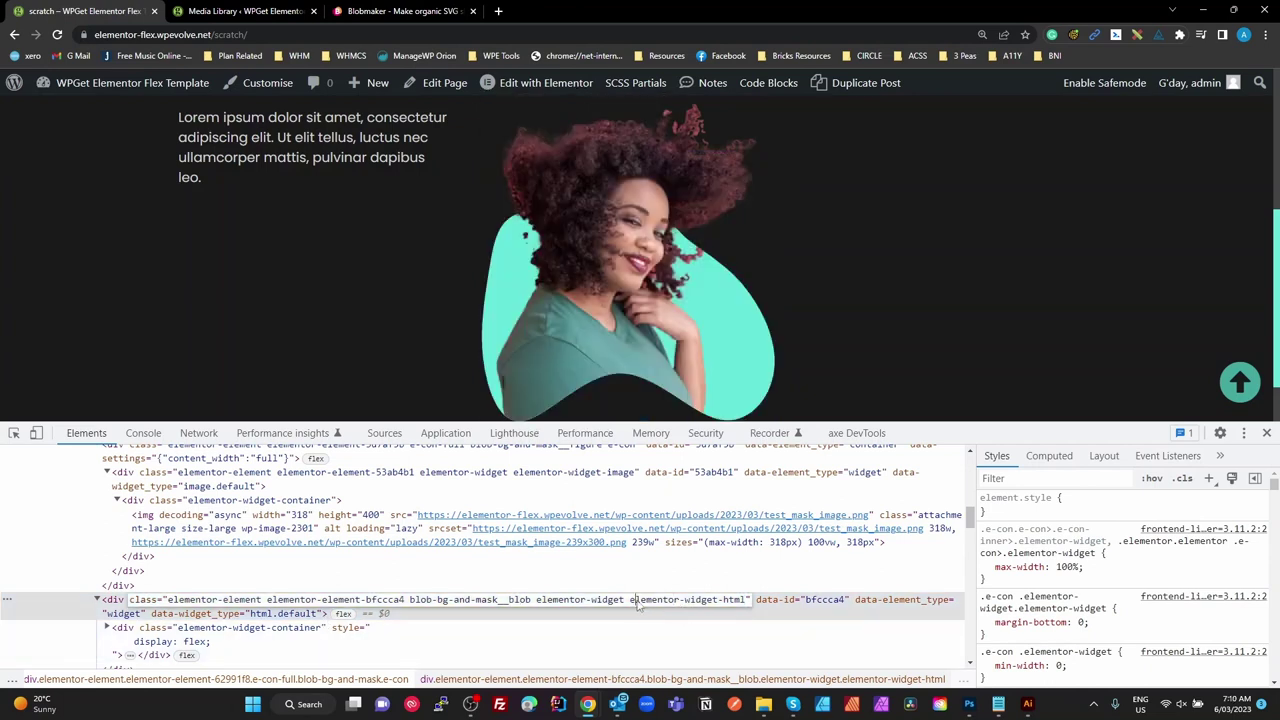
left_click(631, 601)
left_click_drag(632, 602, 746, 606)
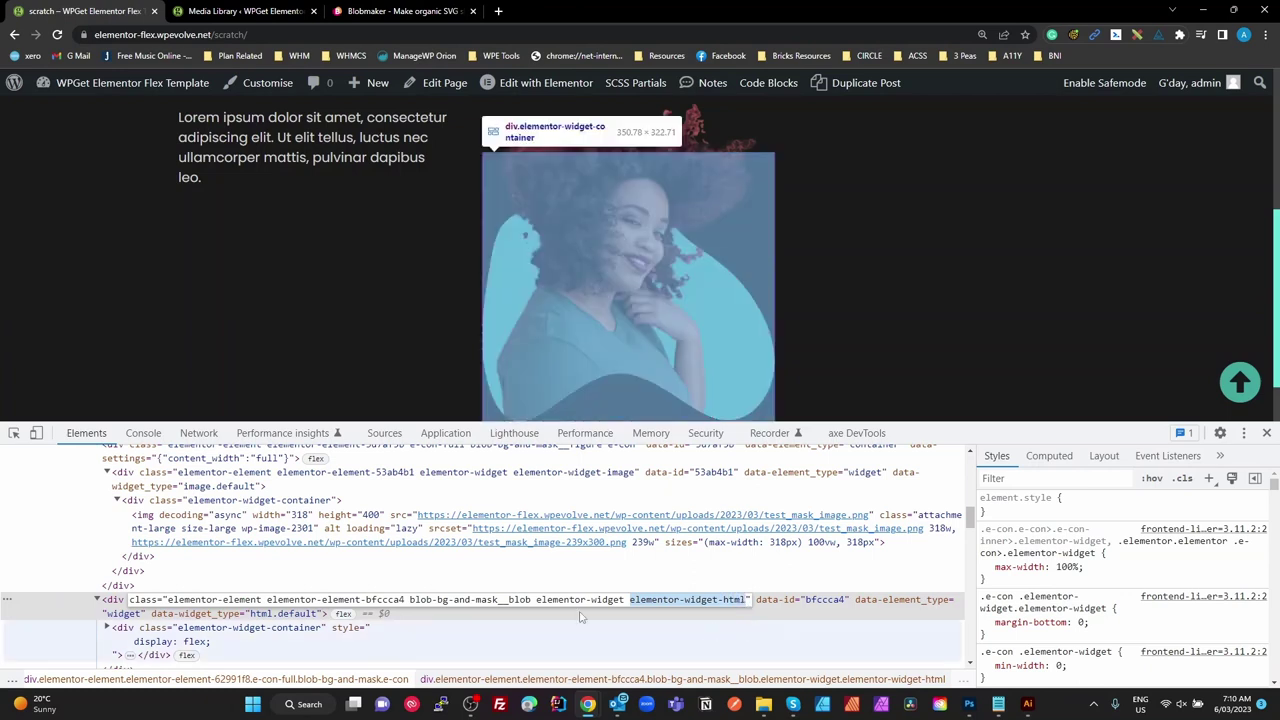
Expand the blob's elementor-widget-container and its svg element to inspect the path markup.
scroll(450, 595, "down", 3)
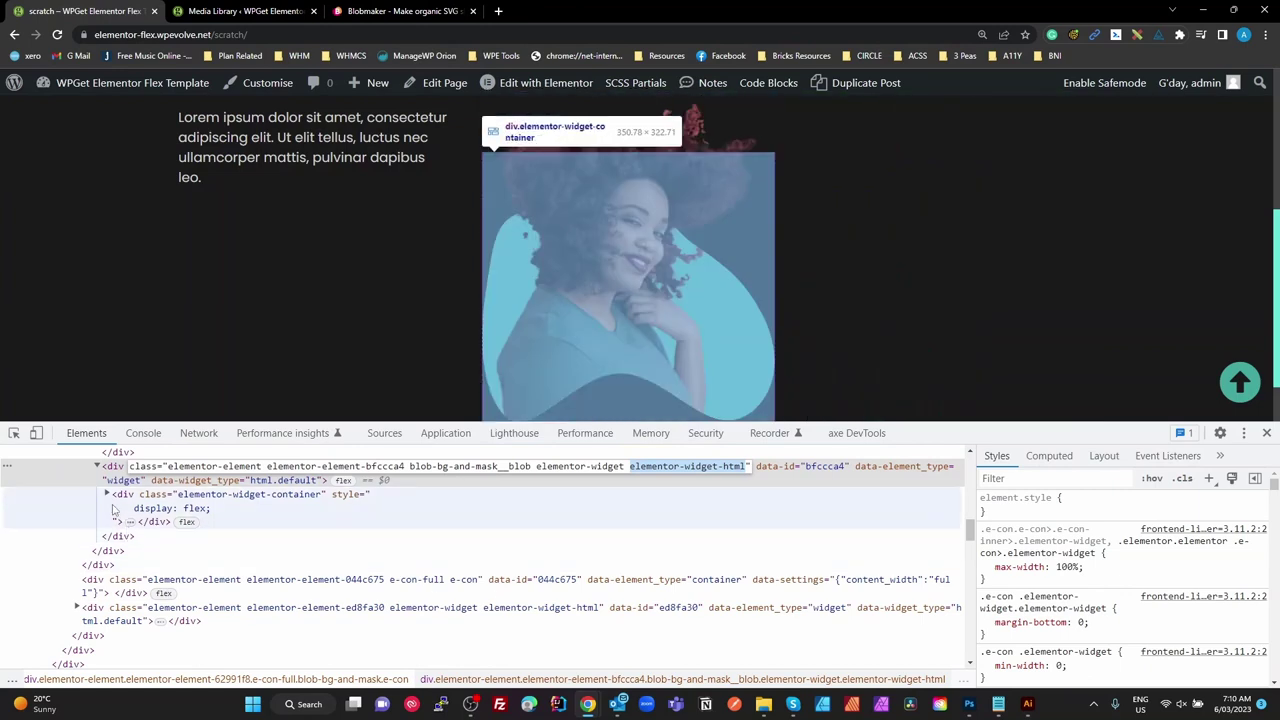
left_click(107, 494)
left_click(107, 494)
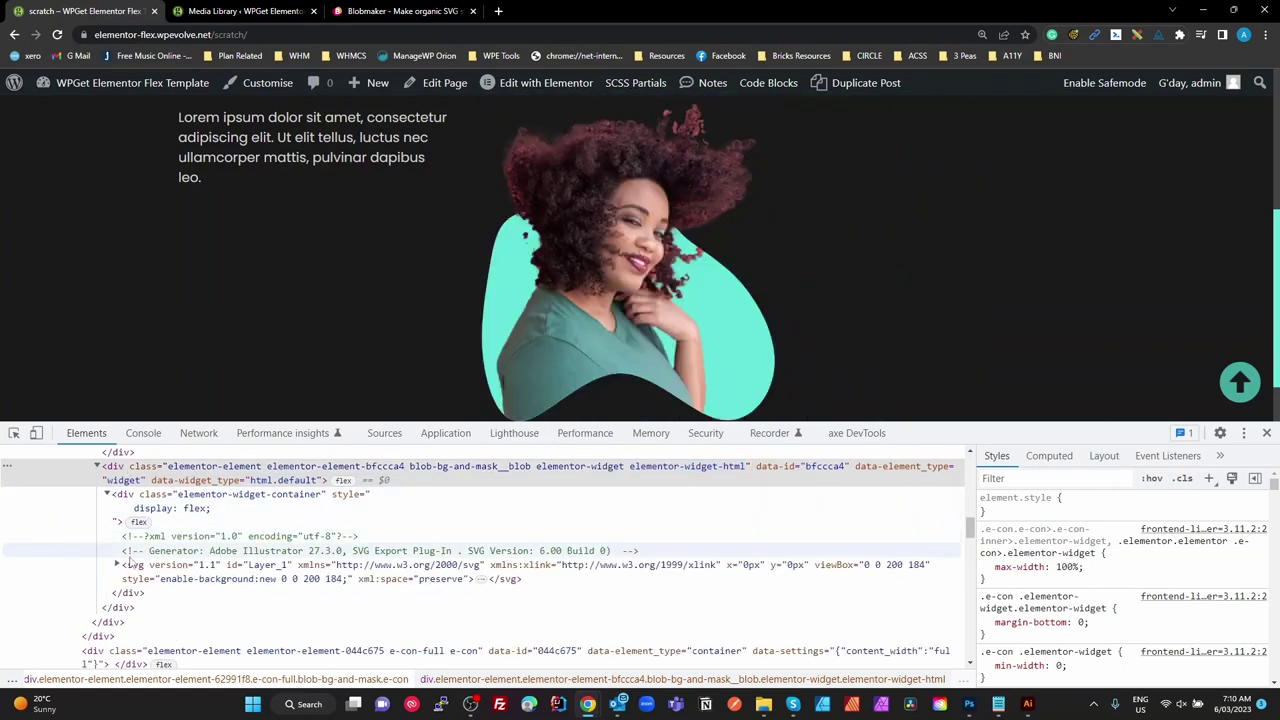
left_click(116, 565)
left_click(135, 576)
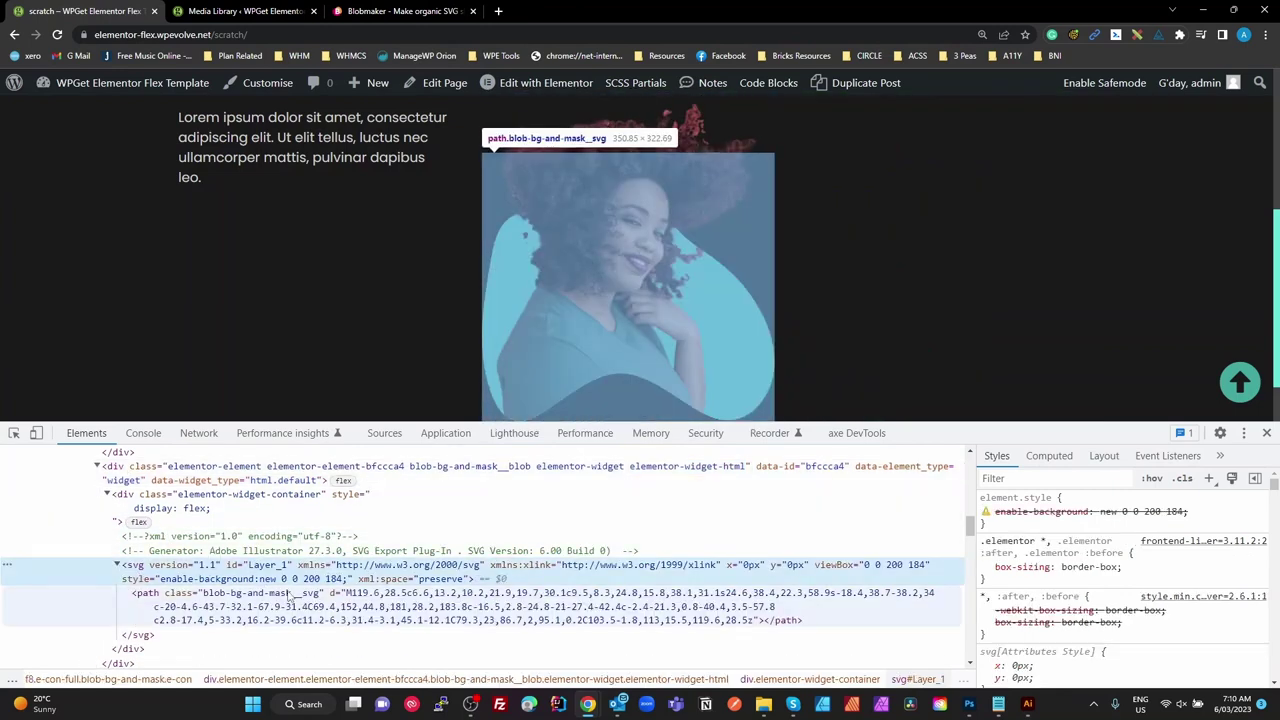
Review the blob's widget and elementor-widget-container wrappers, and compare them with the markup nested around the img element.
scroll(280, 600, "up", 3)
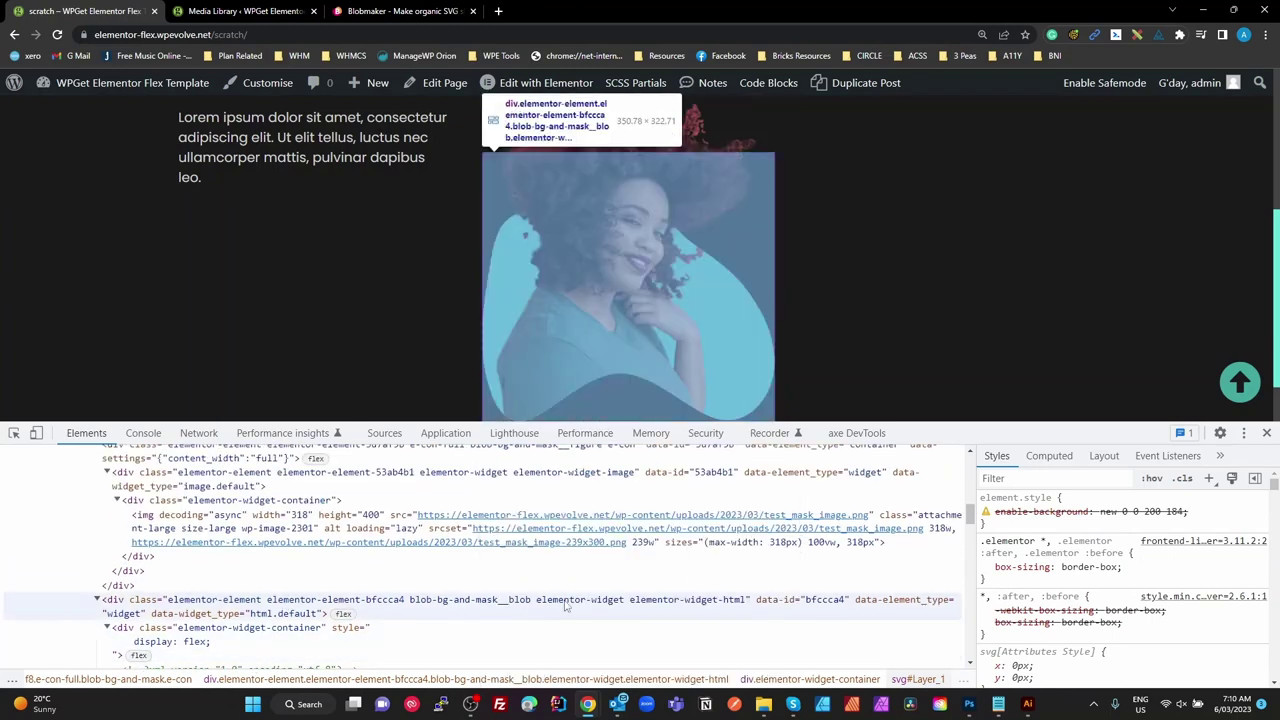
left_click(698, 606)
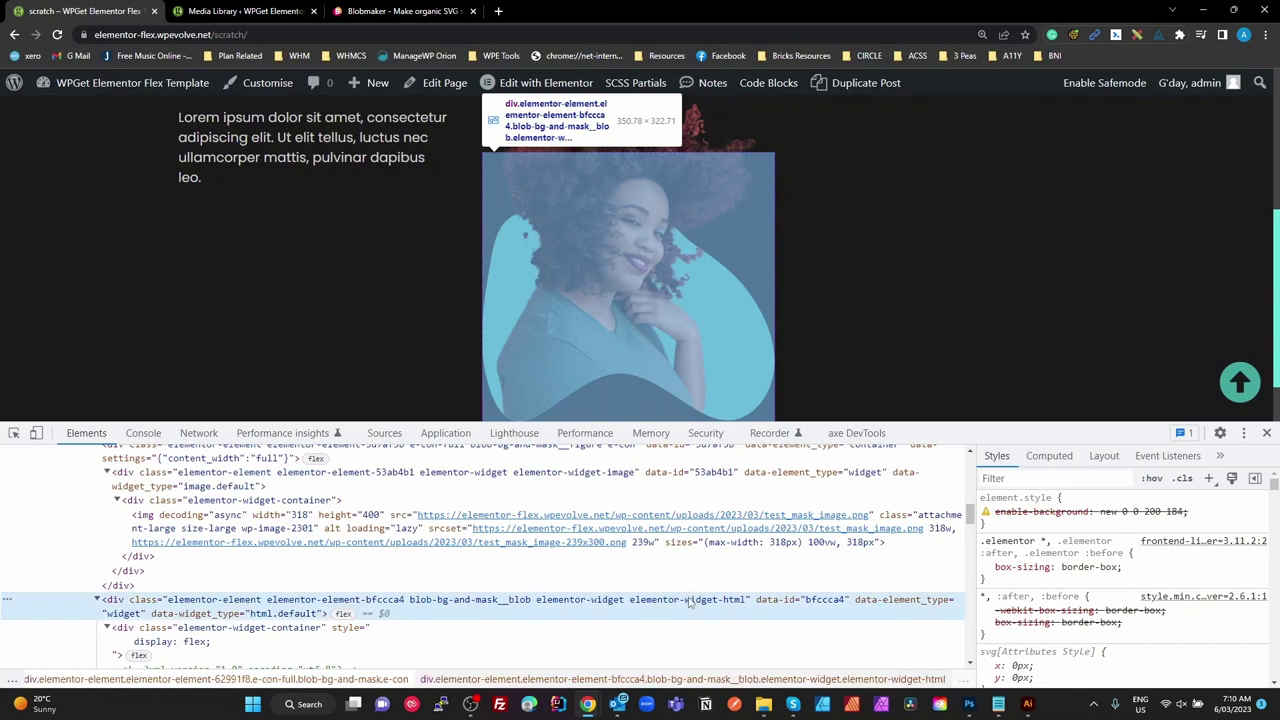
left_click(230, 628)
scroll(200, 600, "down", 1)
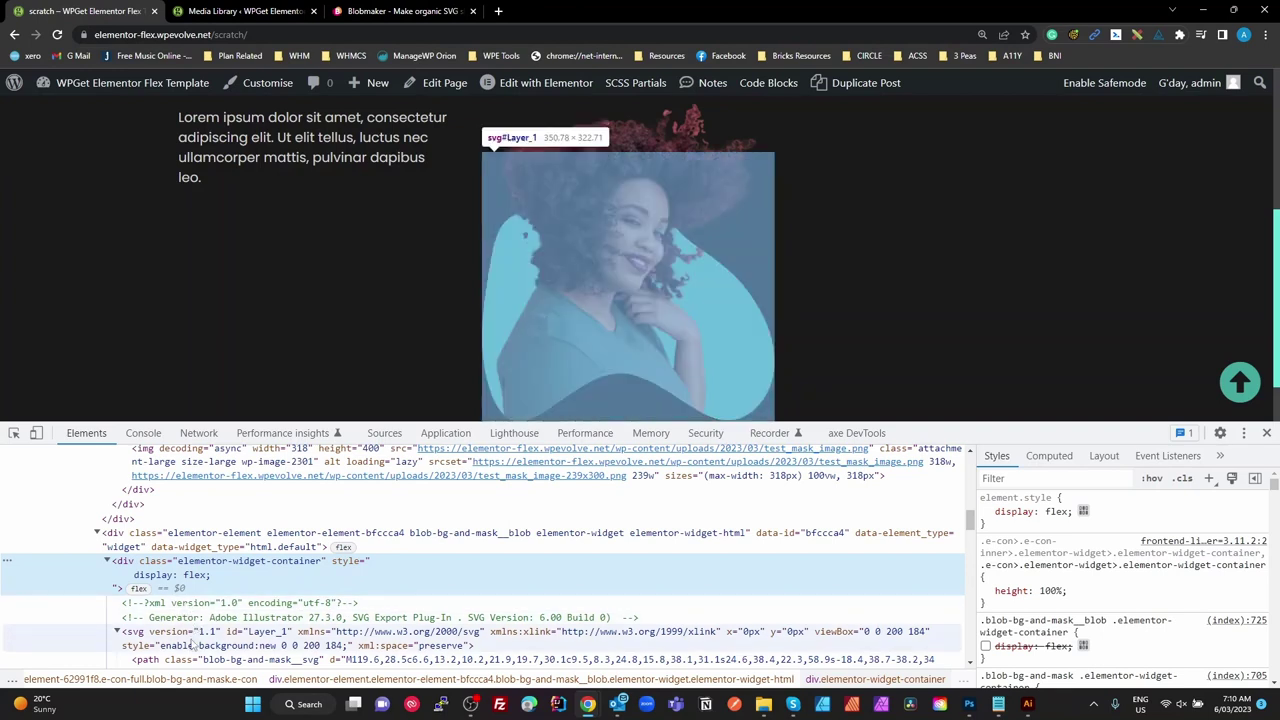
scroll(193, 646, "up", 1)
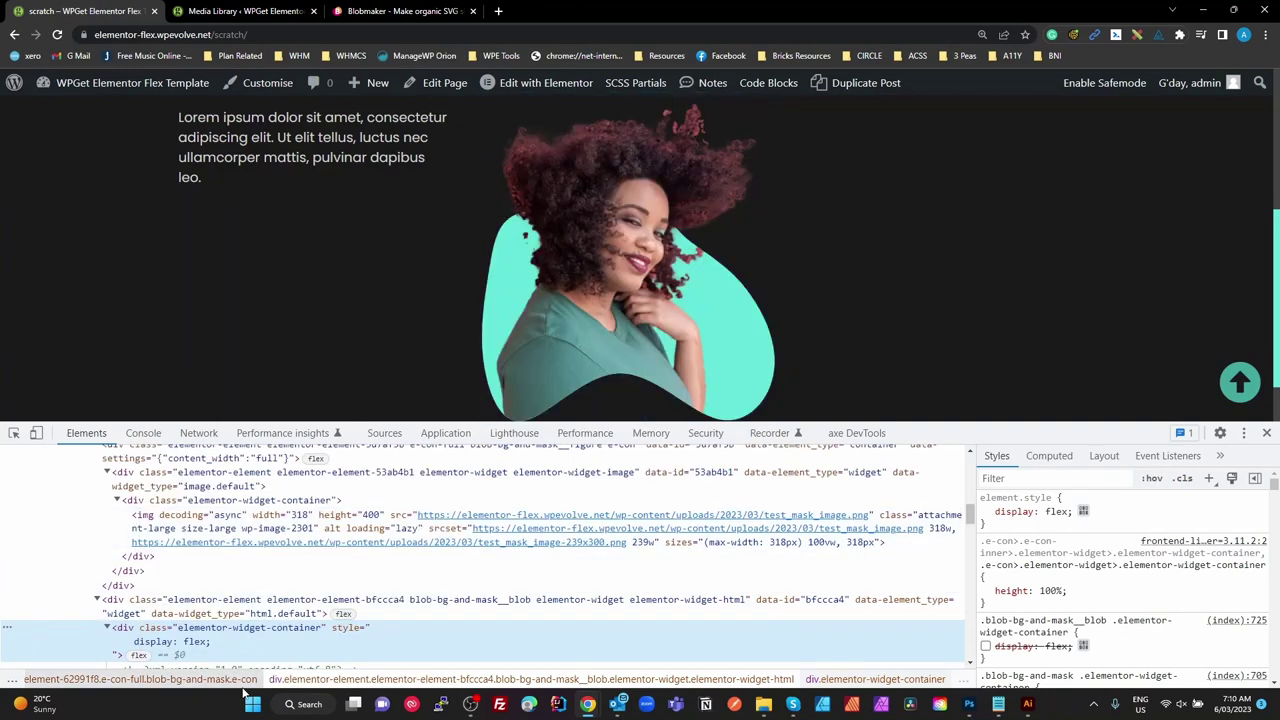
scroll(463, 650, "down", 1)
scroll(460, 652, "up", 3)
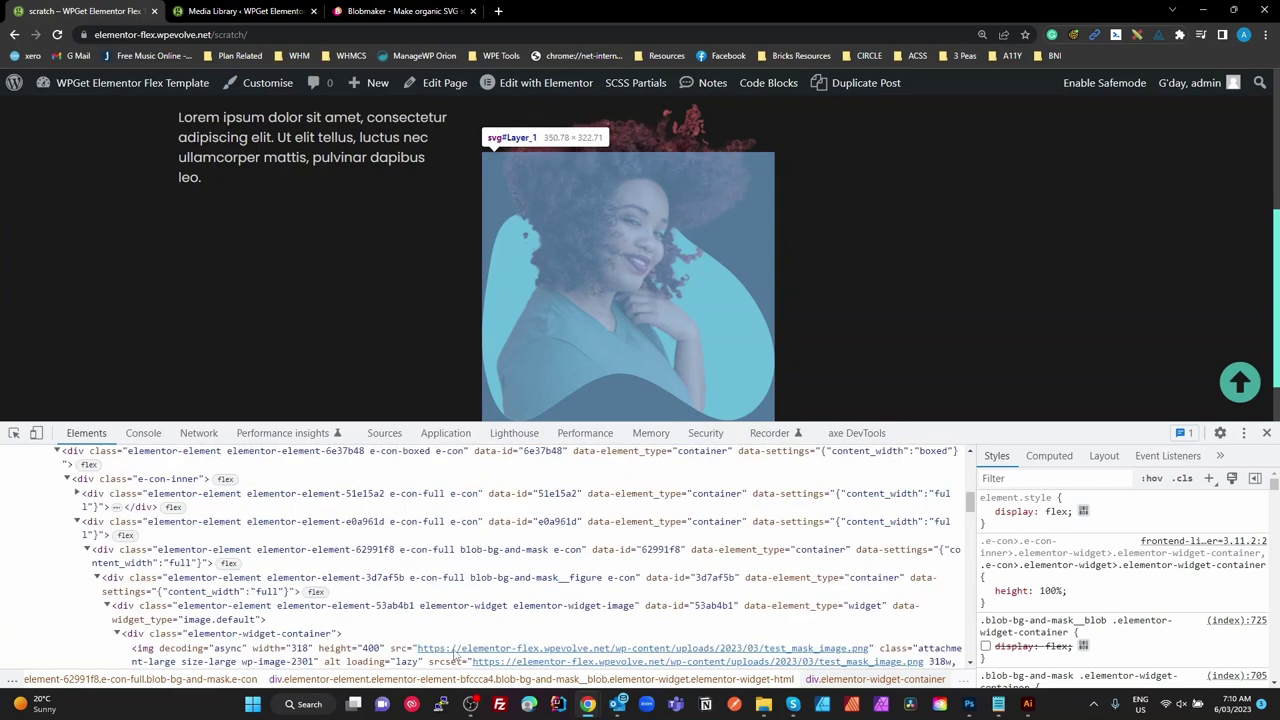
mouse_move(458, 654)
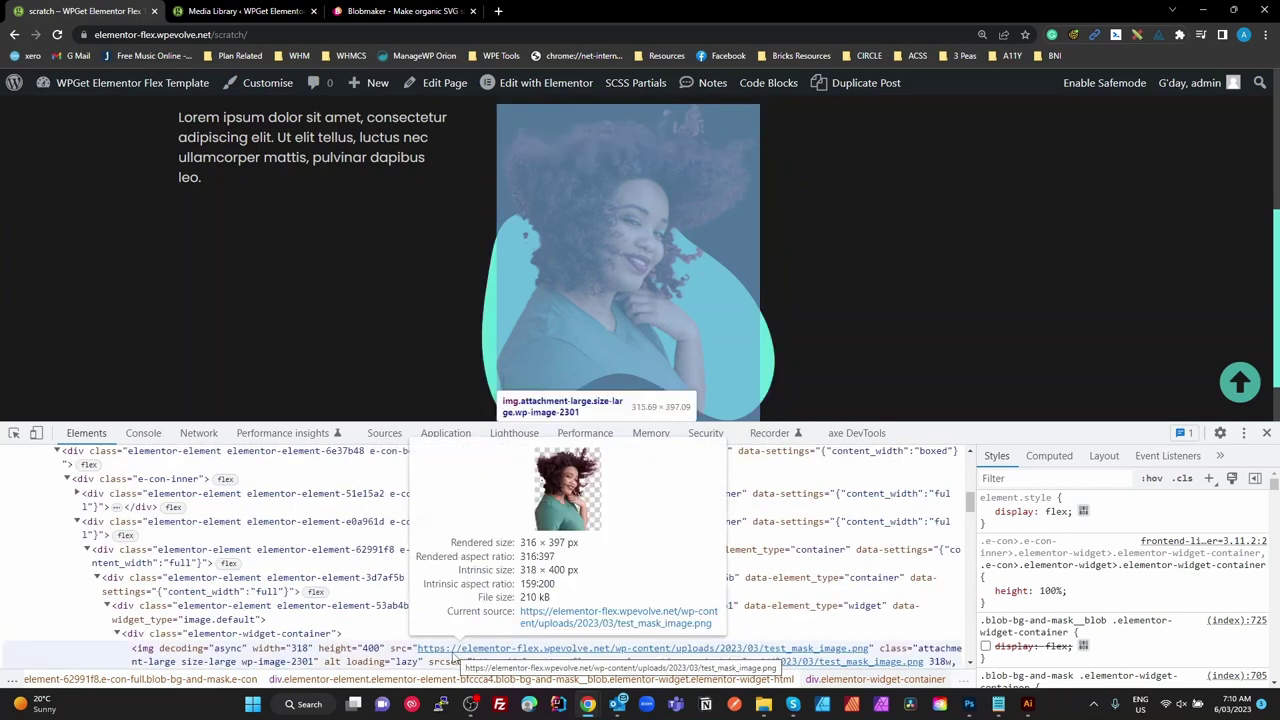
scroll(455, 655, "down", 1)
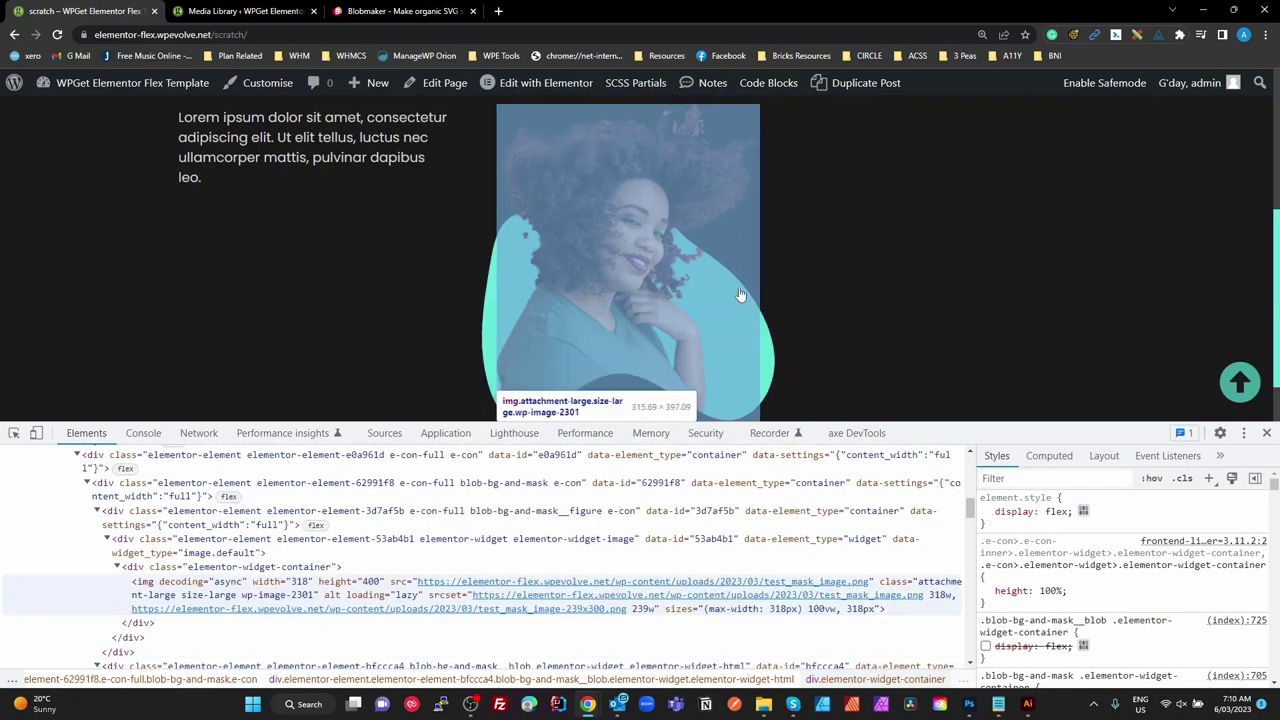
Switch to the Elementor editor, open the CSS HTML widget's code and examine --image-width in the .blob-bg-and-mask rule.
key("alt+Tab")
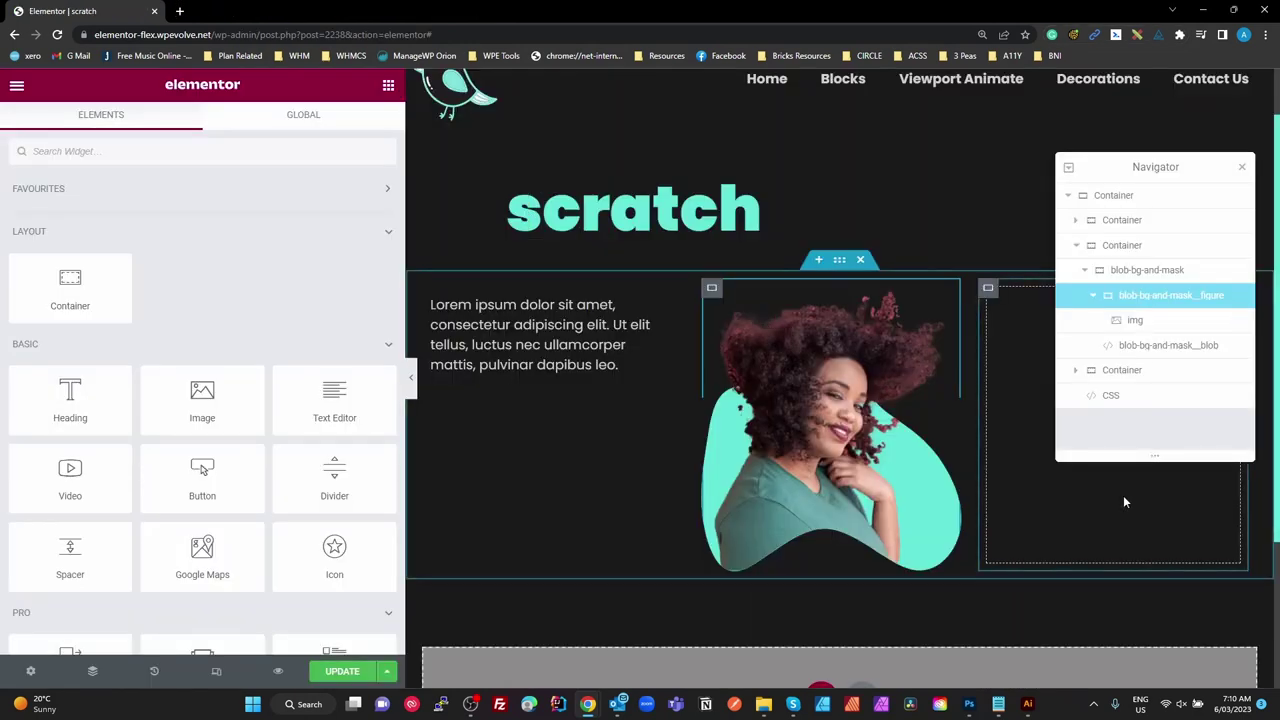
left_click(1110, 396)
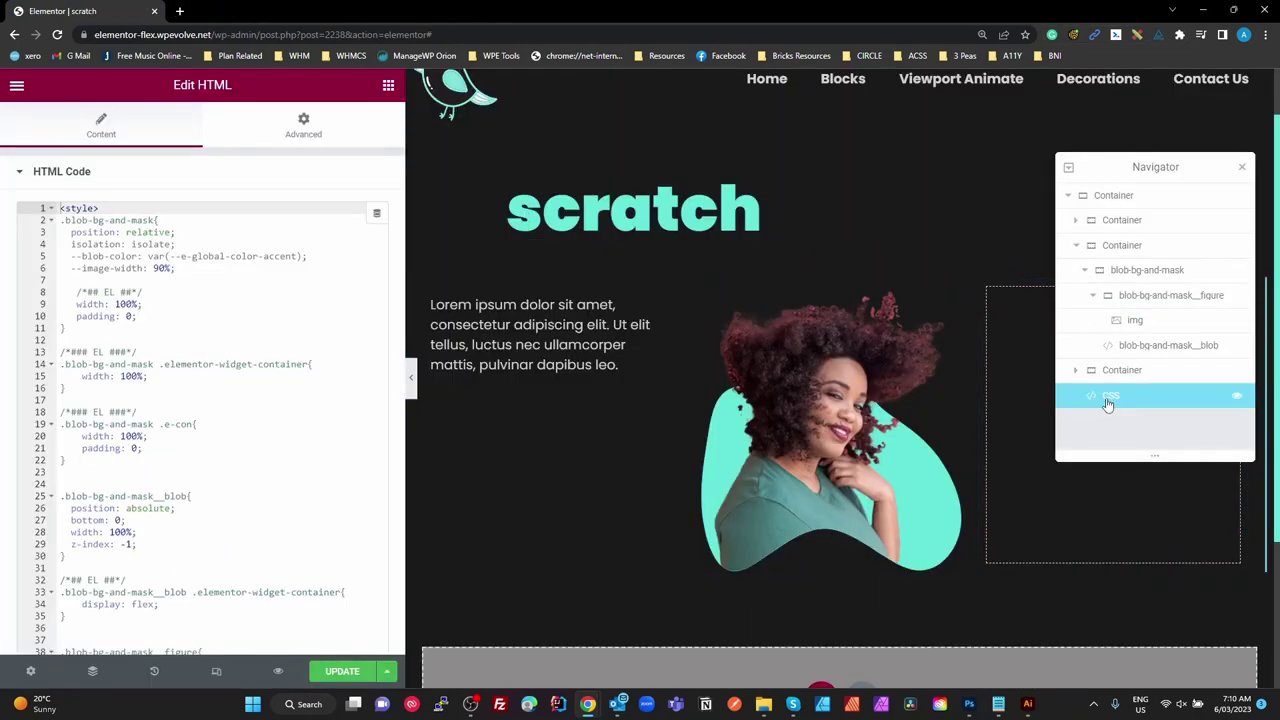
left_click(150, 340)
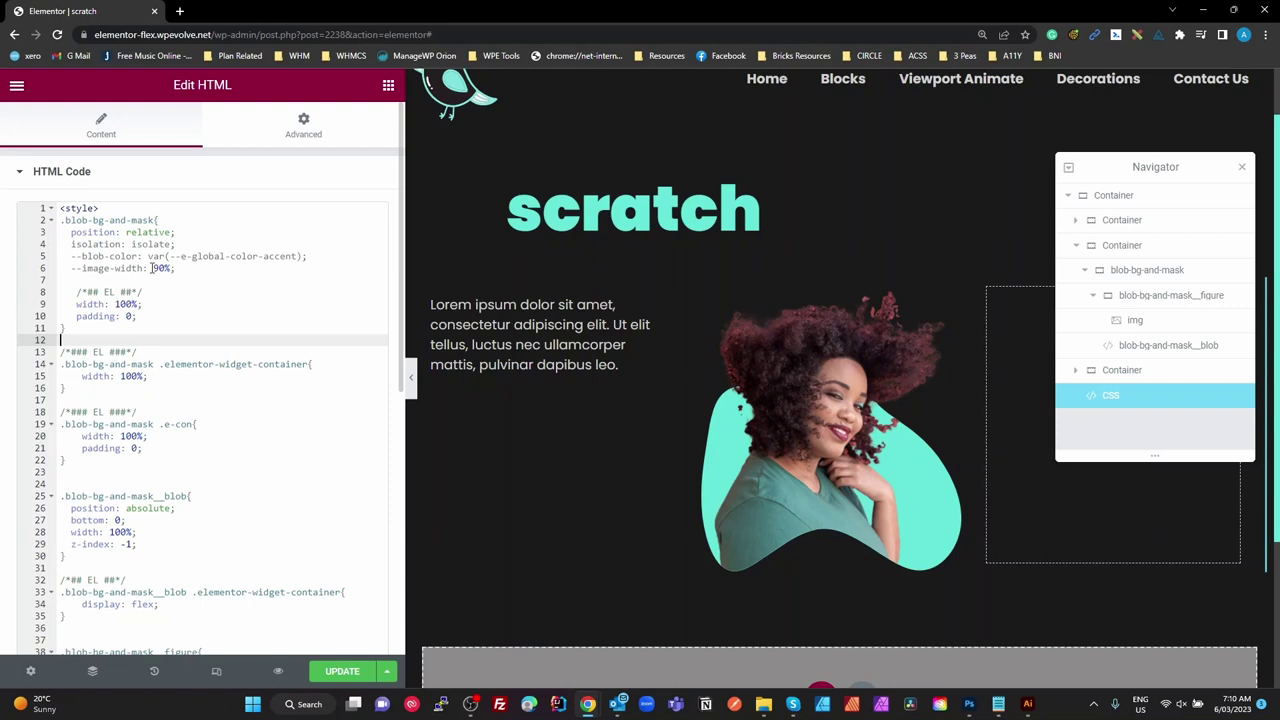
left_click(153, 268)
left_click(140, 292)
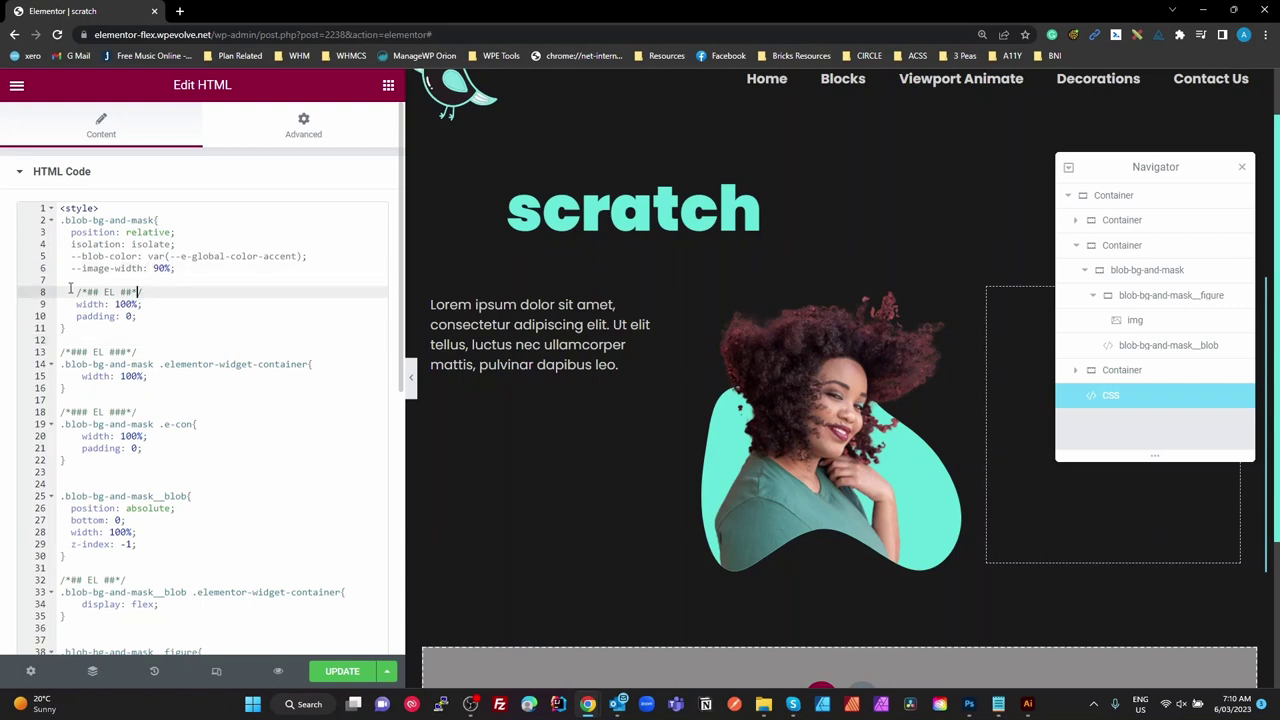
Examine the width and padding declarations under the EL comment in the .blob-bg-and-mask rule.
left_click_drag(147, 292, 71, 291)
left_click(130, 316)
left_click(131, 304)
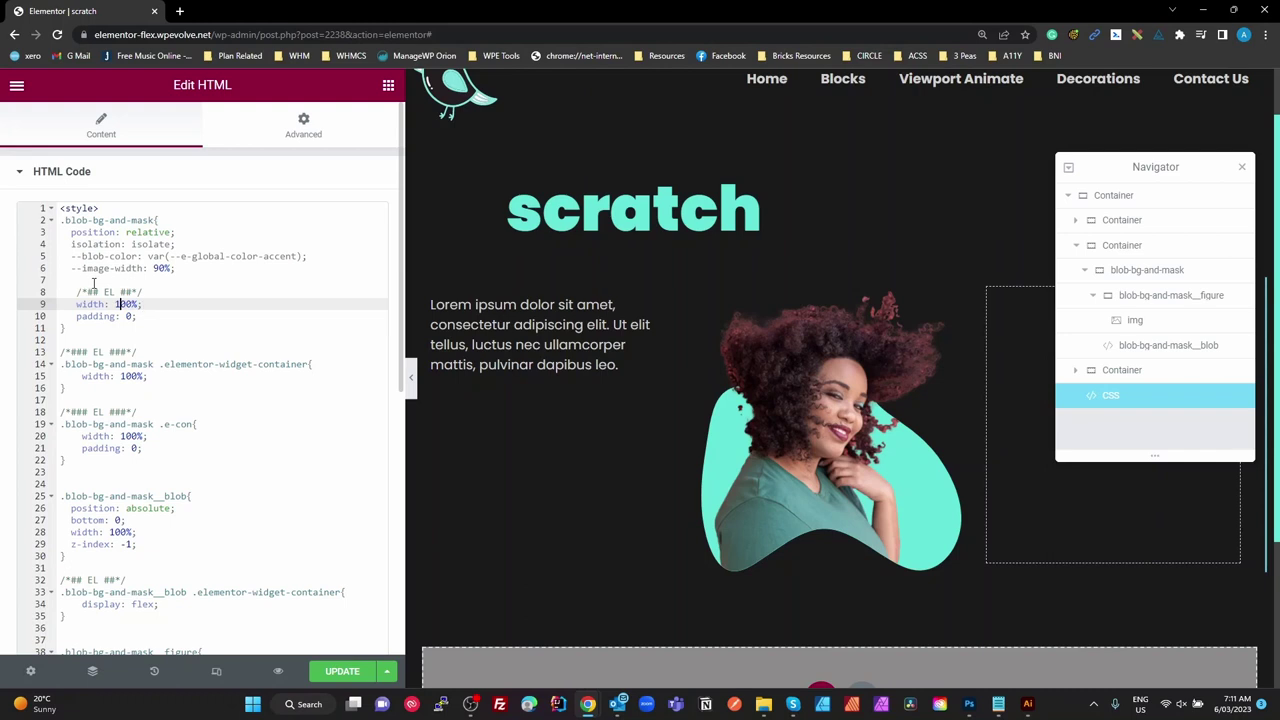
double_click(119, 304)
left_click(162, 315)
double_click(116, 304)
double_click(127, 316)
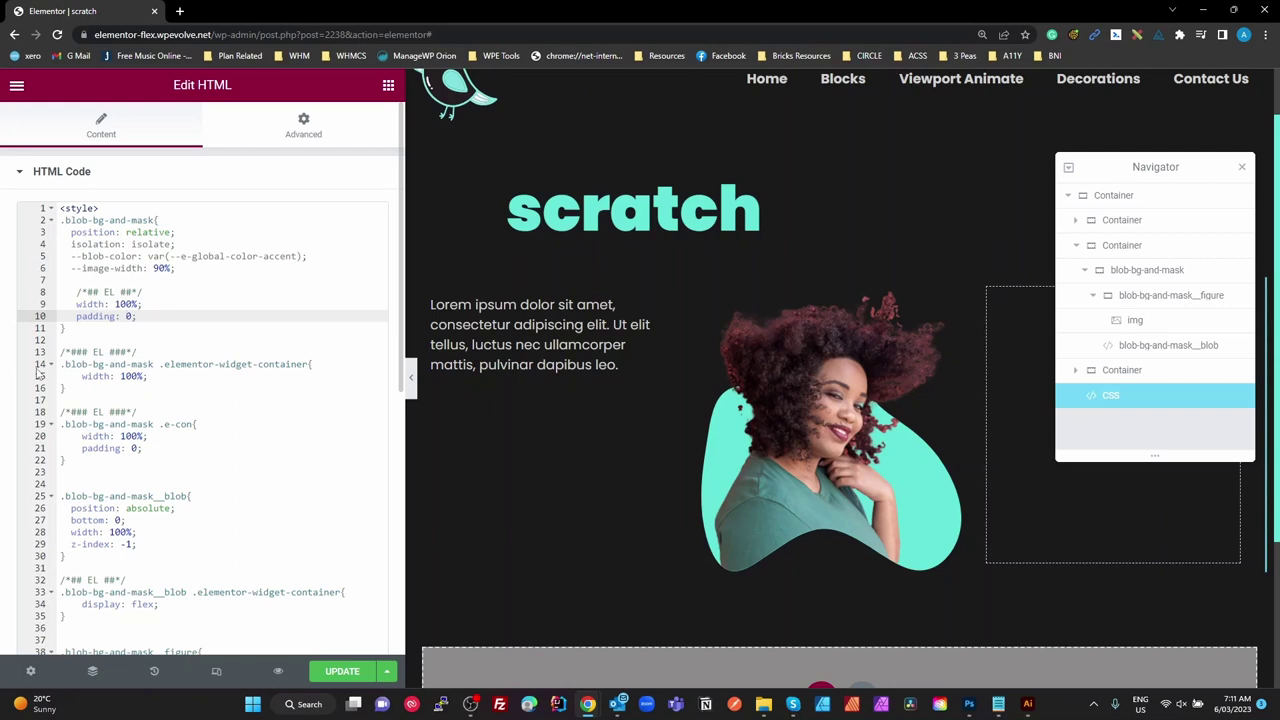
Examine the EL override rules for .elementor-widget-container and .e-con inside .blob-bg-and-mask.
left_click(97, 352)
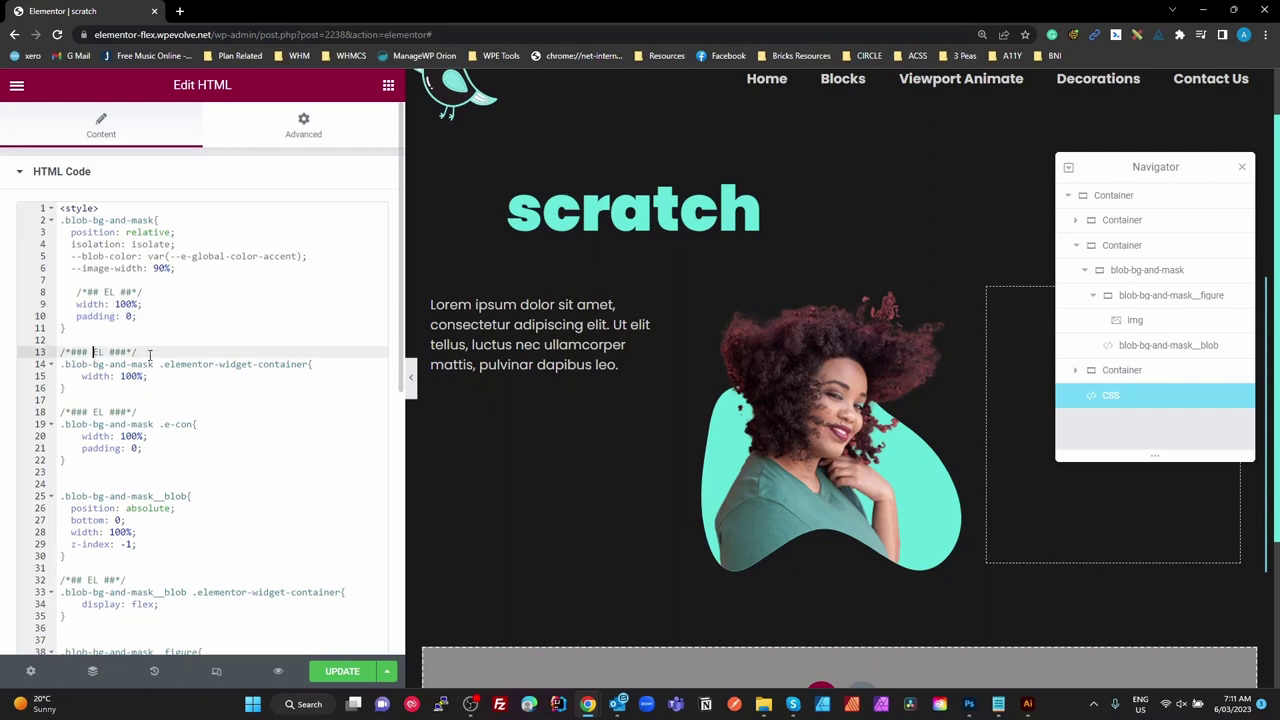
left_click(144, 380)
left_click_drag(311, 364, 127, 364)
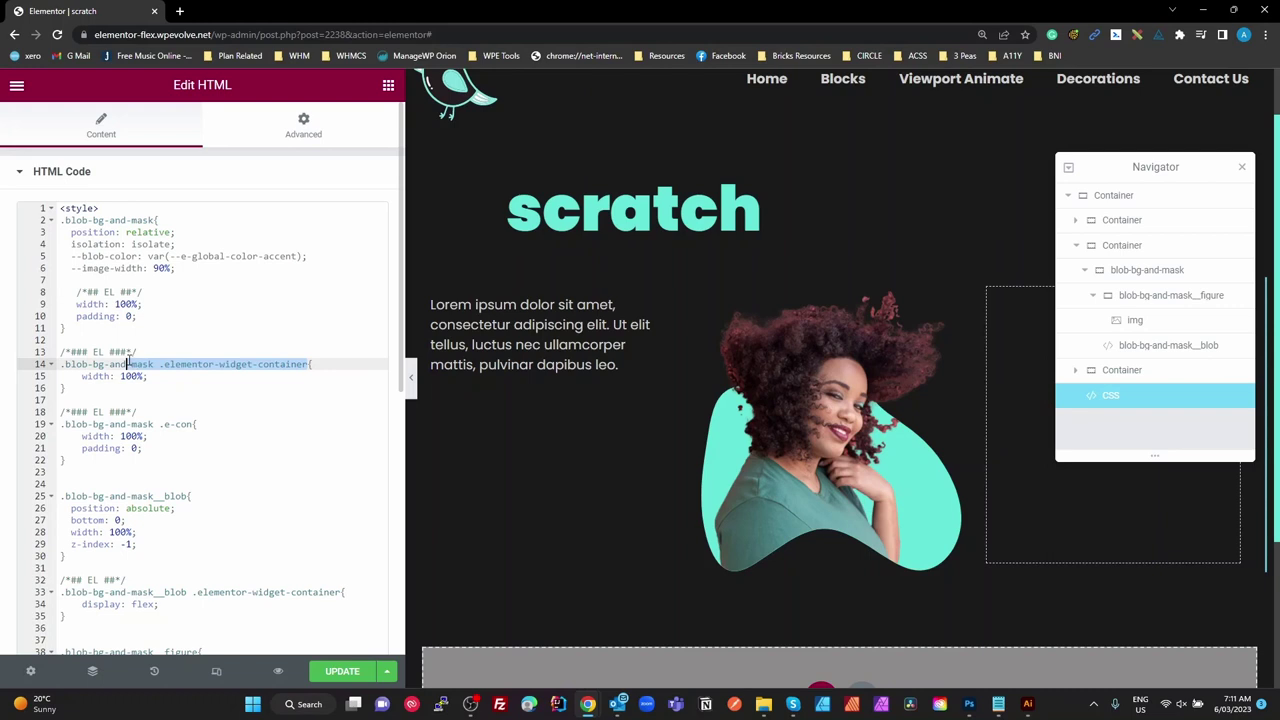
left_click(253, 364)
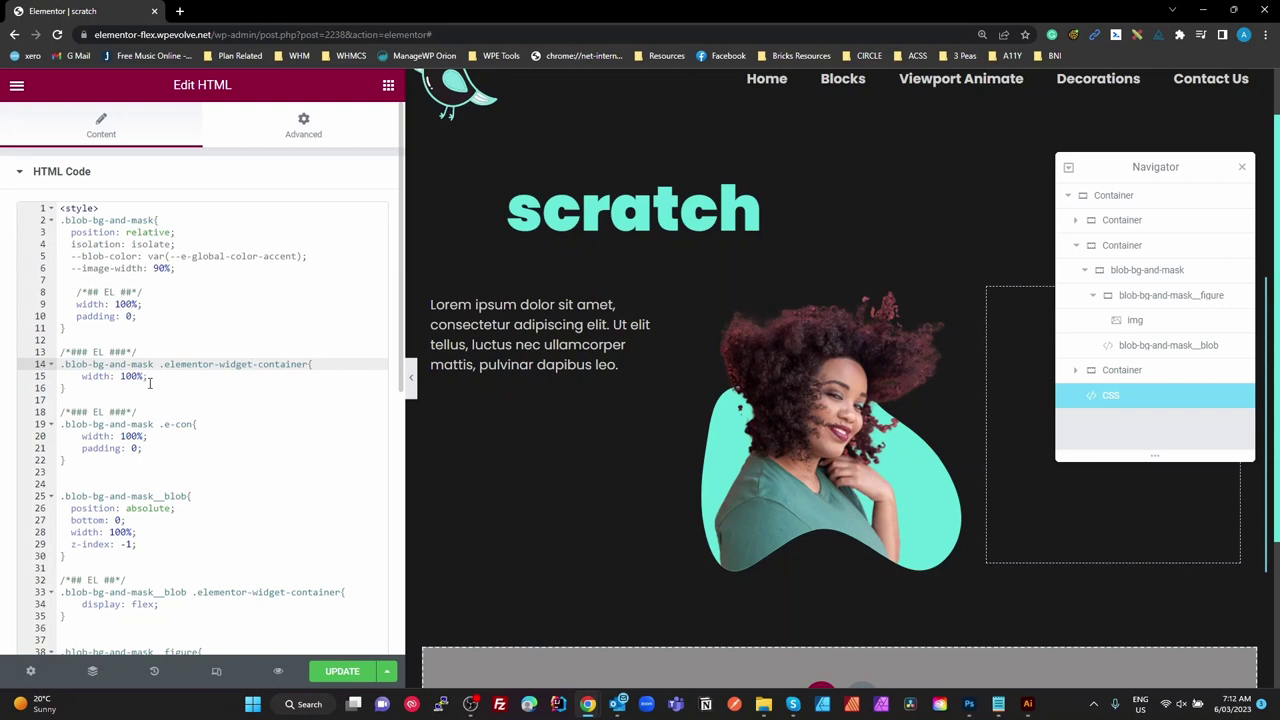
left_click(171, 436)
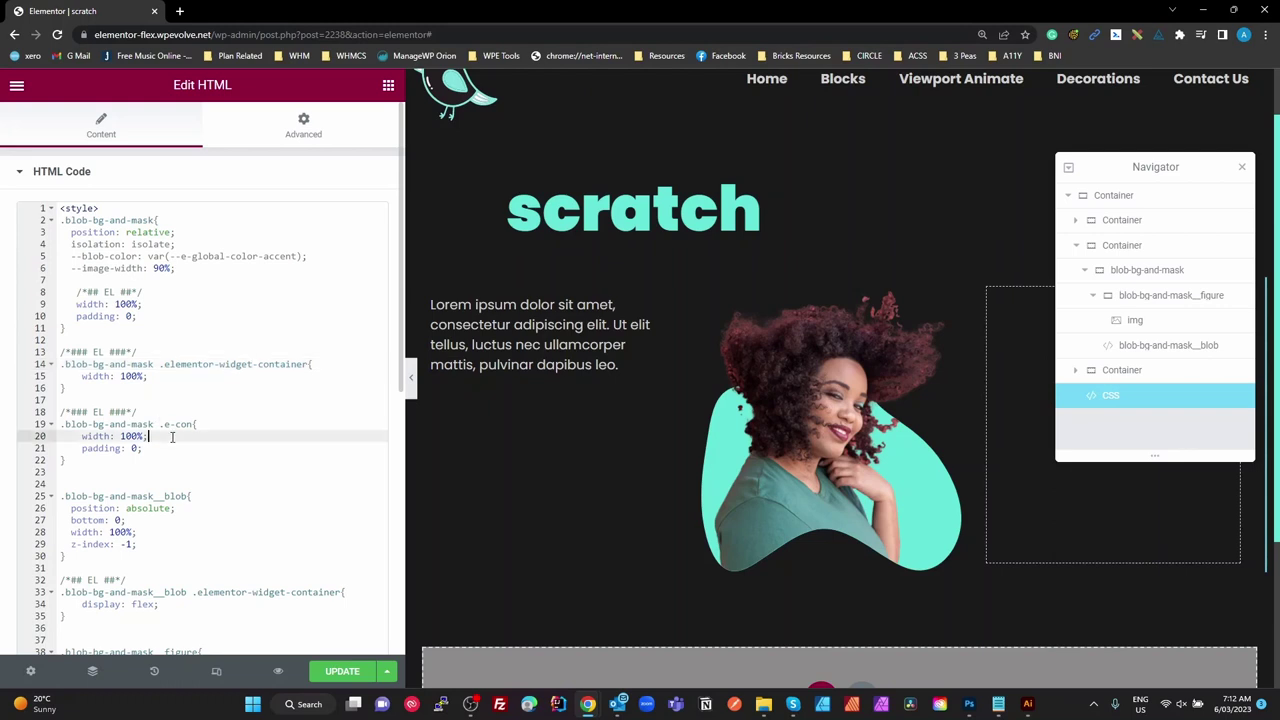
Compare the .blob-bg-and-mask .e-con selector in the CSS with the container classes in the rendered page's DevTools markup.
left_click_drag(156, 424, 58, 424)
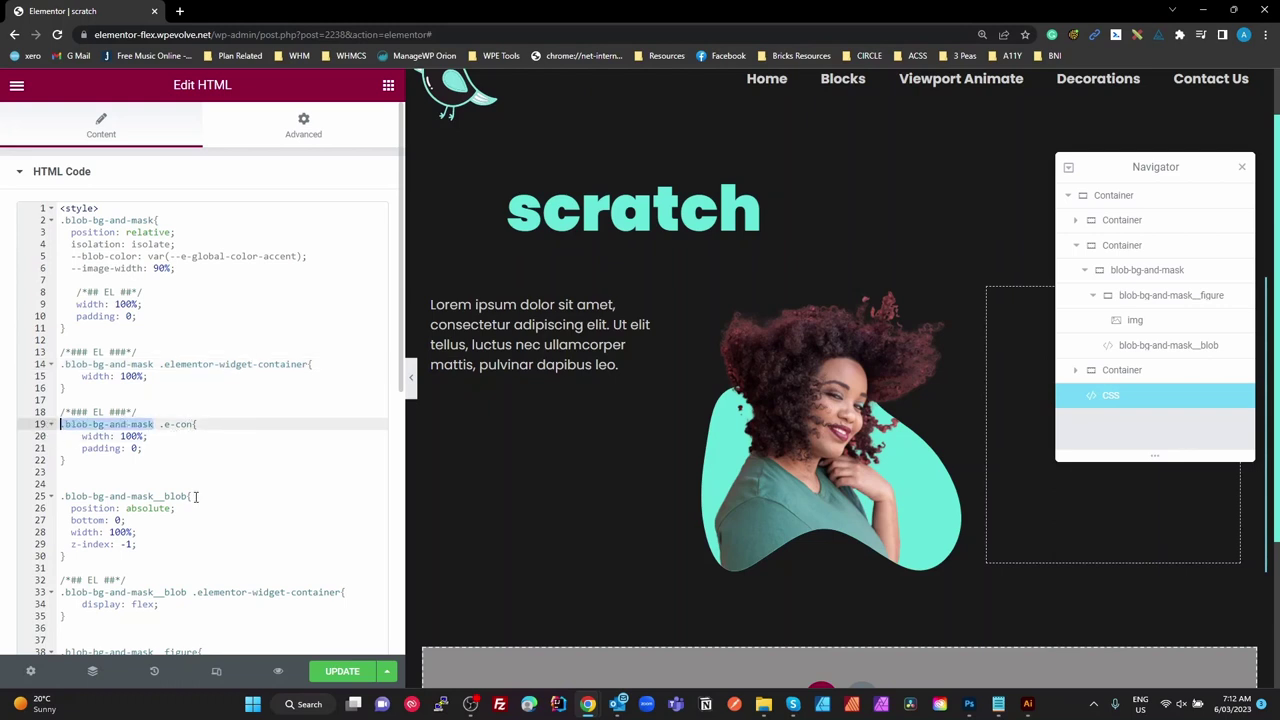
key("alt+Tab")
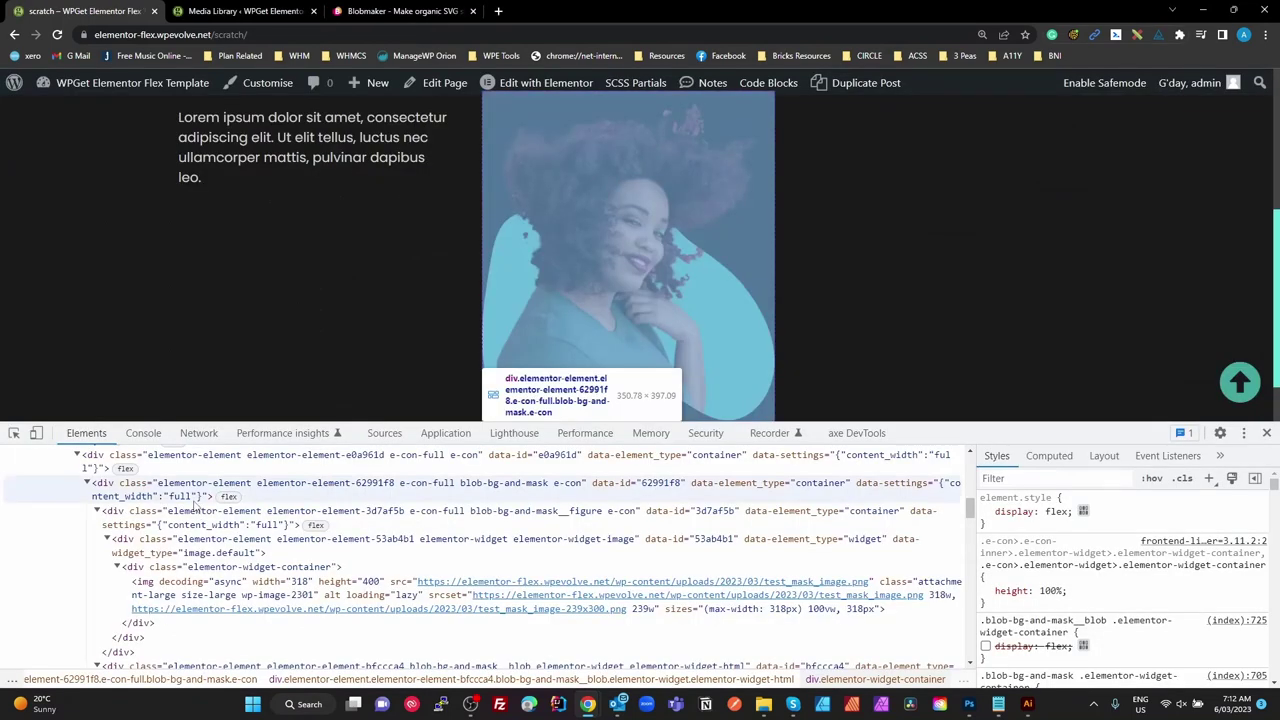
key("alt+Tab")
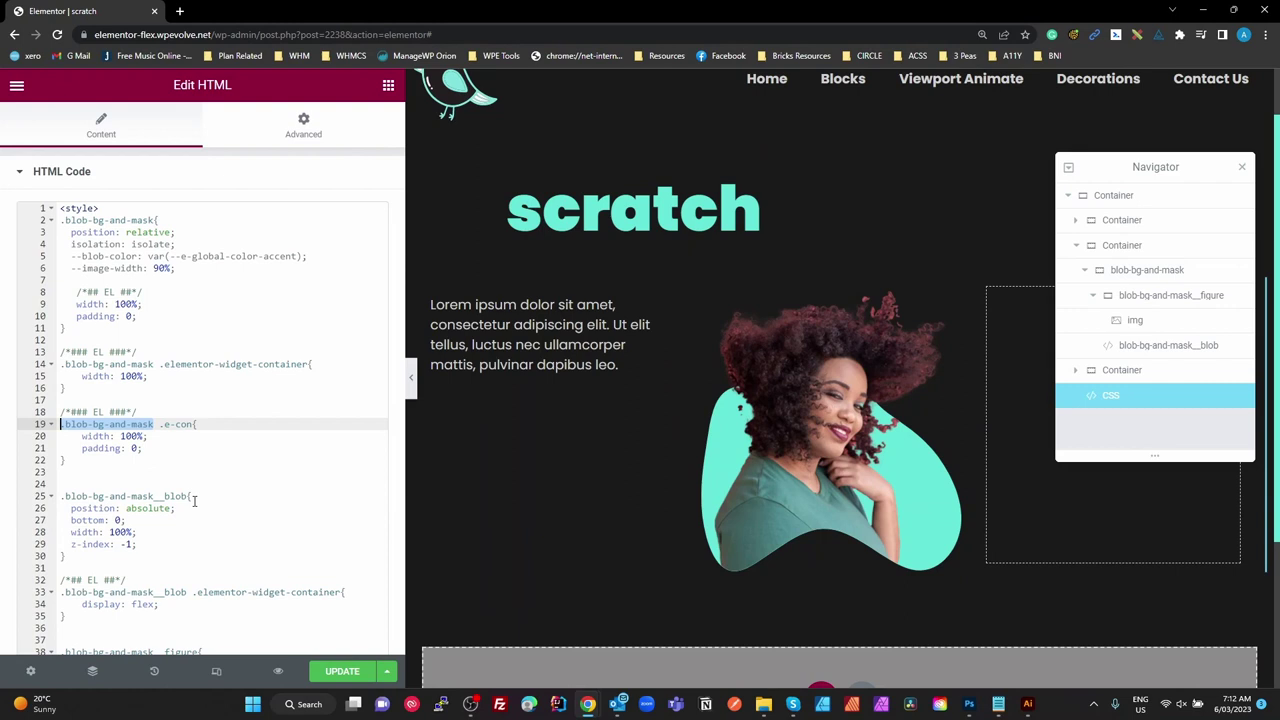
key("alt+Tab")
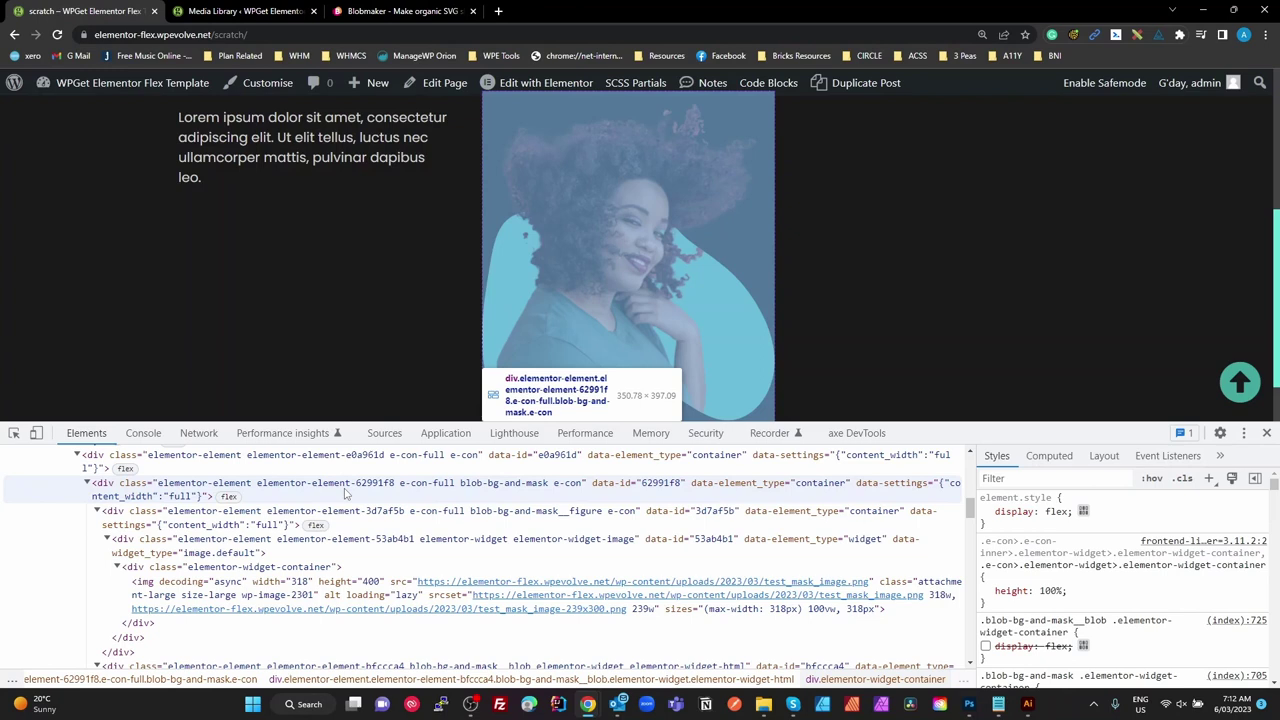
scroll(420, 510, "up", 3)
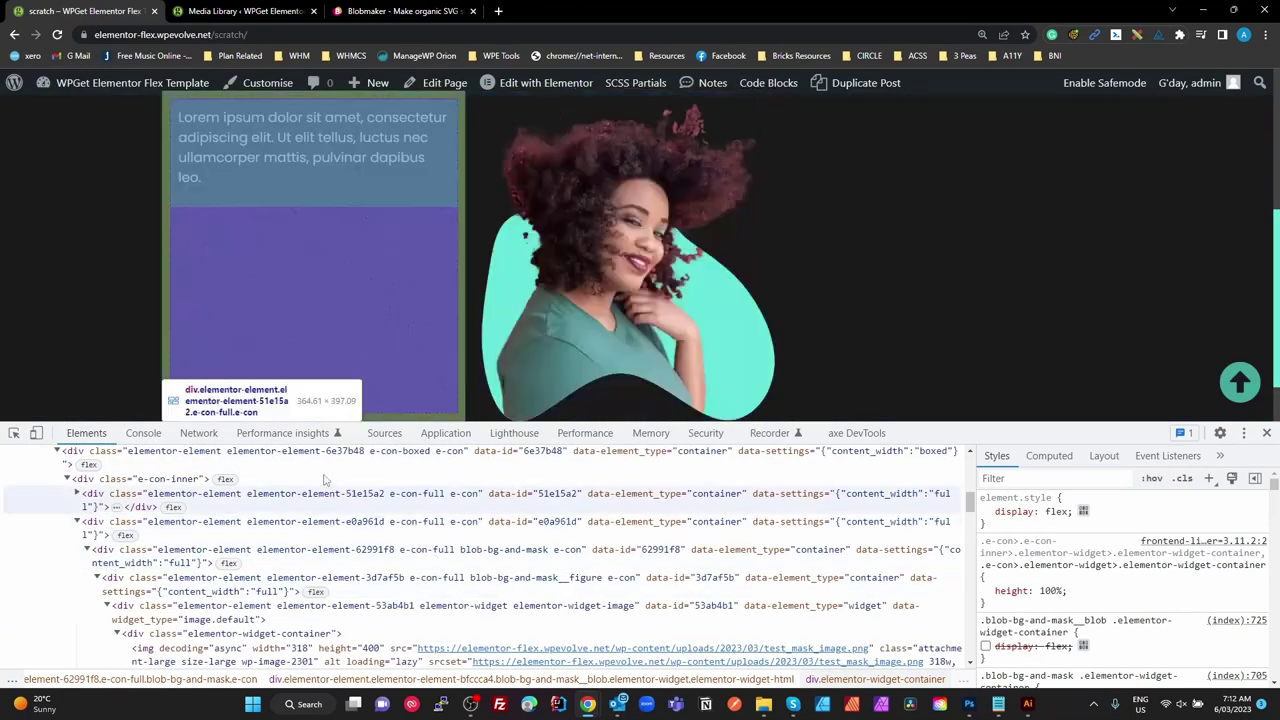
Switch to the Elementor editor, try deleting the .blob-bg-and-mask .e-con rule from the CSS, and undo the deletion.
key("alt+Tab")
left_click(89, 458)
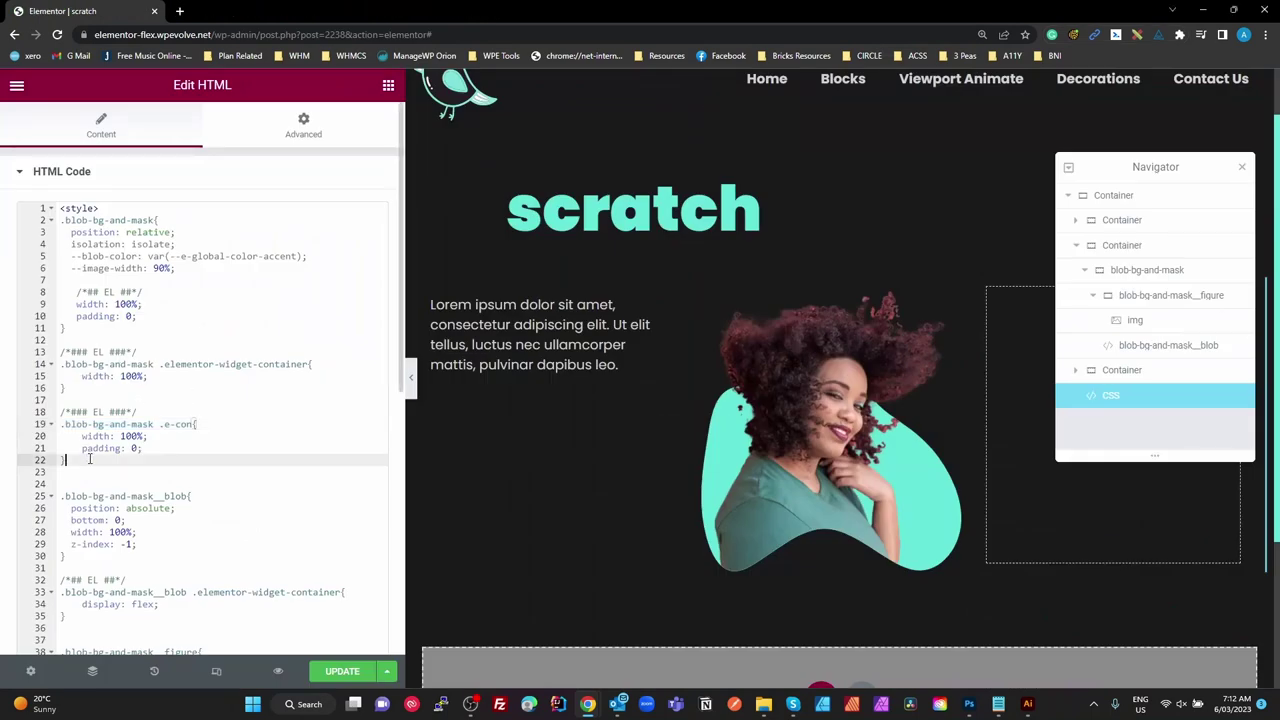
left_click(58, 424, "shift")
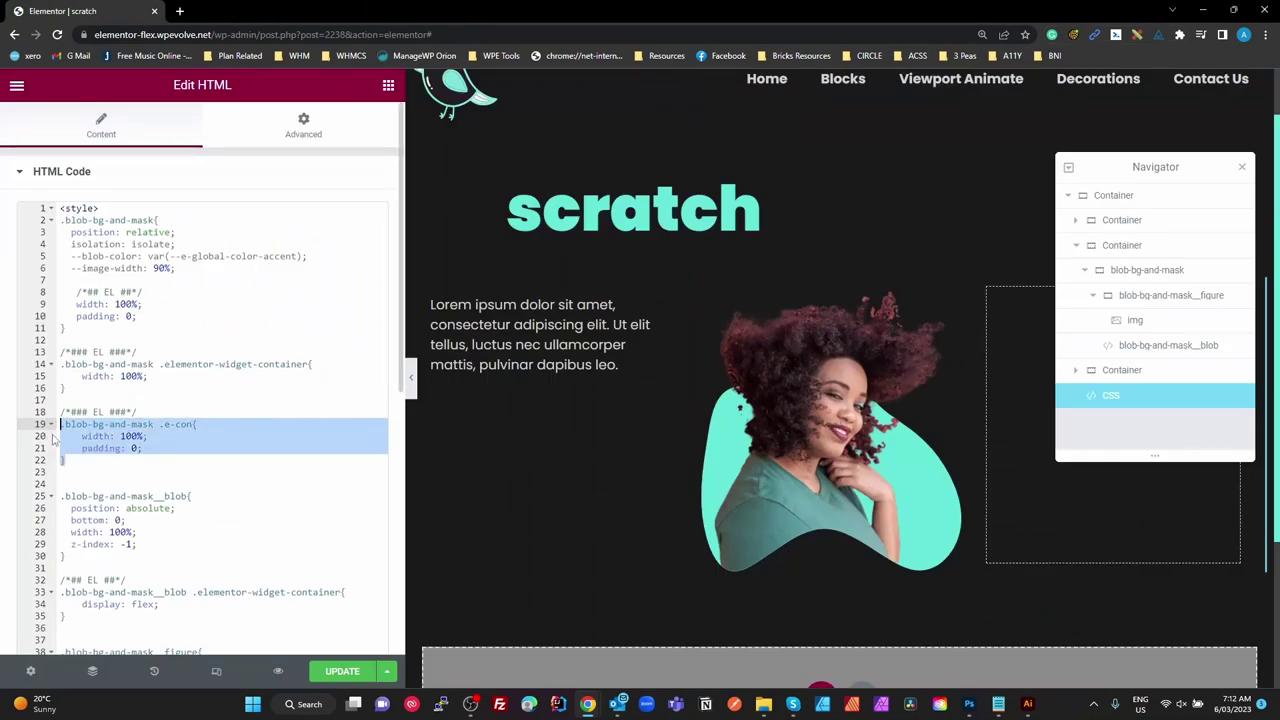
key("BackSpace")
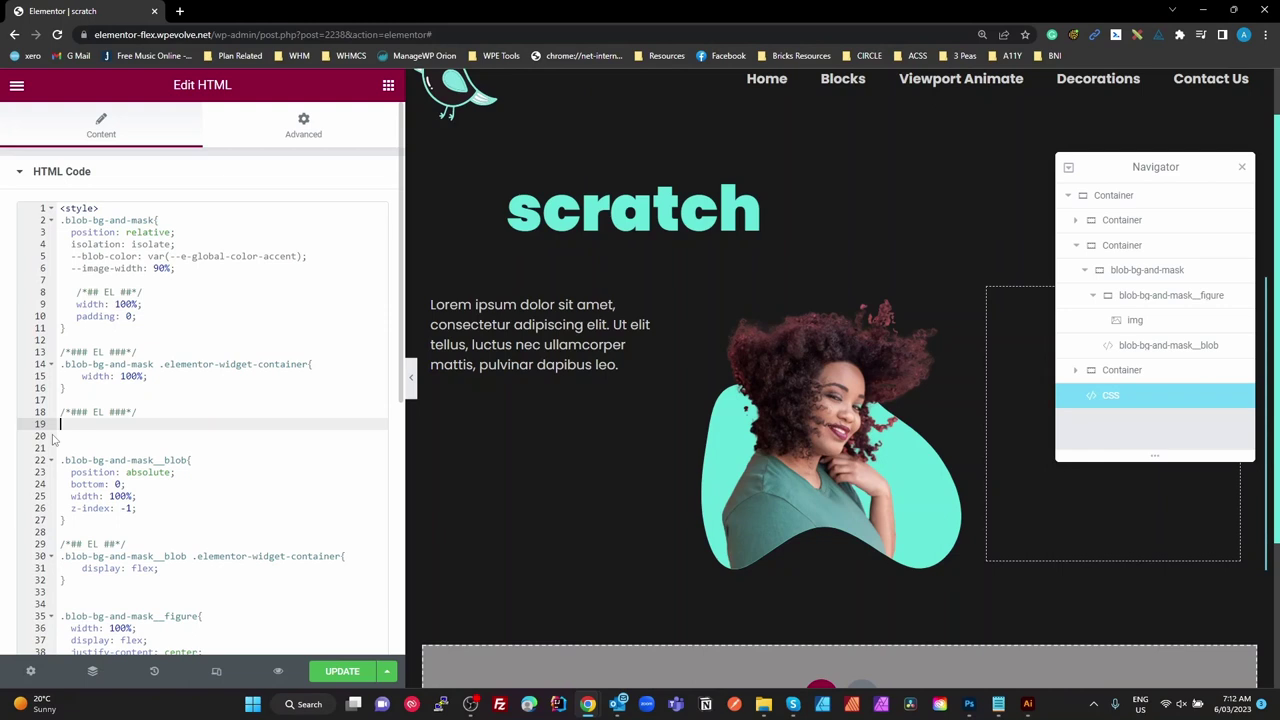
key("ctrl+z")
left_click(175, 425)
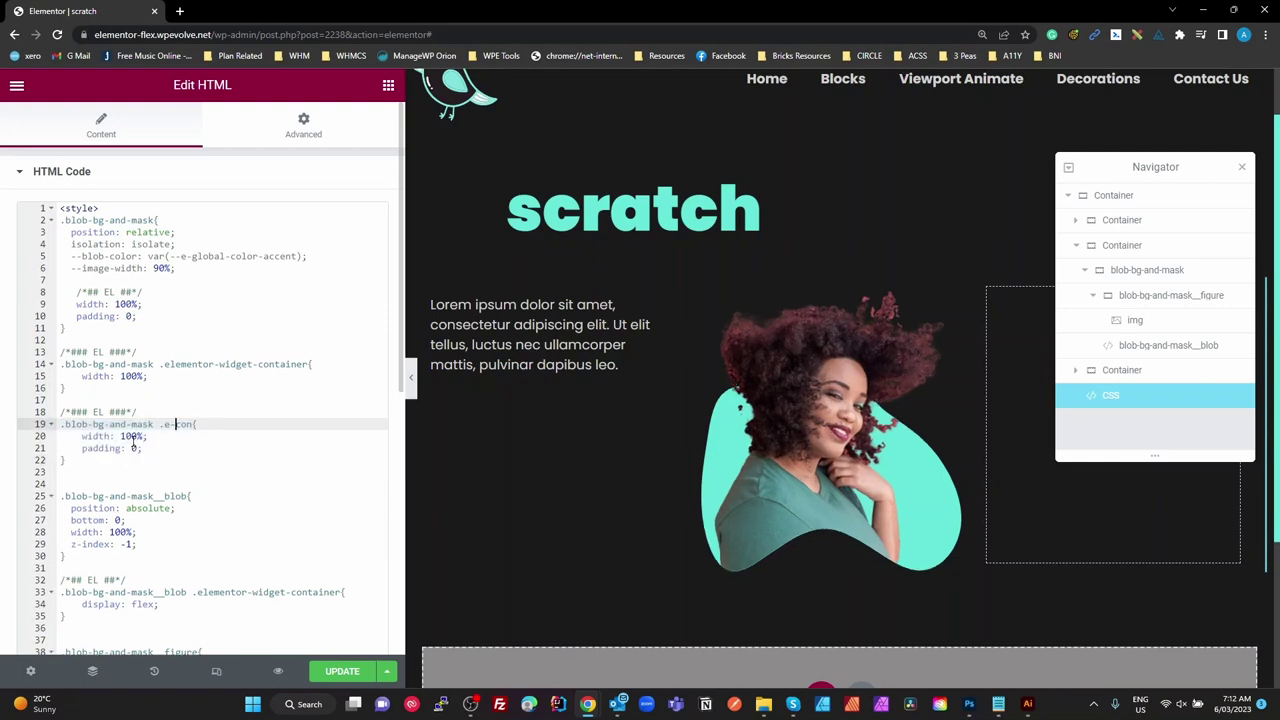
left_click_drag(154, 424, 88, 425)
left_click(160, 413)
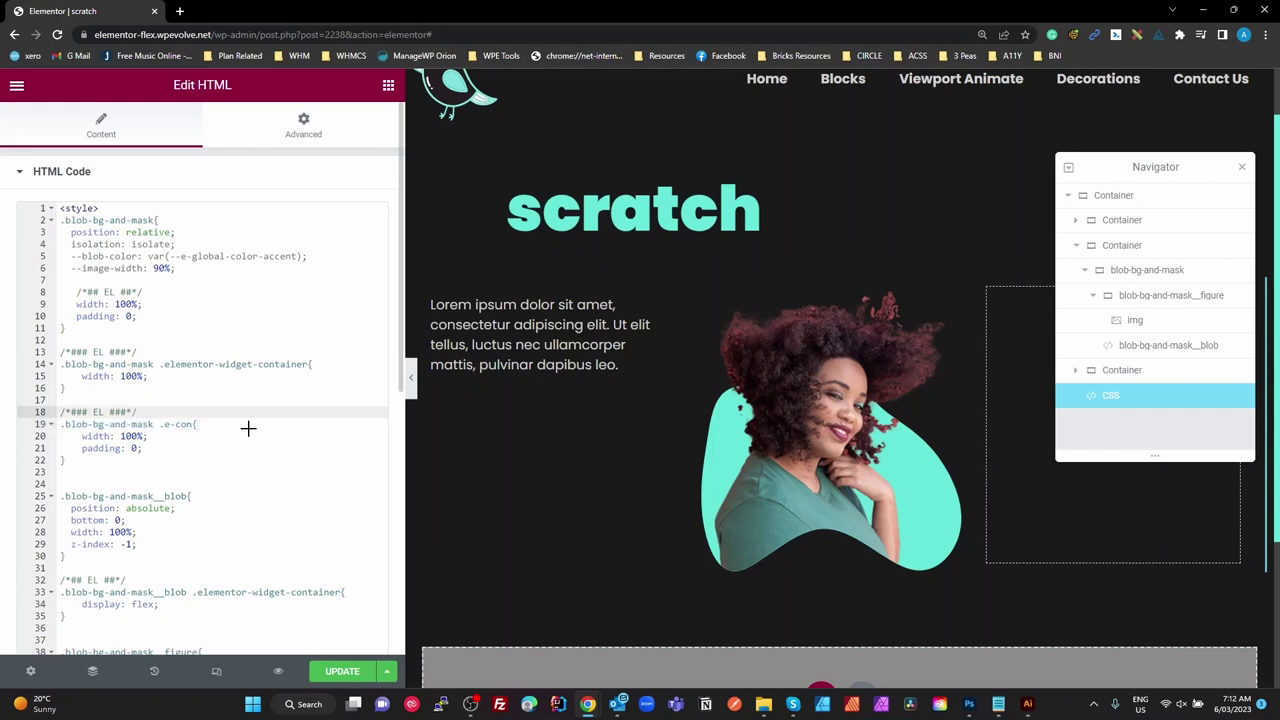
Switch to the rendered page and inspect the blob-bg-and-mask and nested blob-bg-and-mask__figure containers, including the figure's class name.
key("alt+Tab")
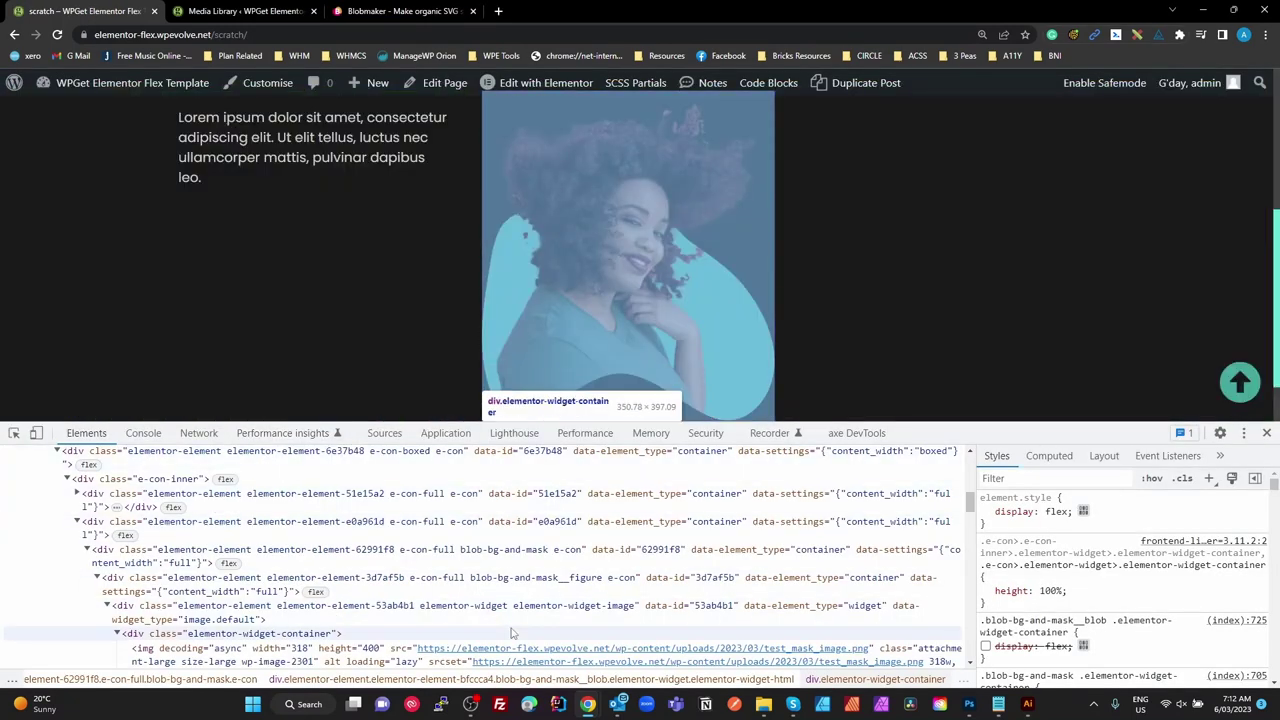
left_click(477, 556)
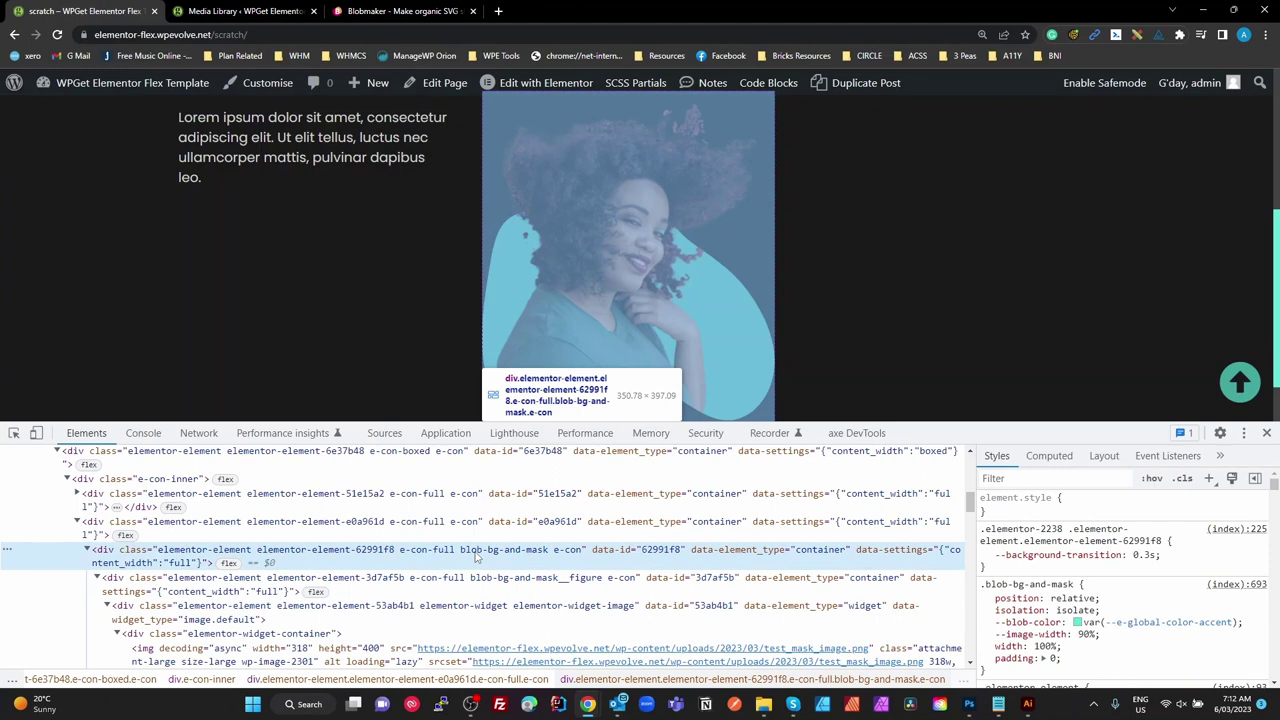
left_click(326, 584)
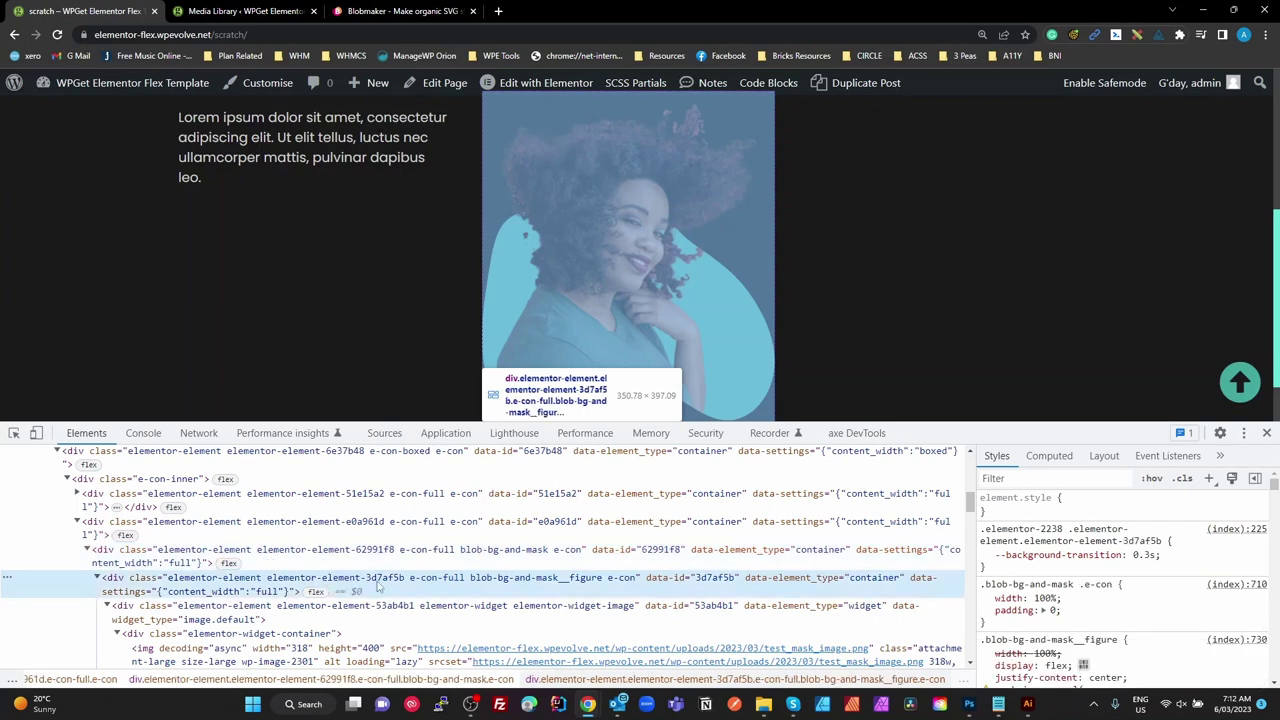
key("Up")
key("Down")
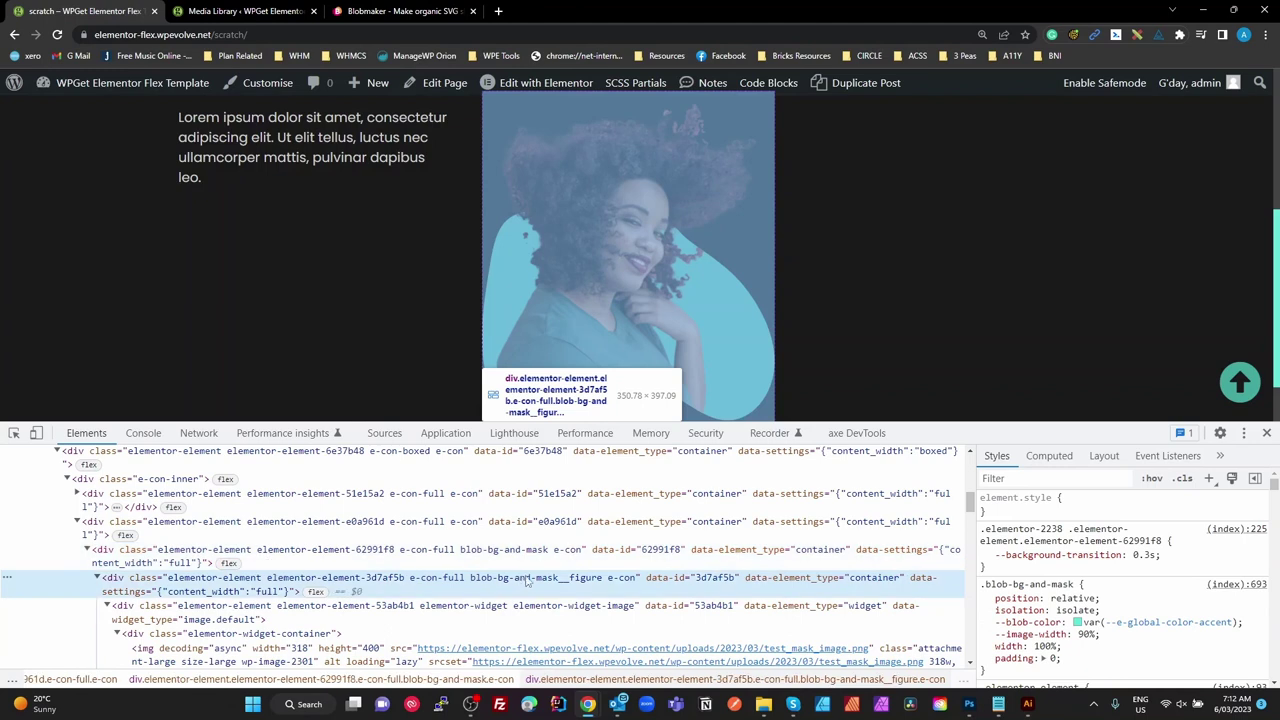
double_click(527, 578)
left_click_drag(470, 578, 603, 582)
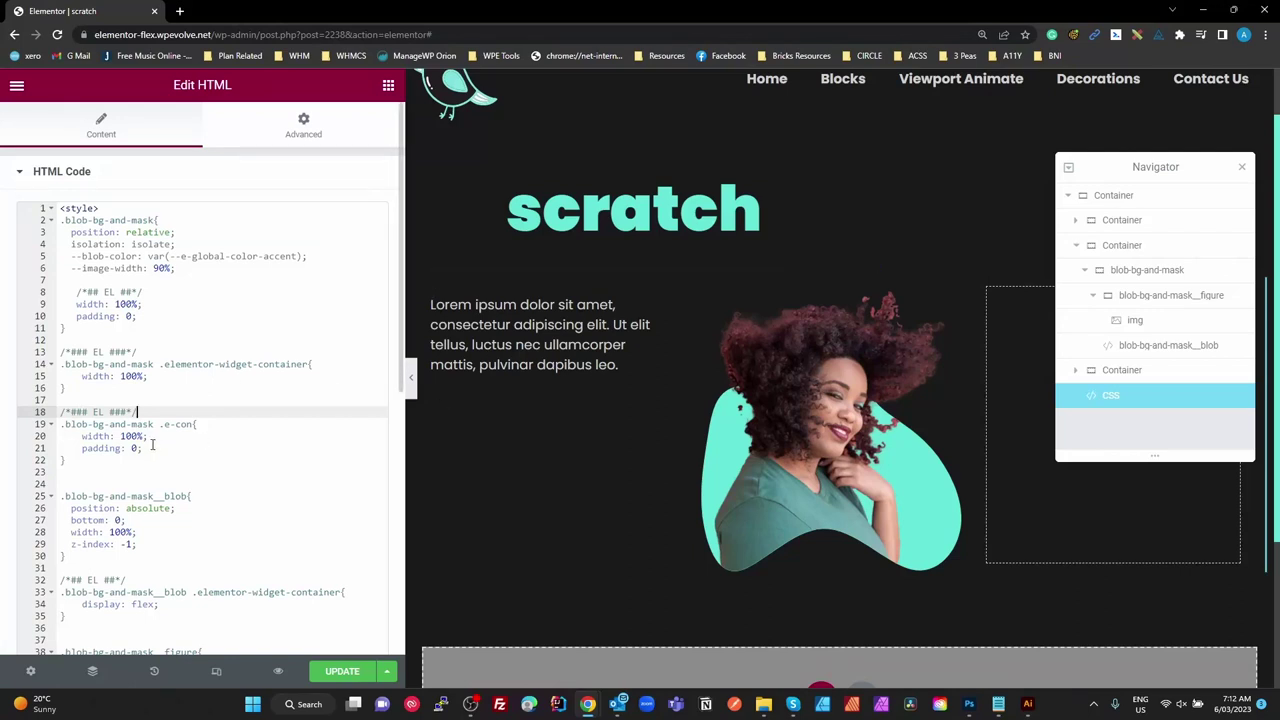
In the Elementor editor, delete the .blob-bg-and-mask .e-con rule with its EL comment and add padding: 0; to .blob-bg-and-mask__figure.
left_click_drag(68, 461, 44, 424)
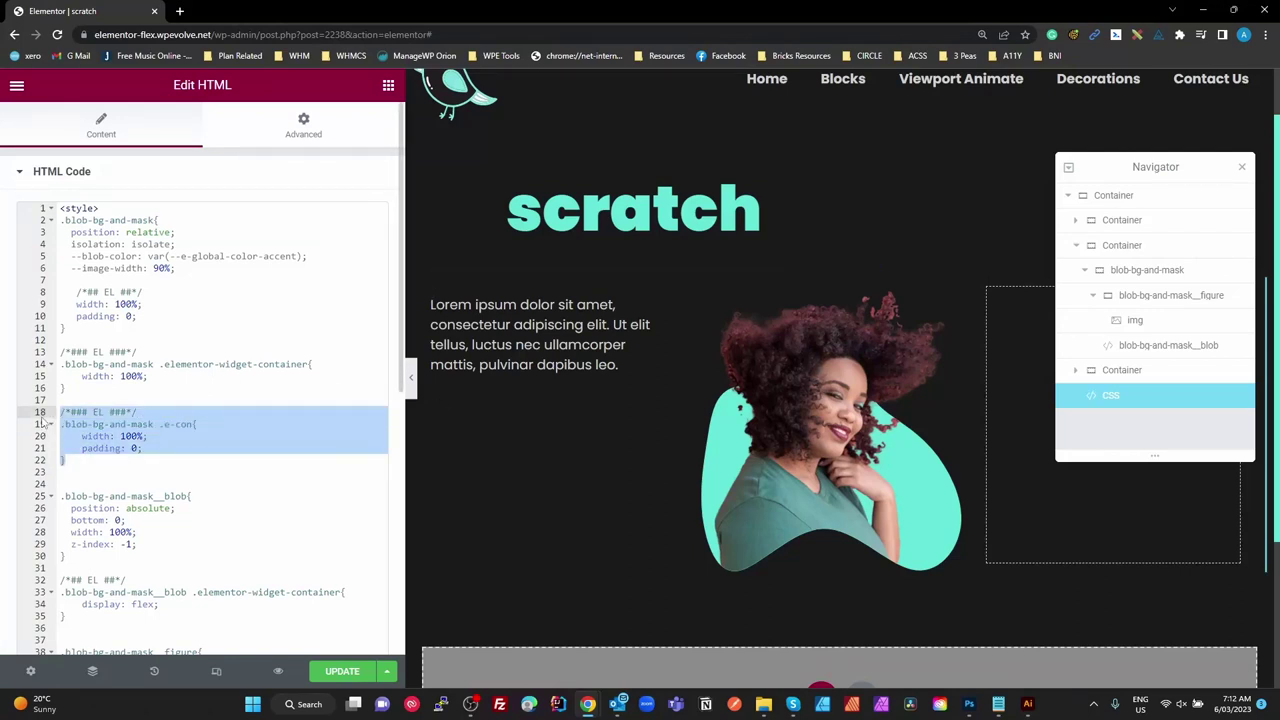
key("BackSpace")
scroll(160, 510, "down", 2)
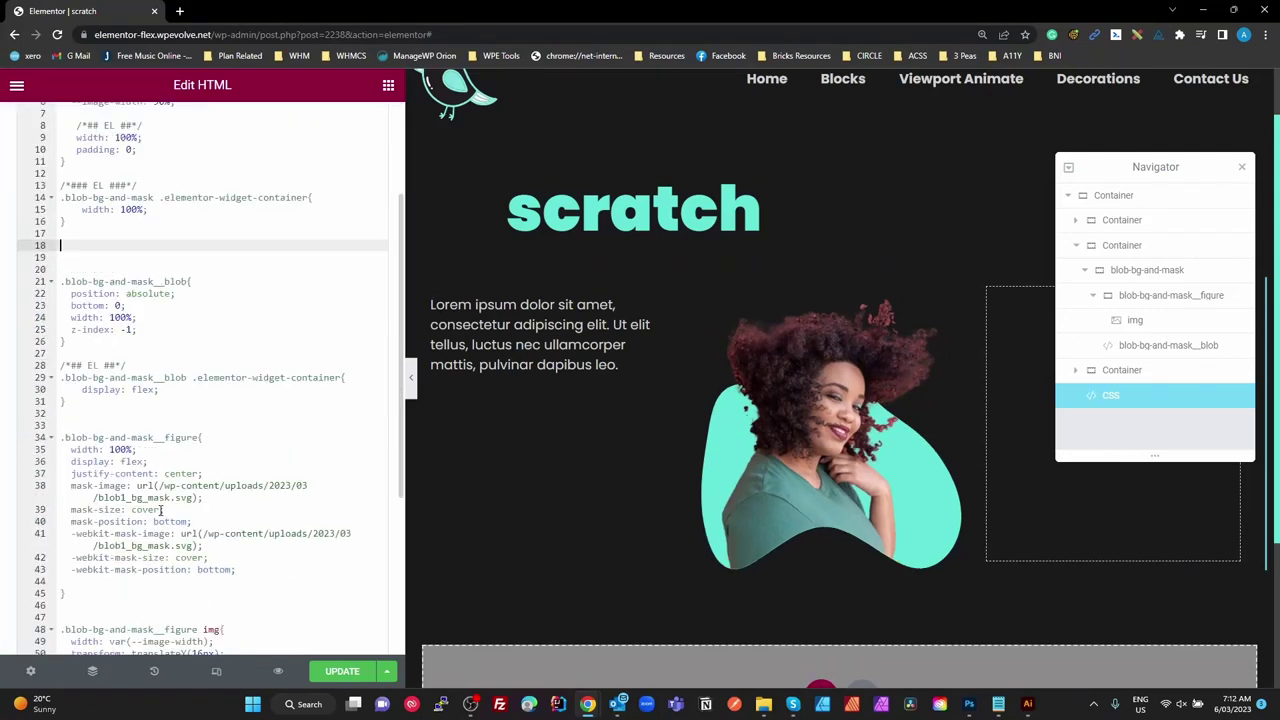
left_click(159, 450)
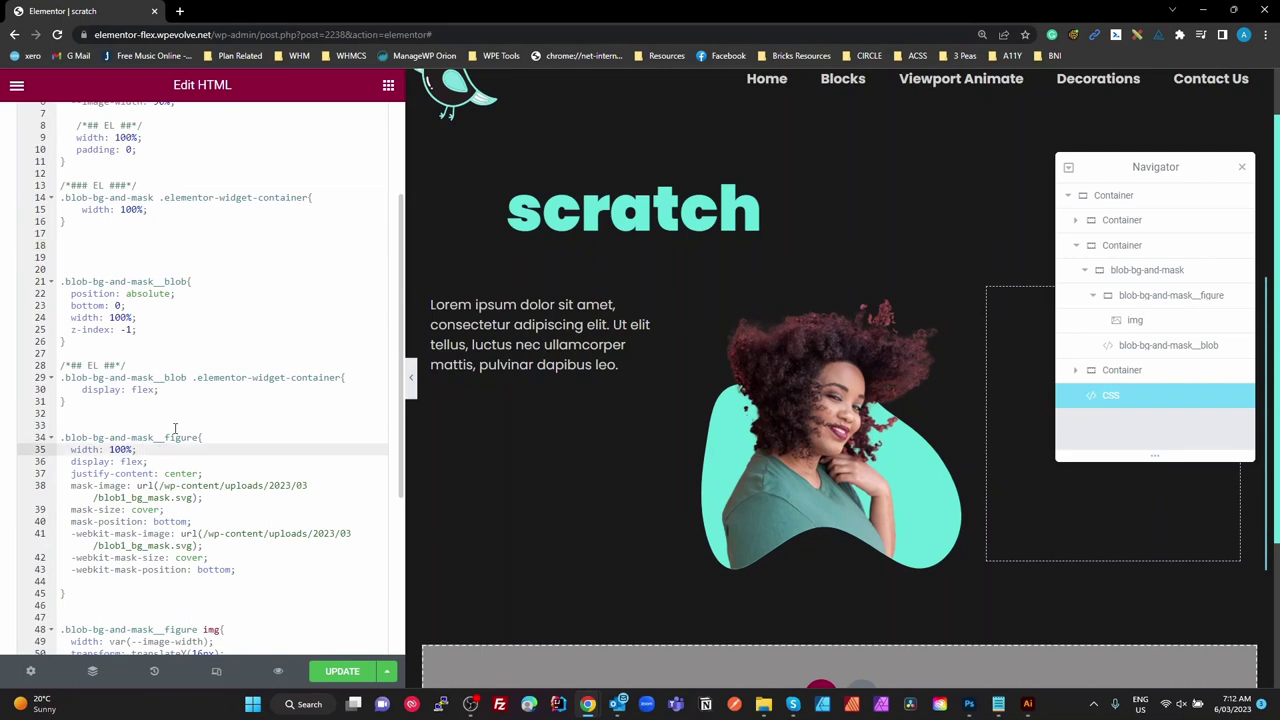
key("Return")
type("paddo")
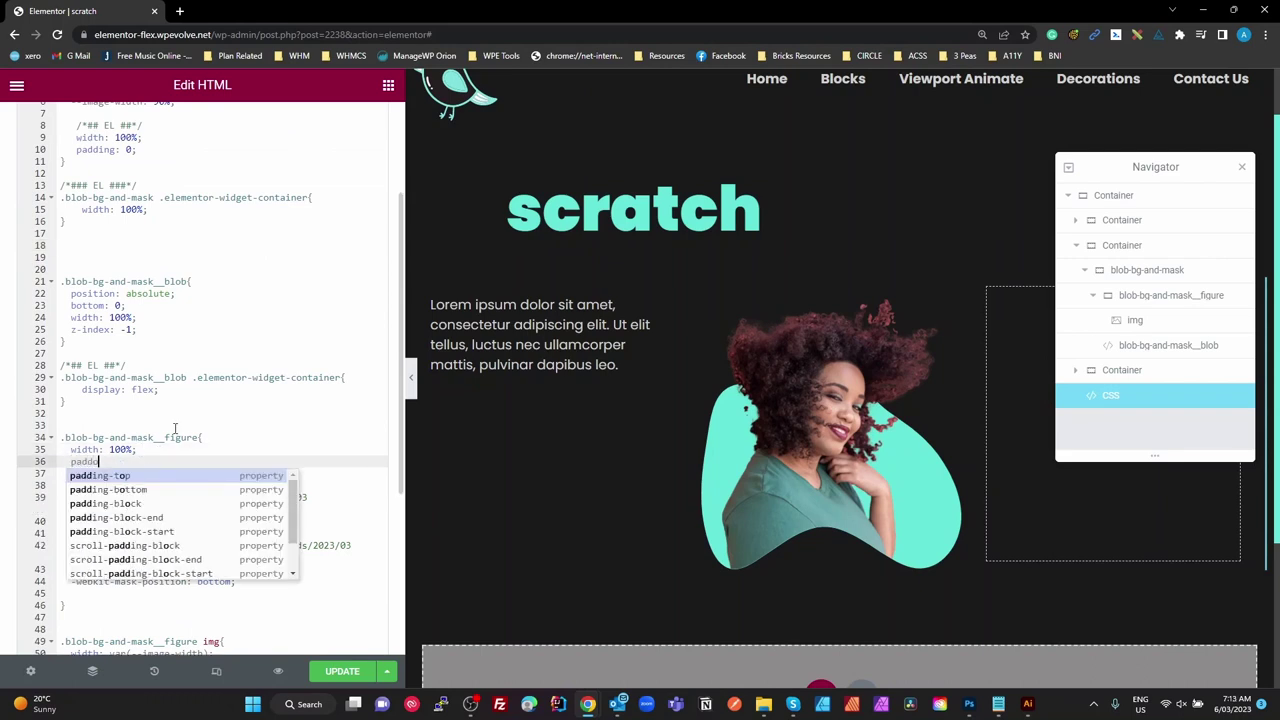
key("BackSpace")
type("ing")
key("Return")
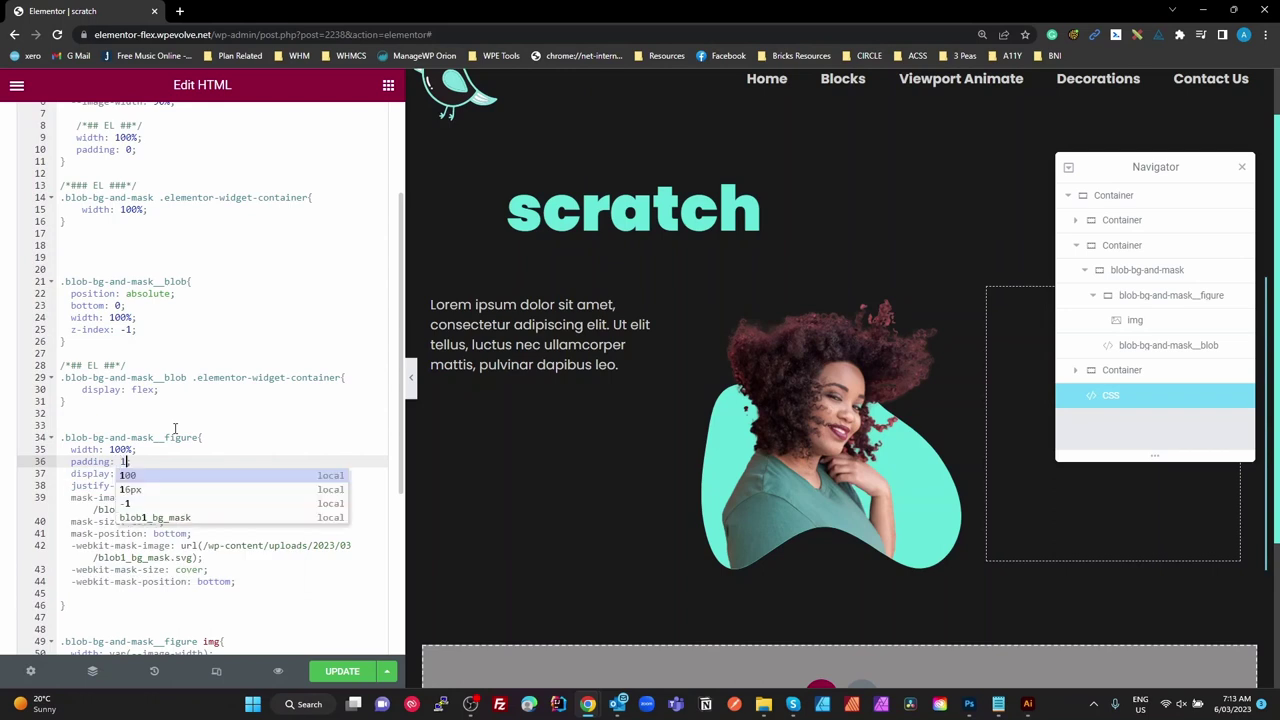
key("Escape")
type("0")
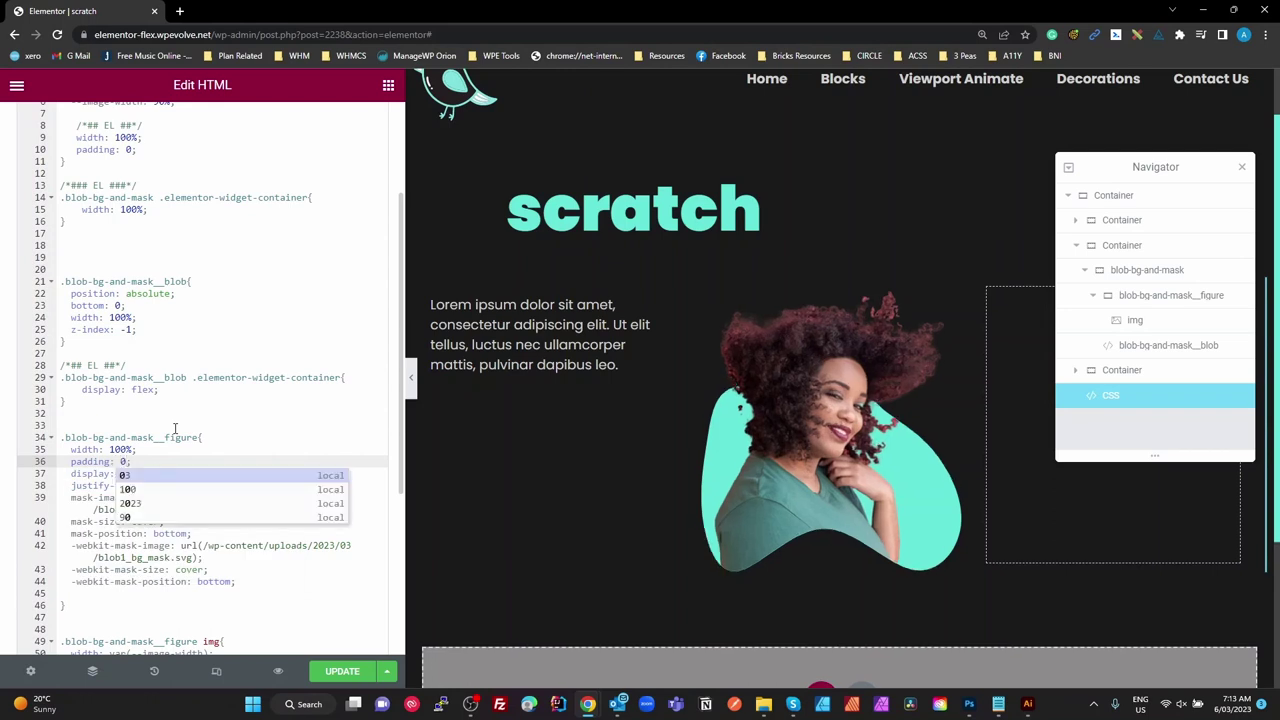
type(";")
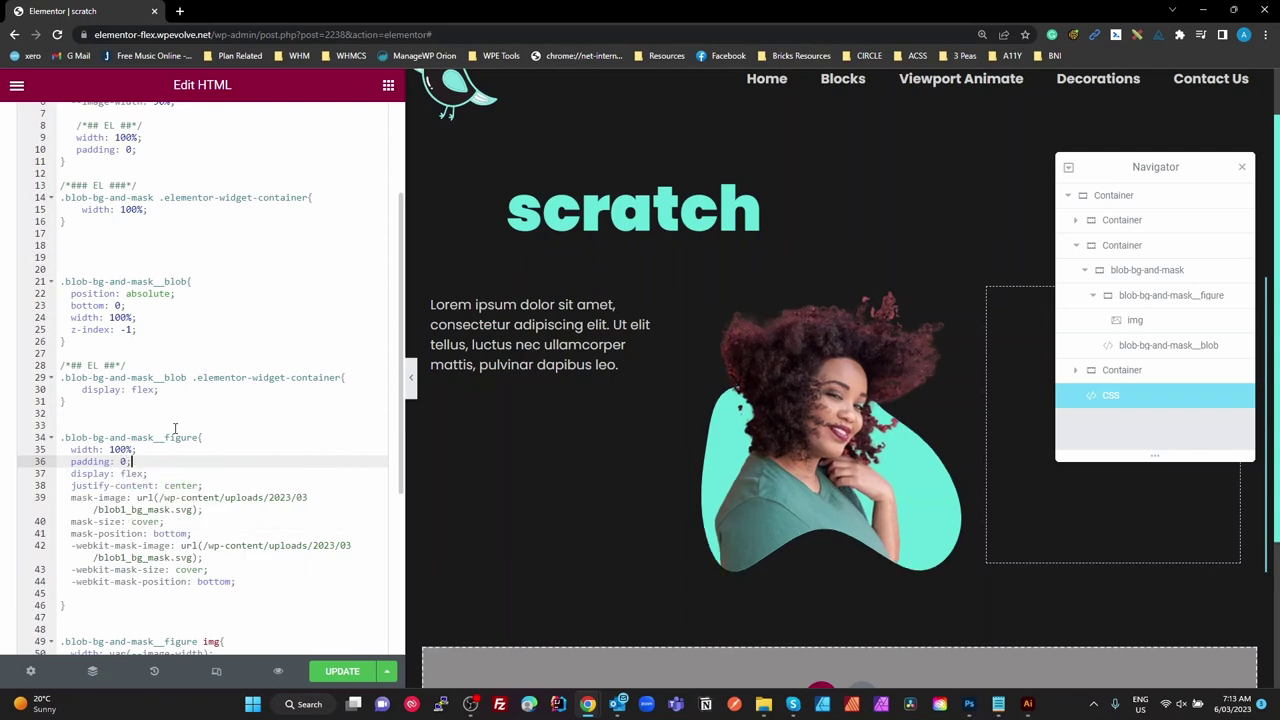
Remove one surplus blank line above the .blob-bg-and-mask__blob rule.
scroll(201, 500, "up", 2)
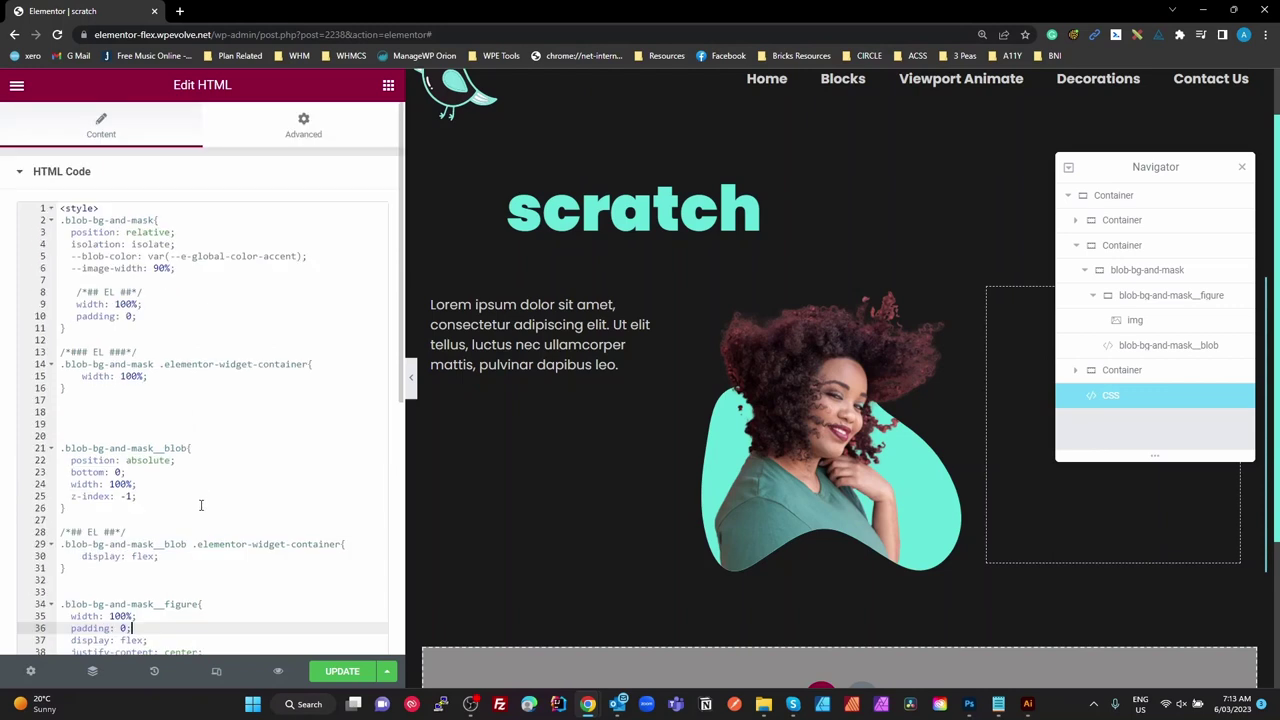
left_click(94, 417)
key("BackSpace")
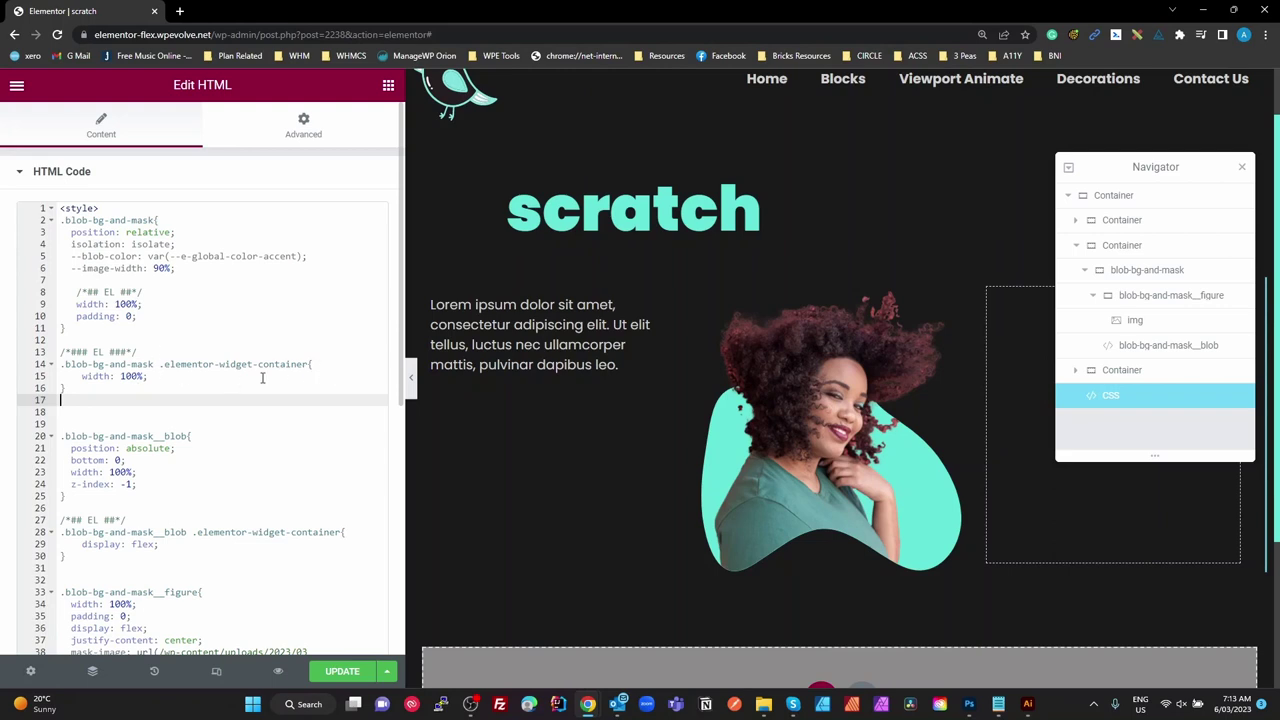
Examine the .blob-bg-and-mask__blob rule, including its absolute positioning and z-index declaration.
scroll(138, 398, "down", 1)
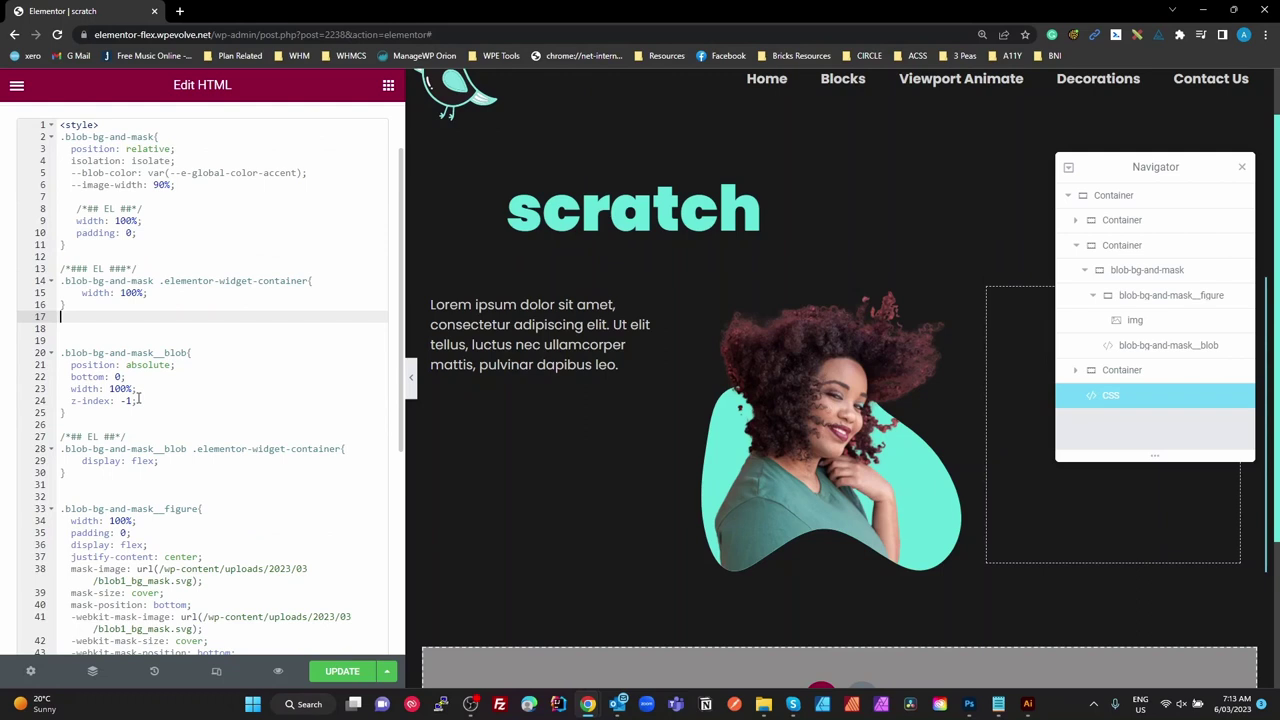
left_click_drag(62, 424, 48, 340)
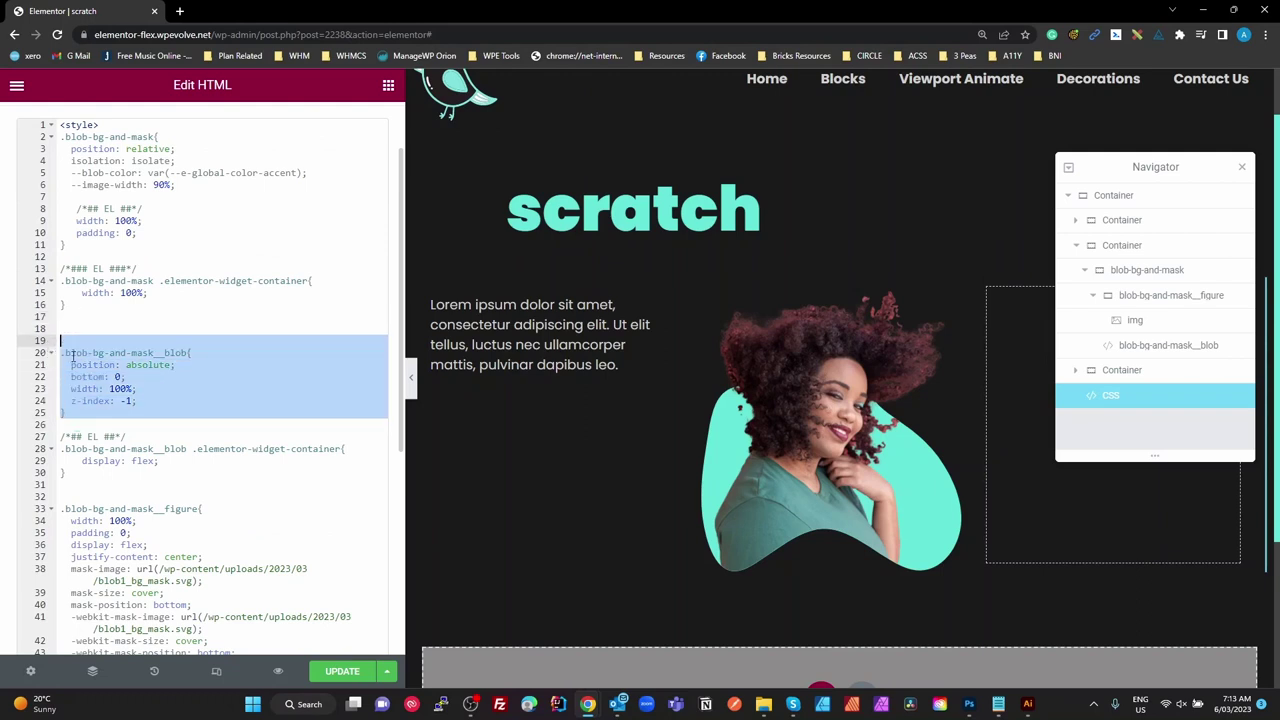
left_click(181, 376)
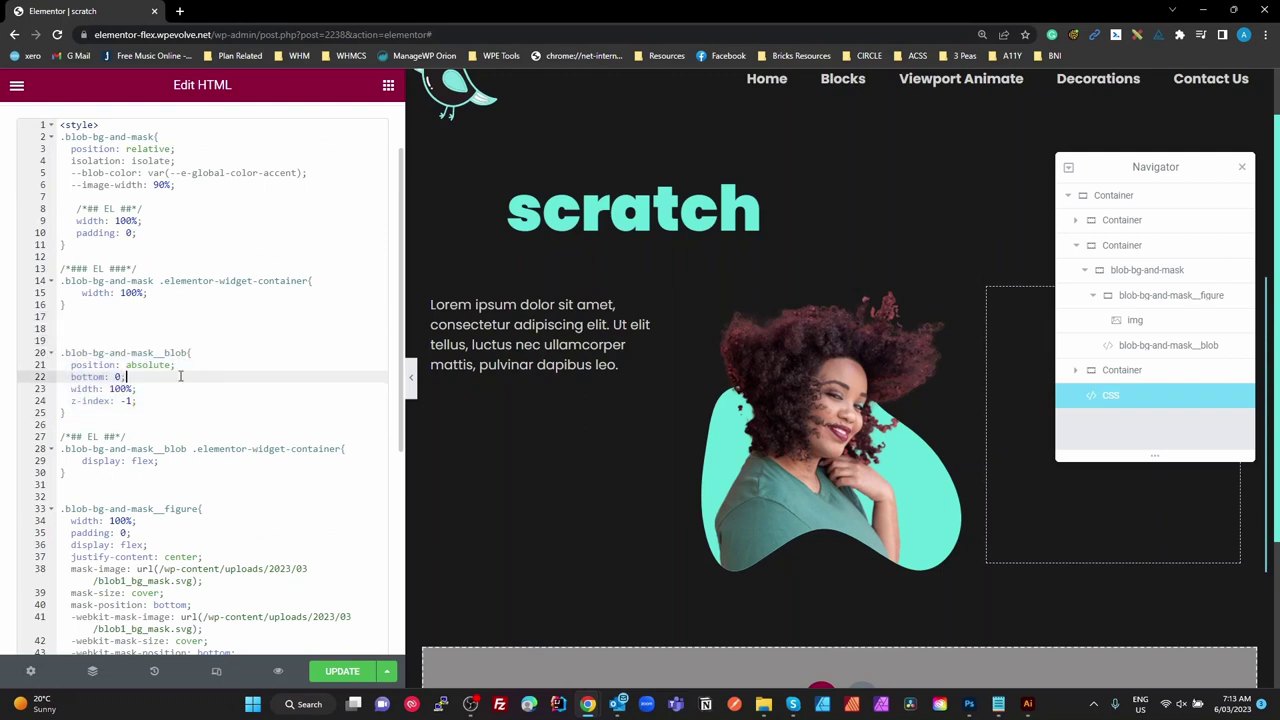
double_click(119, 400)
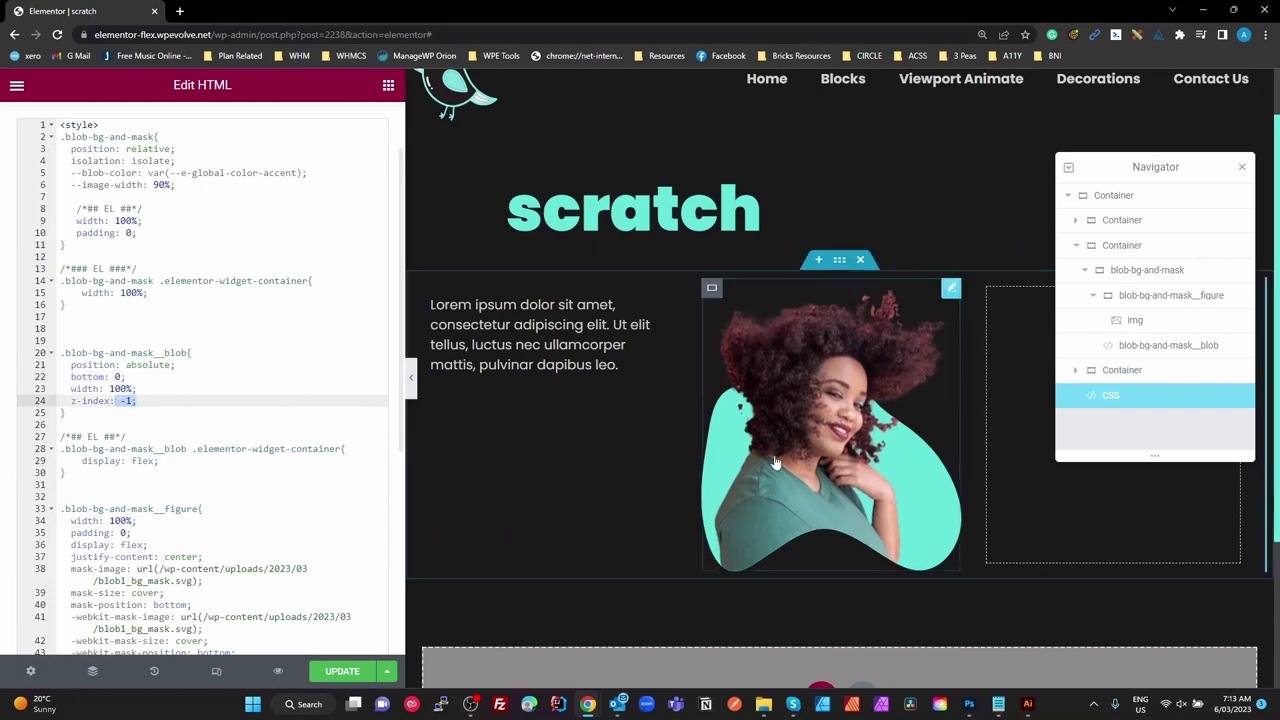
Examine the EL override for .elementor-widget-container inside .blob-bg-and-mask__blob and its selector.
scroll(110, 400, "down", 1)
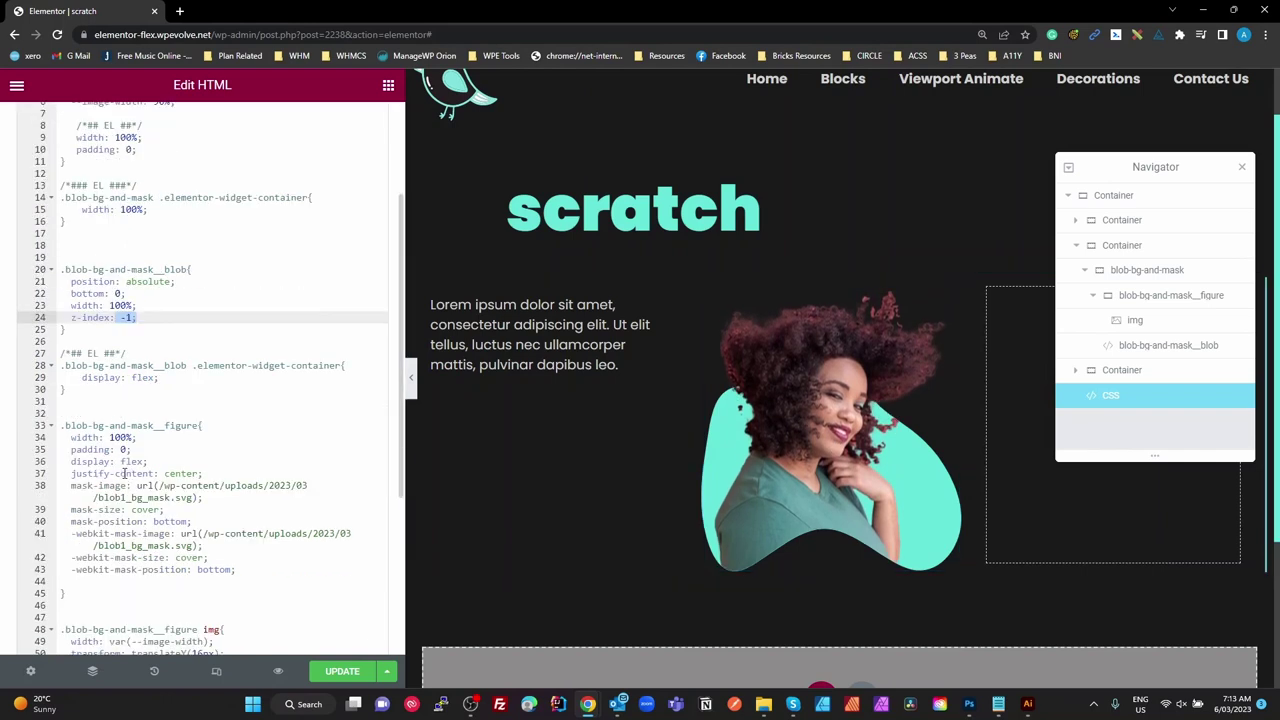
left_click(97, 390)
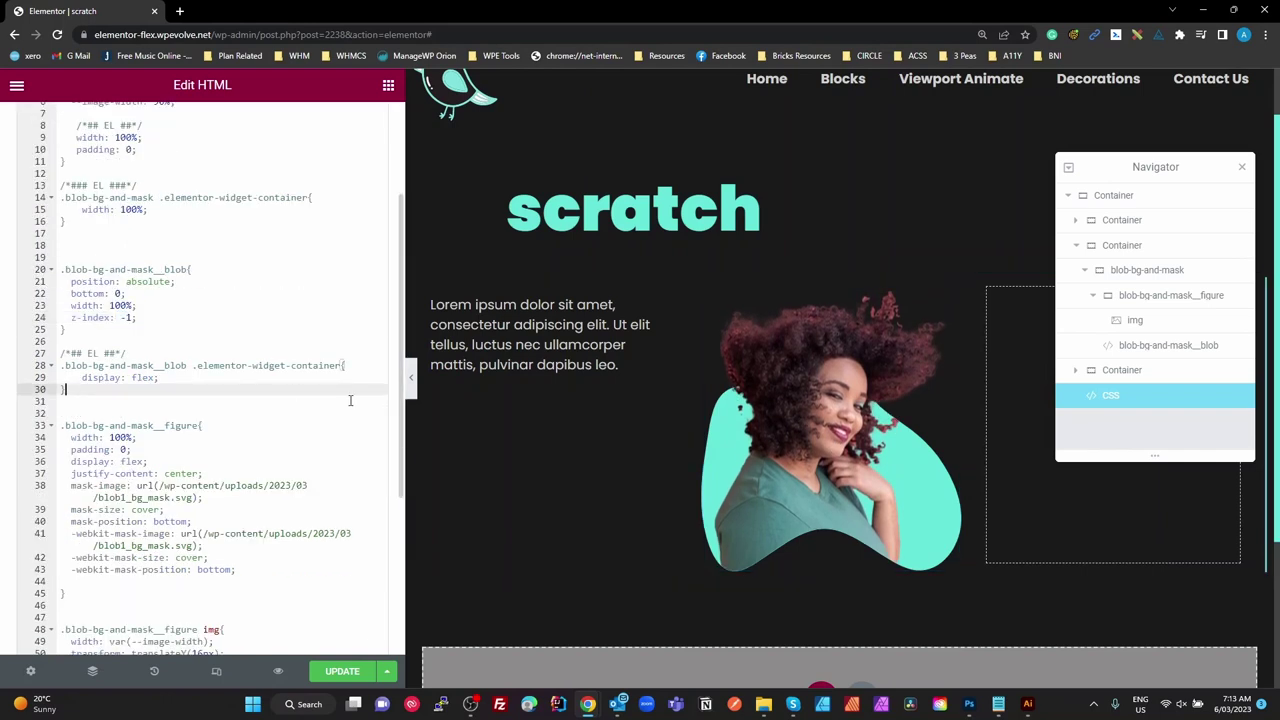
left_click(187, 366)
left_click_drag(187, 366, 60, 367)
Switch to the rendered page, collapse the figure container's markup and inspect the blob-bg-and-mask__blob widget with its elementor-widget-container and SVG.
key("alt+Tab")
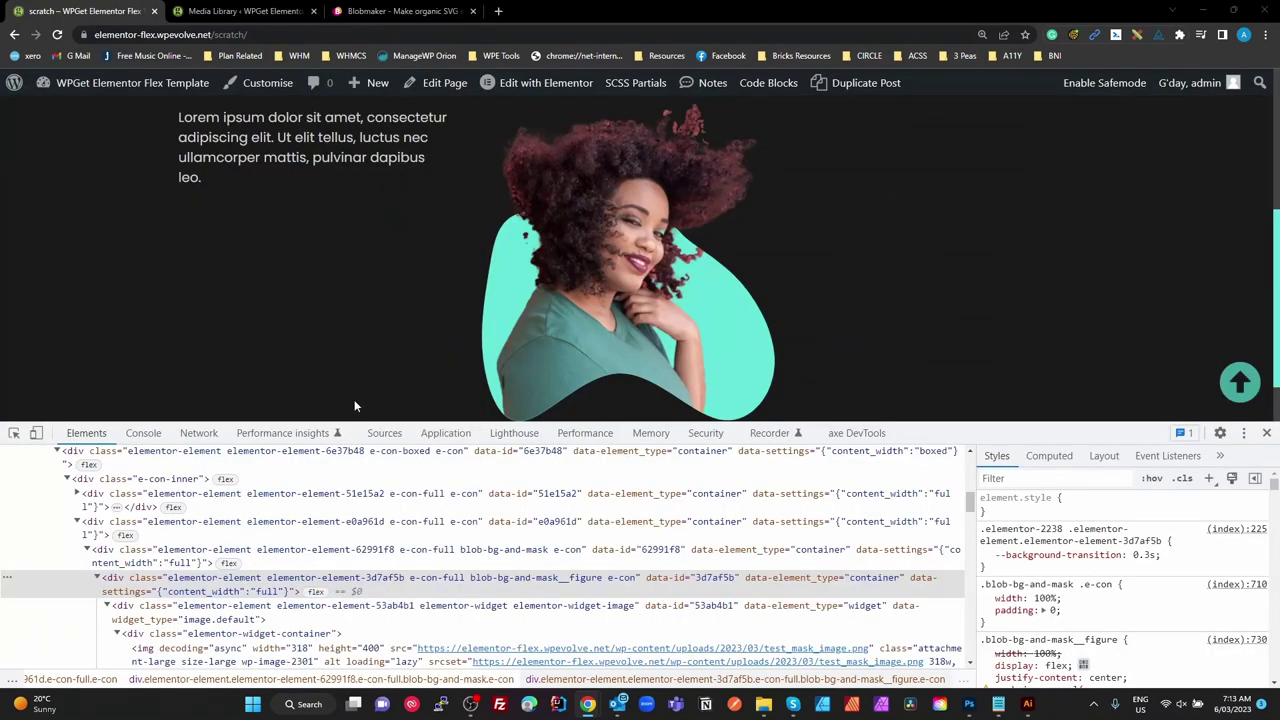
left_click(339, 609)
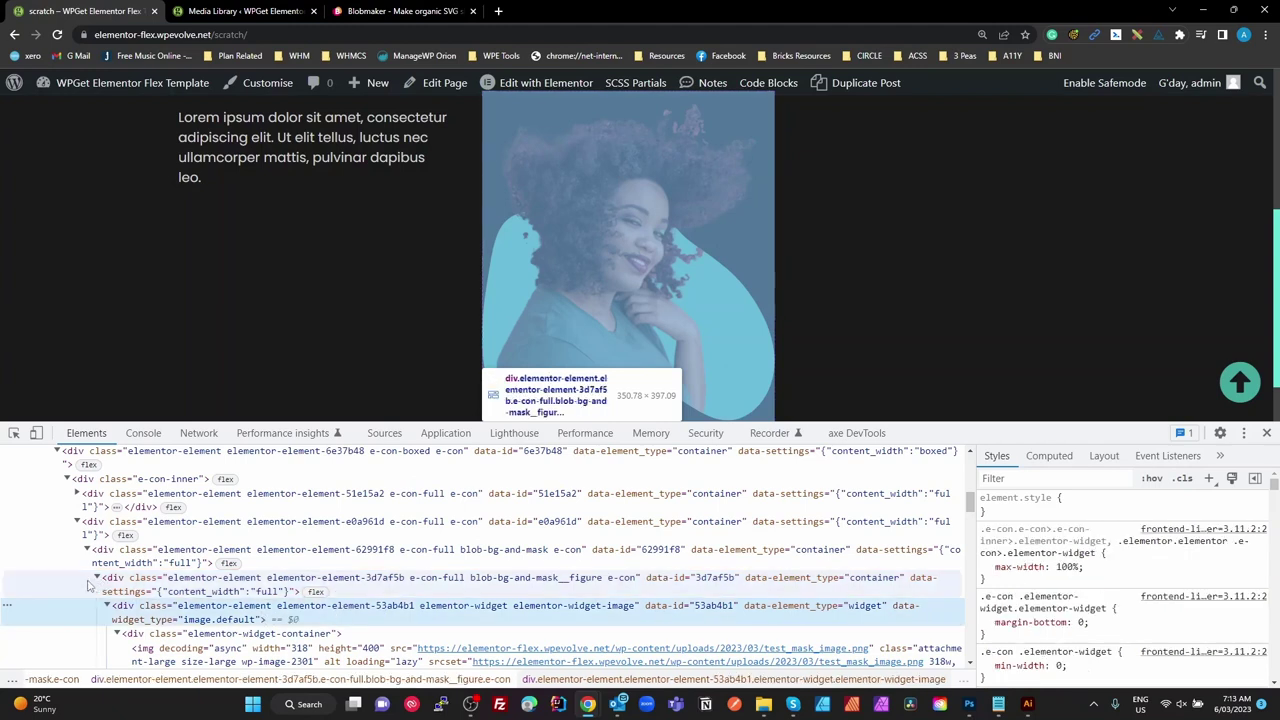
left_click(97, 579)
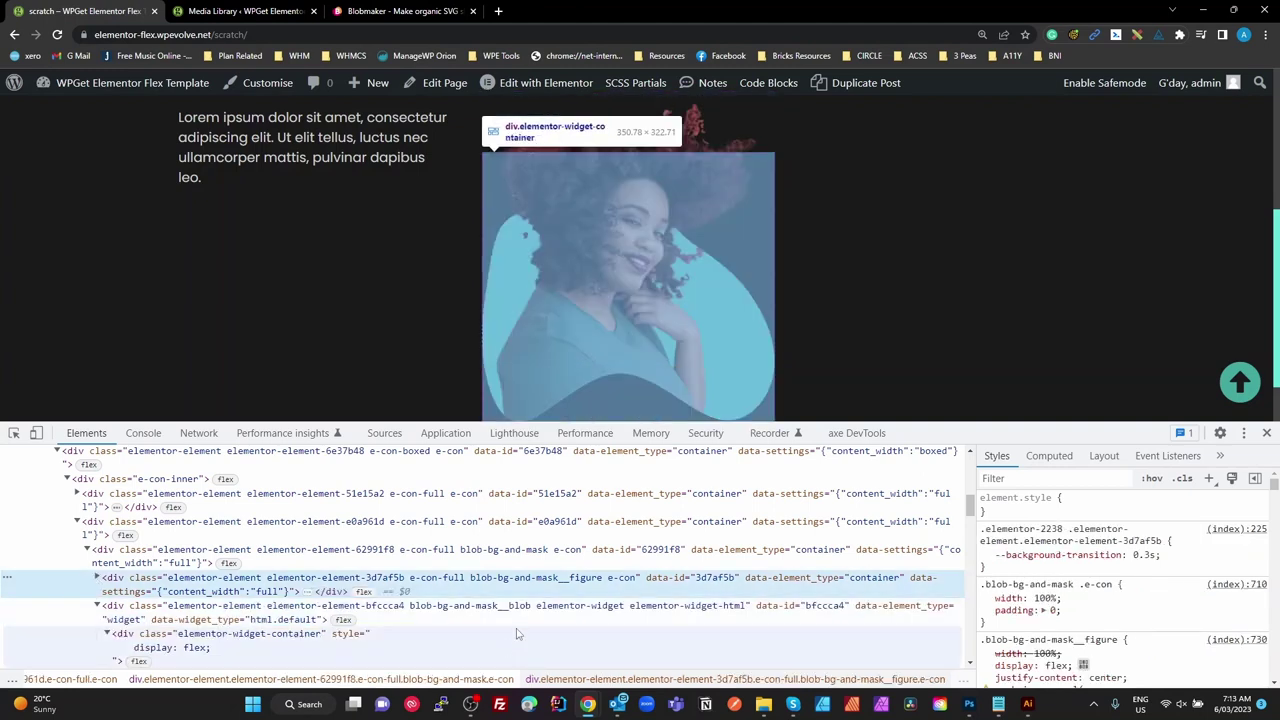
left_click(486, 612)
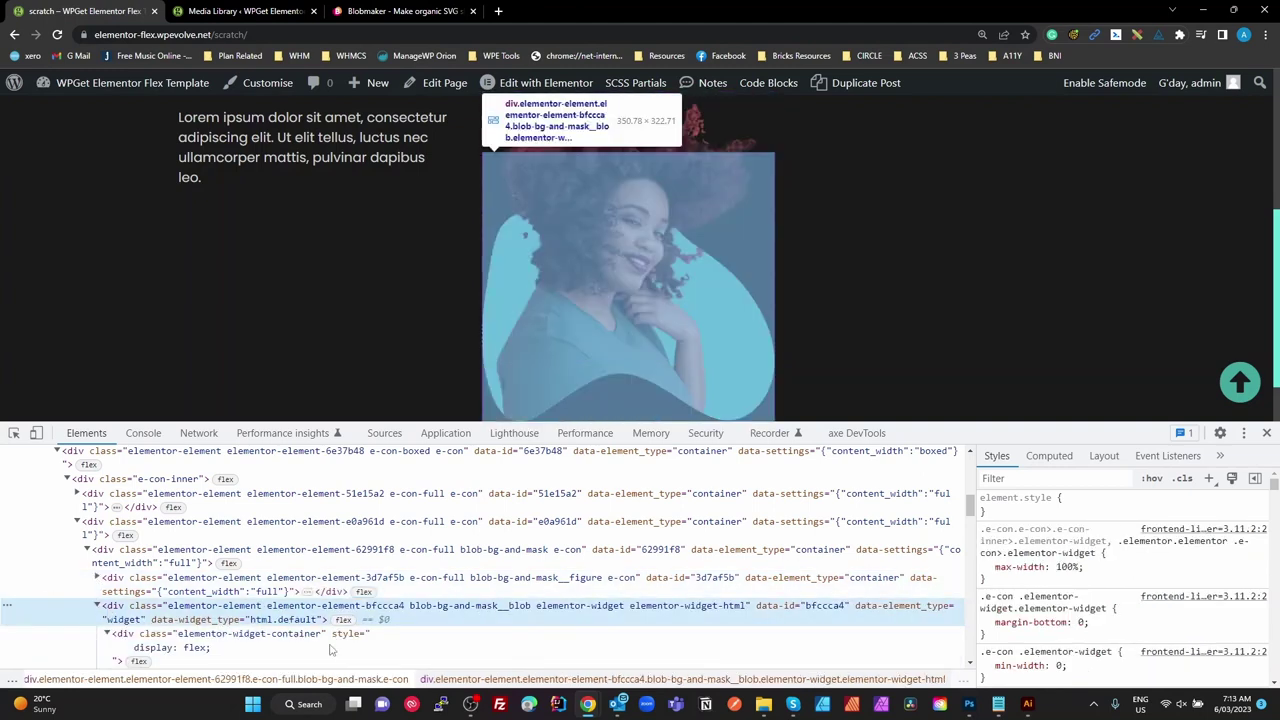
scroll(497, 627, "down", 1)
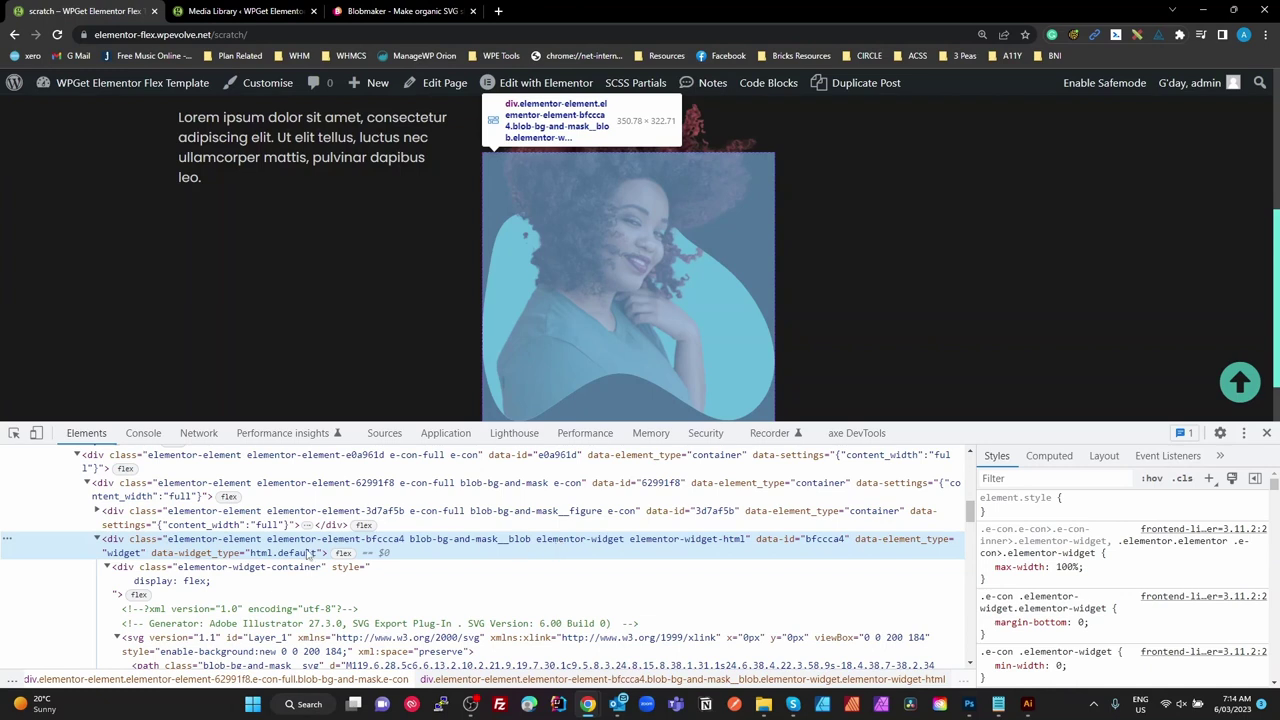
Inspect the blob widget's elementor-widget-container on the rendered page, and compare it with its EL override in the Elementor CSS code.
left_click(270, 568)
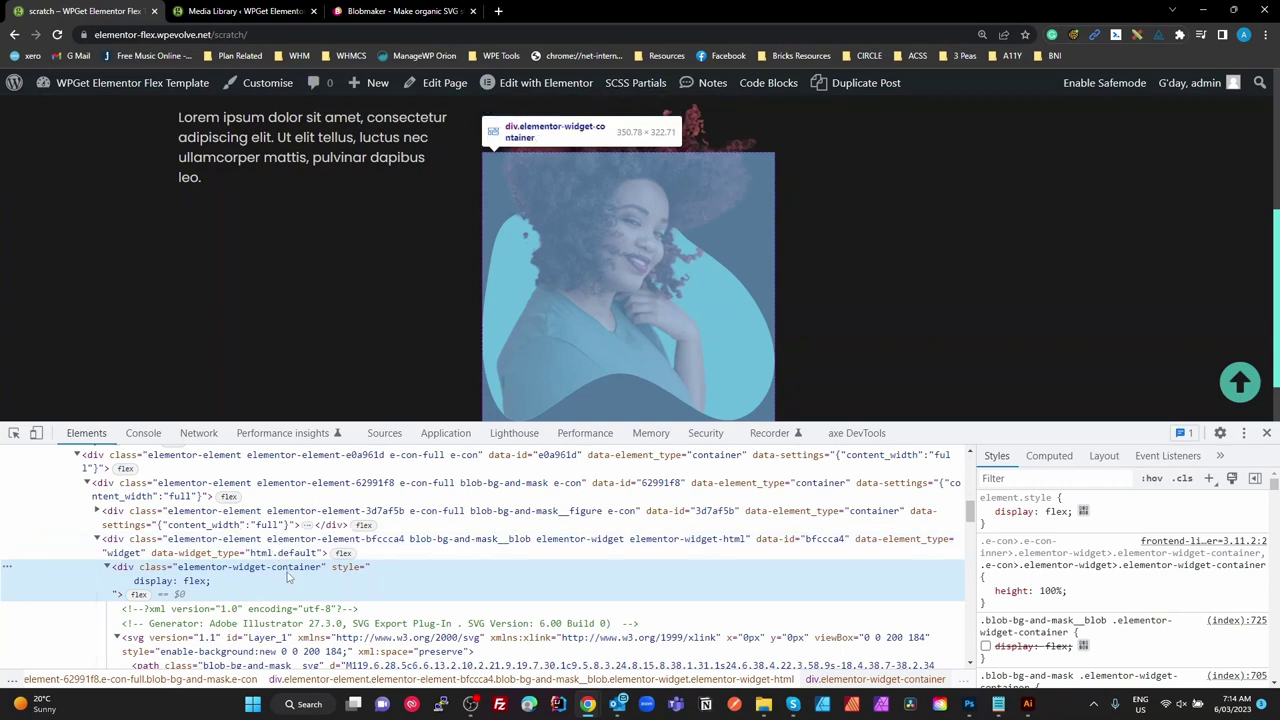
key("alt+Tab")
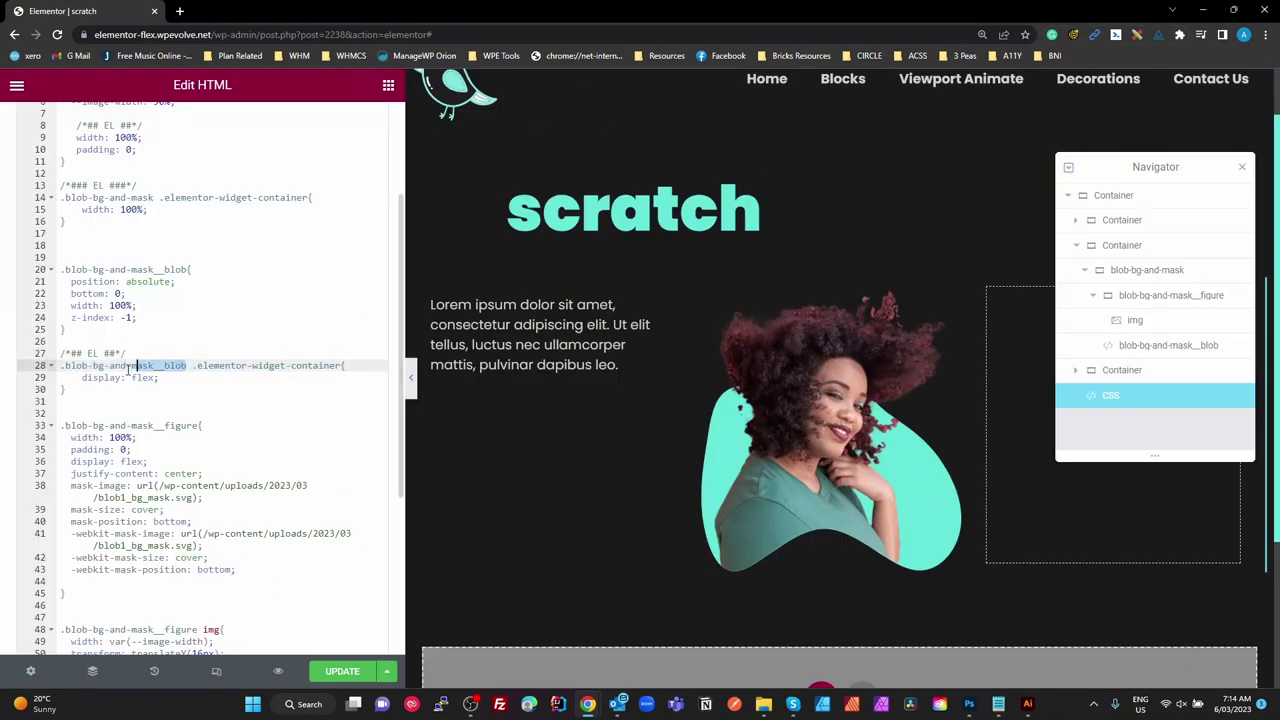
left_click(200, 366)
left_click_drag(342, 366, 190, 376)
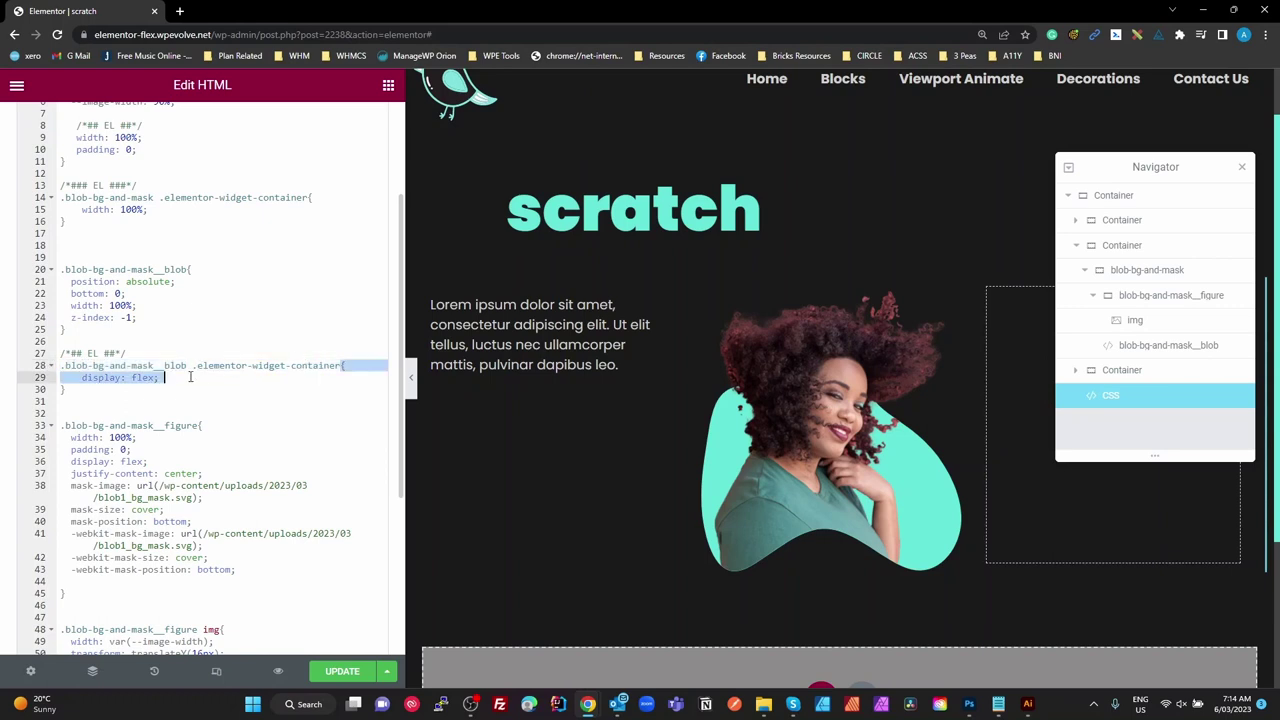
Comment out display: flex in the .blob-bg-and-mask__blob .elementor-widget-container rule to test its effect, and restore the declaration.
left_click(225, 376)
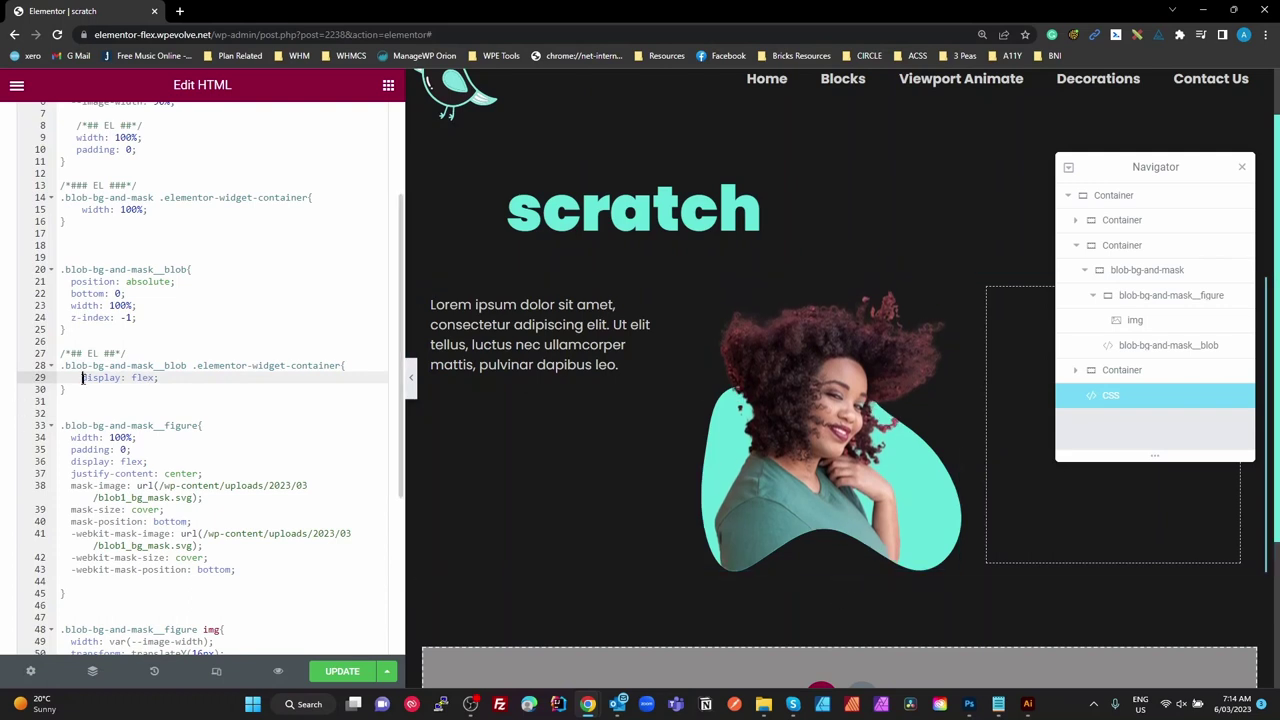
type("/*")
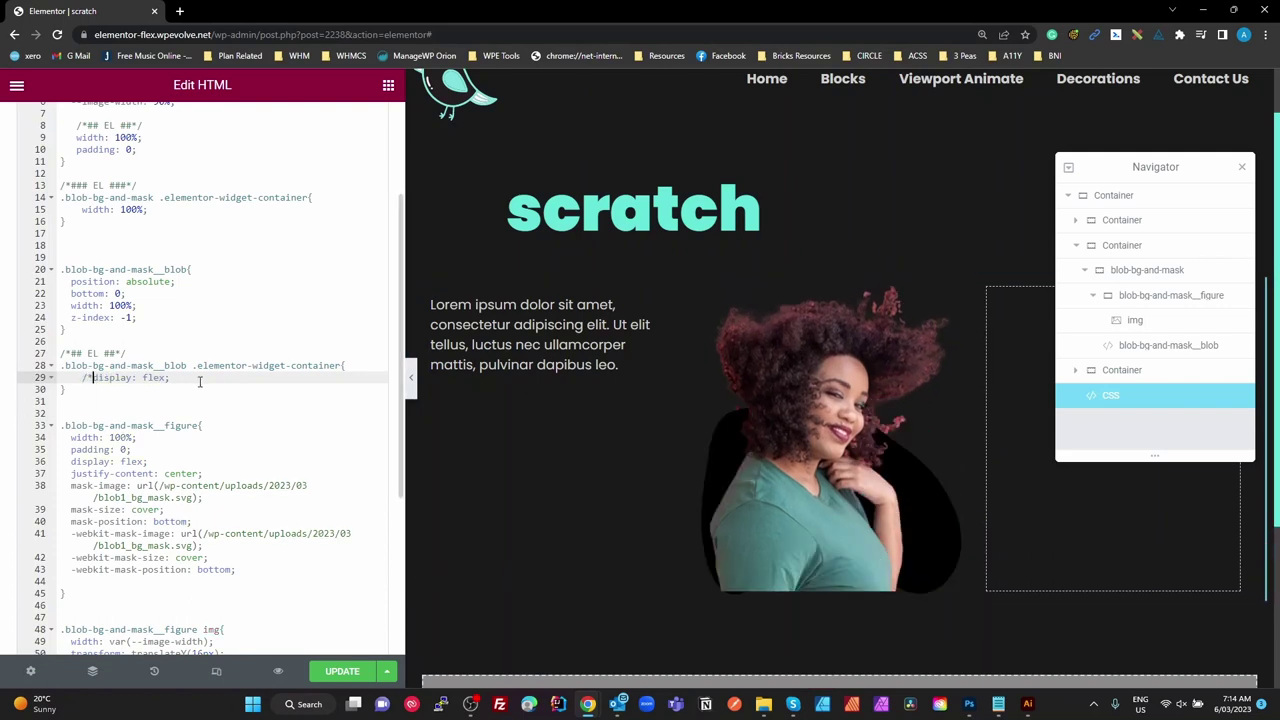
left_click(198, 378)
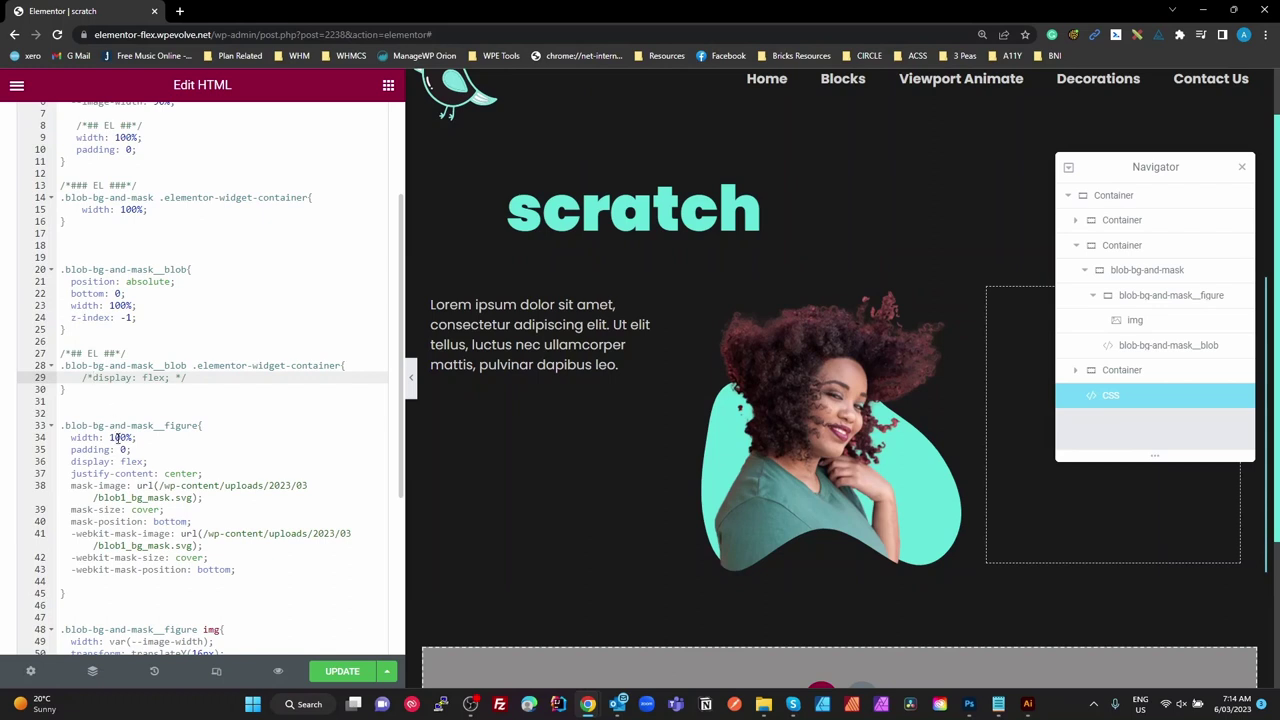
key("BackSpace")
key("BackSpace")
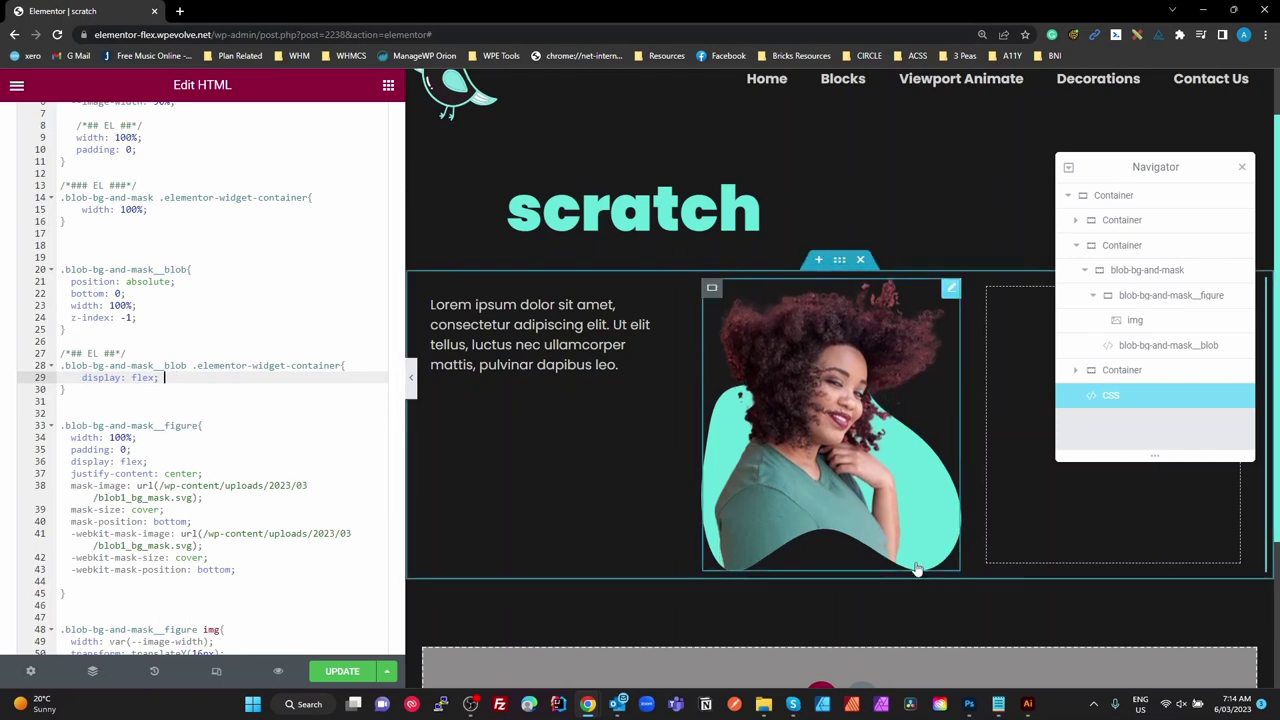
Examine the .blob-bg-and-mask__figure rule, including its mask-image declaration, and the image rules below it.
scroll(137, 466, "down", 2)
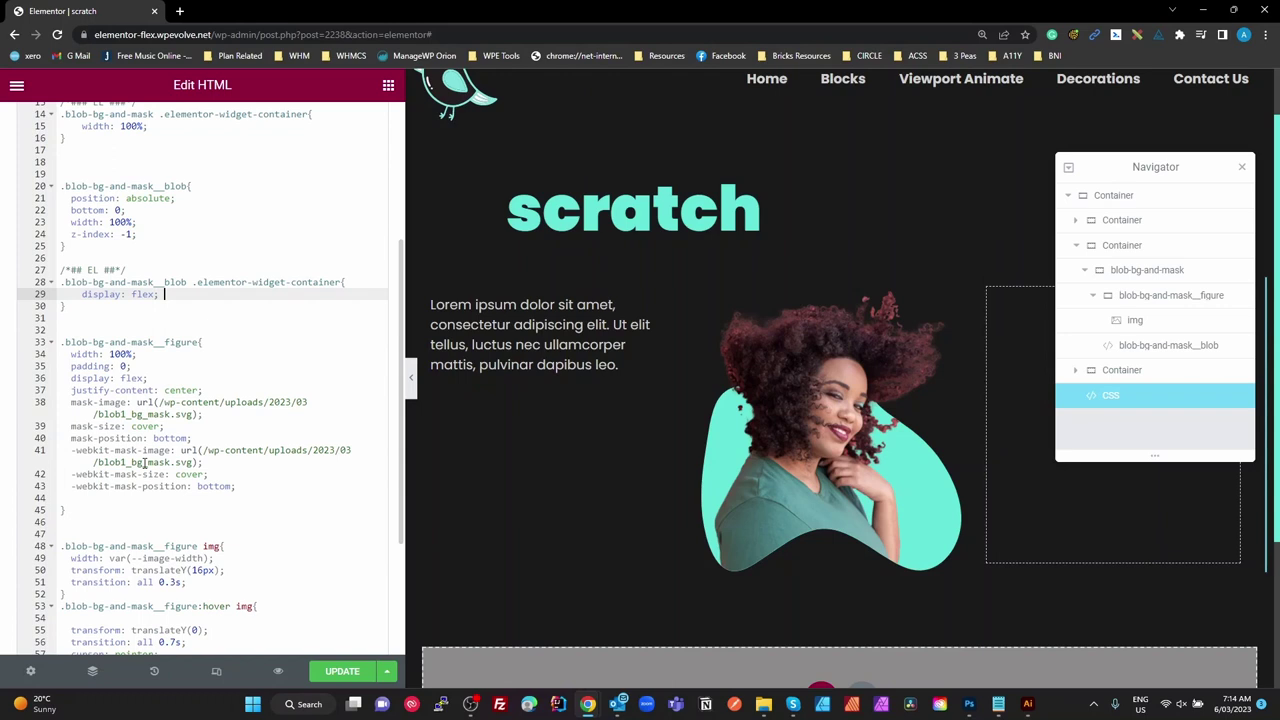
left_click(164, 404)
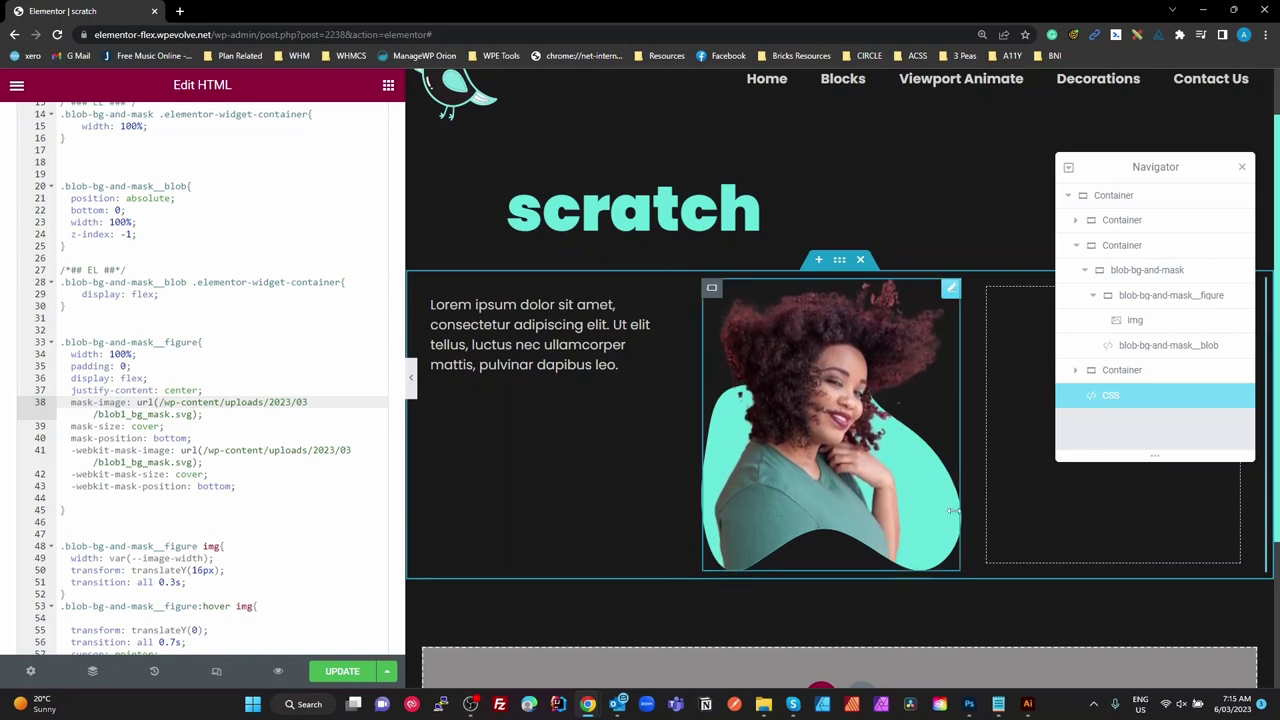
left_click(240, 497)
scroll(155, 515, "down", 2)
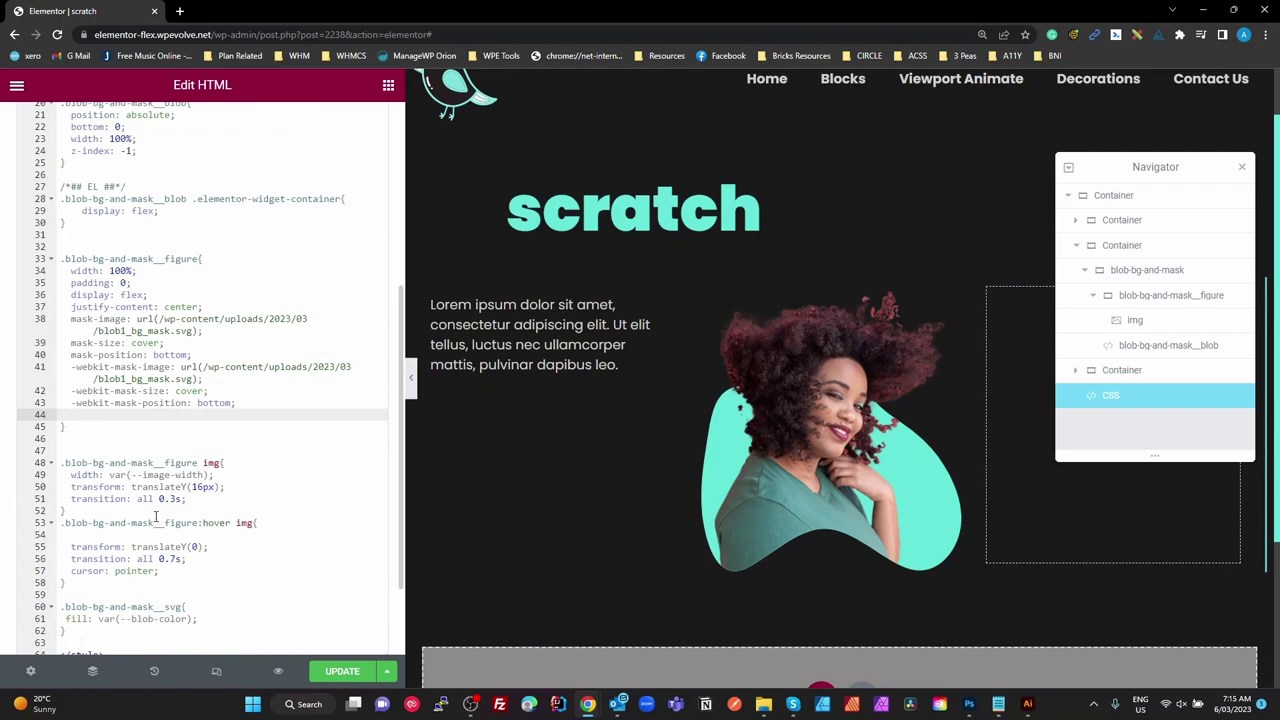
scroll(155, 517, "down", 3)
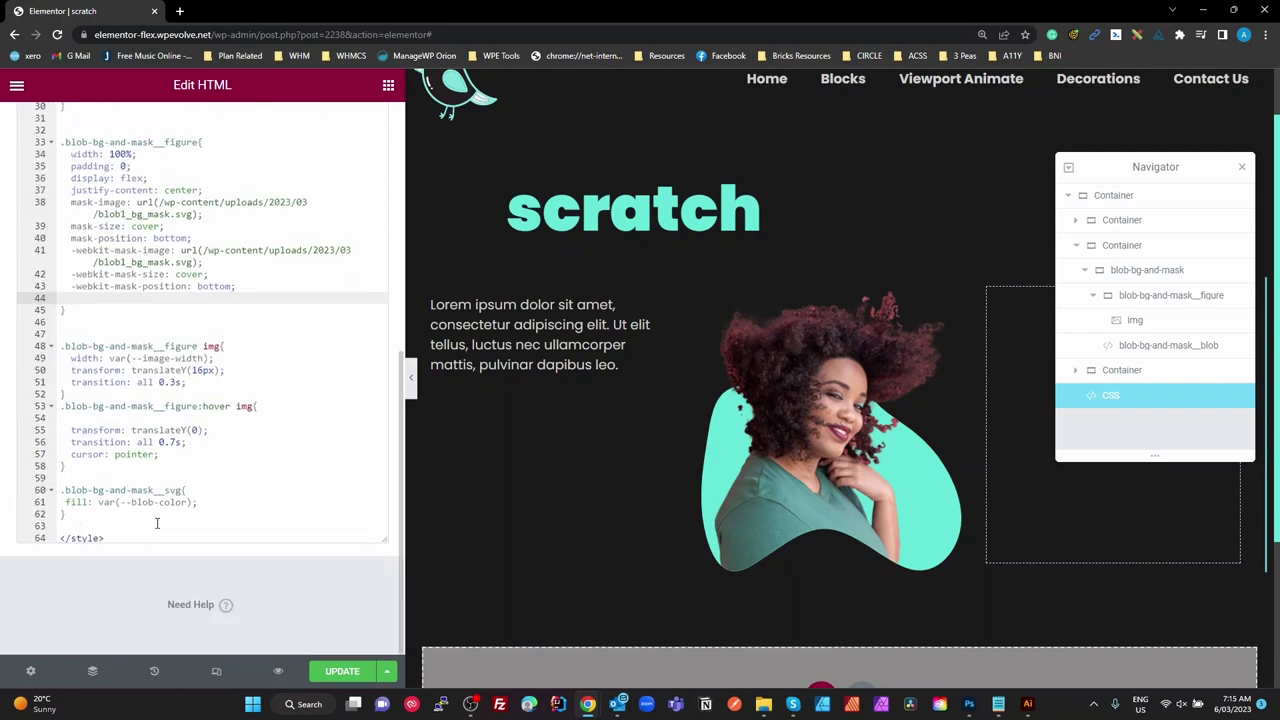
scroll(157, 522, "up", 2)
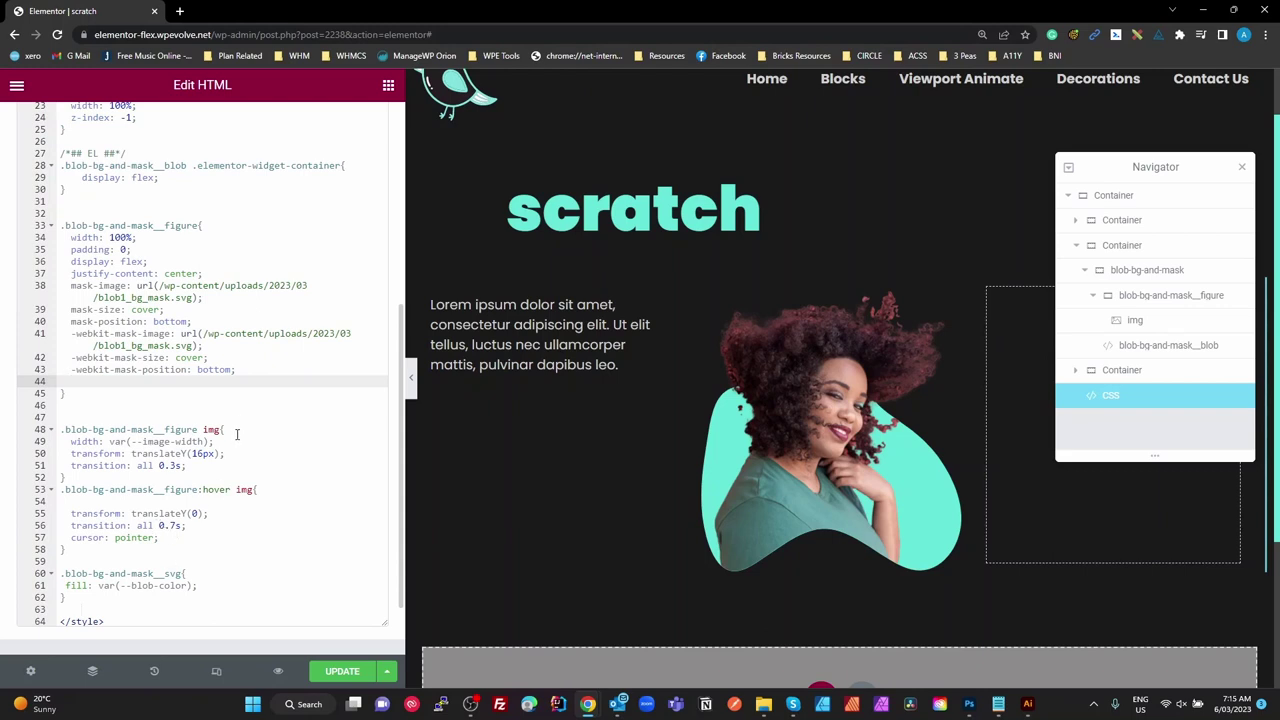
scroll(238, 430, "up", 4)
left_click(221, 382)
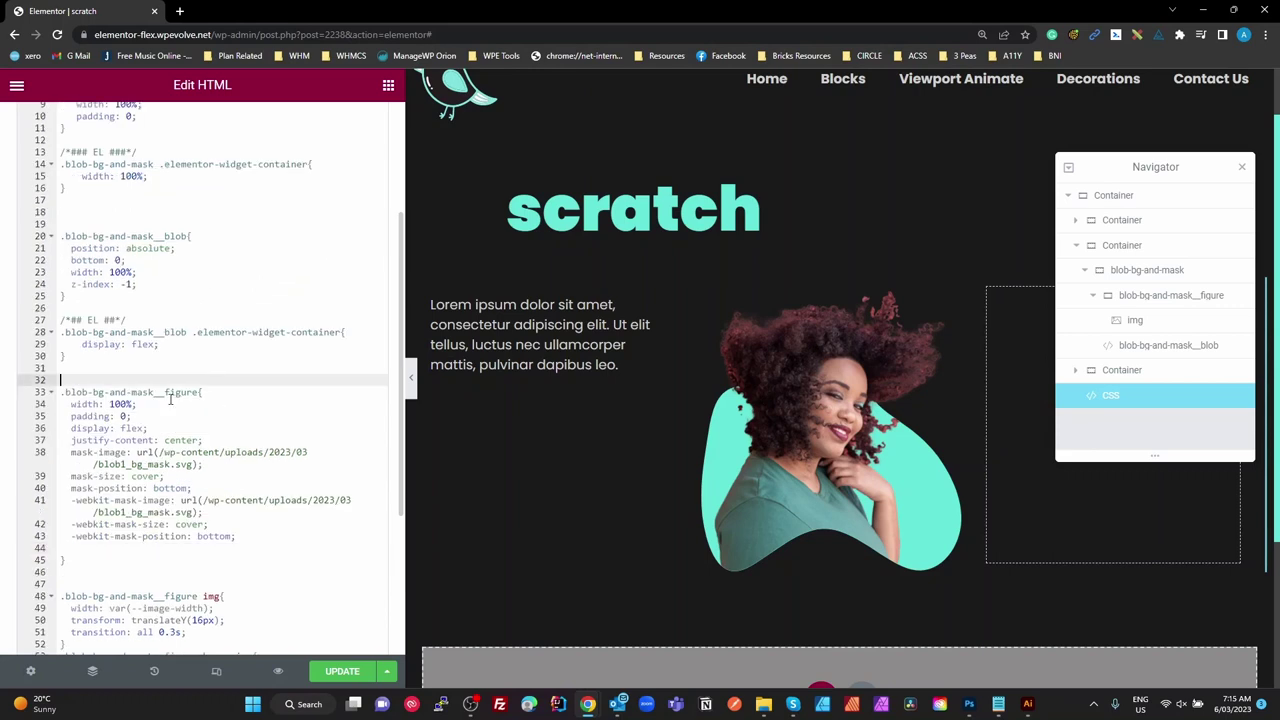
left_click(188, 393)
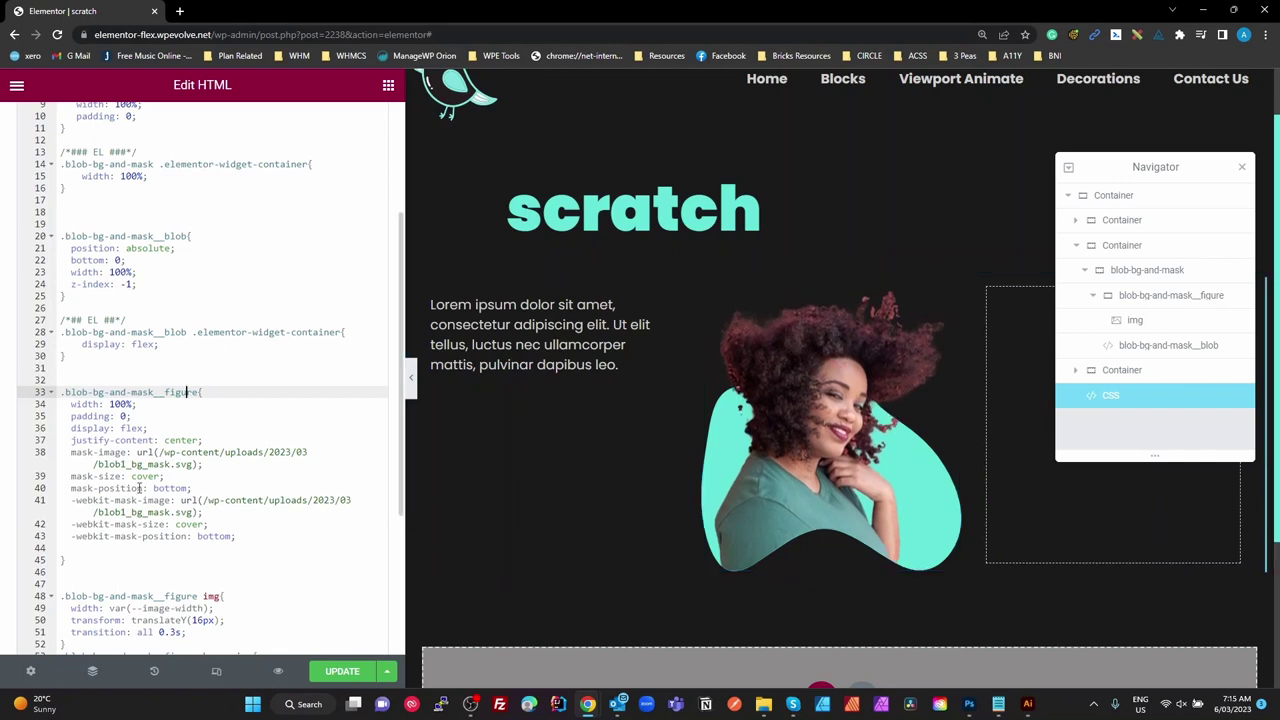
double_click(112, 452)
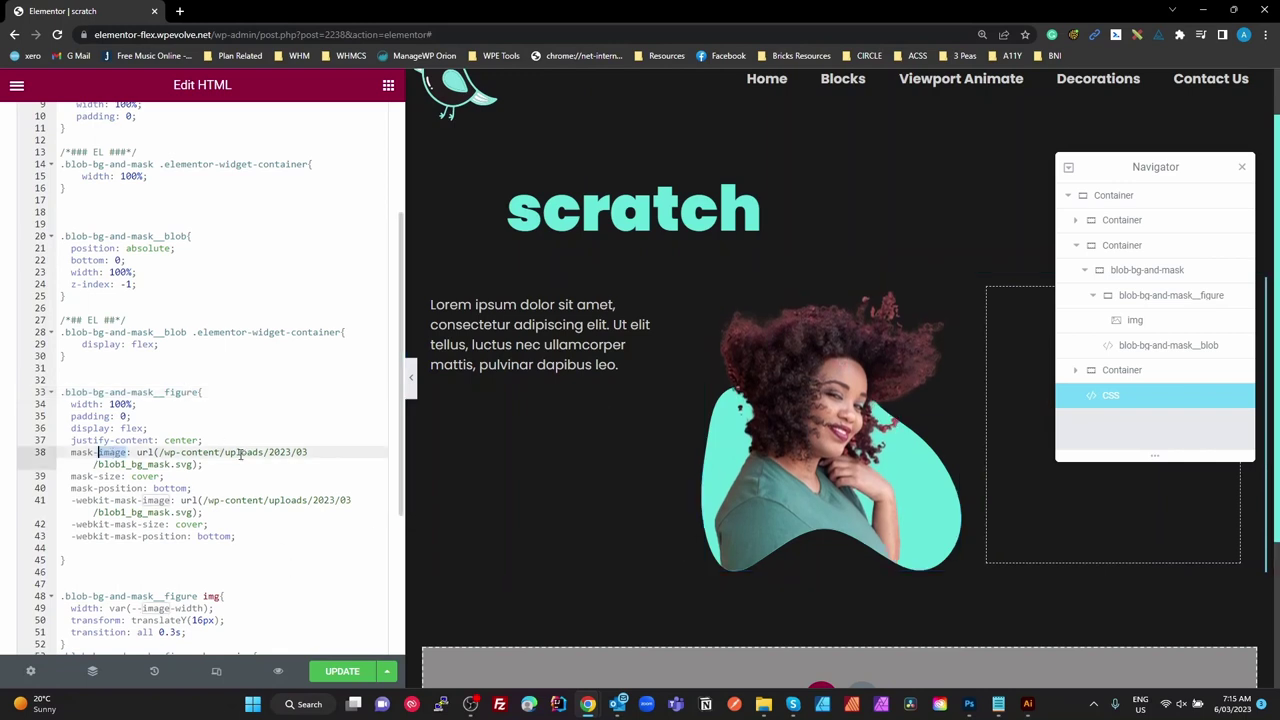
Switch to Illustrator to view the blob1_bg_mask.svg artwork, and return to the Elementor editor.
key("alt+Tab")
key("alt+Tab")
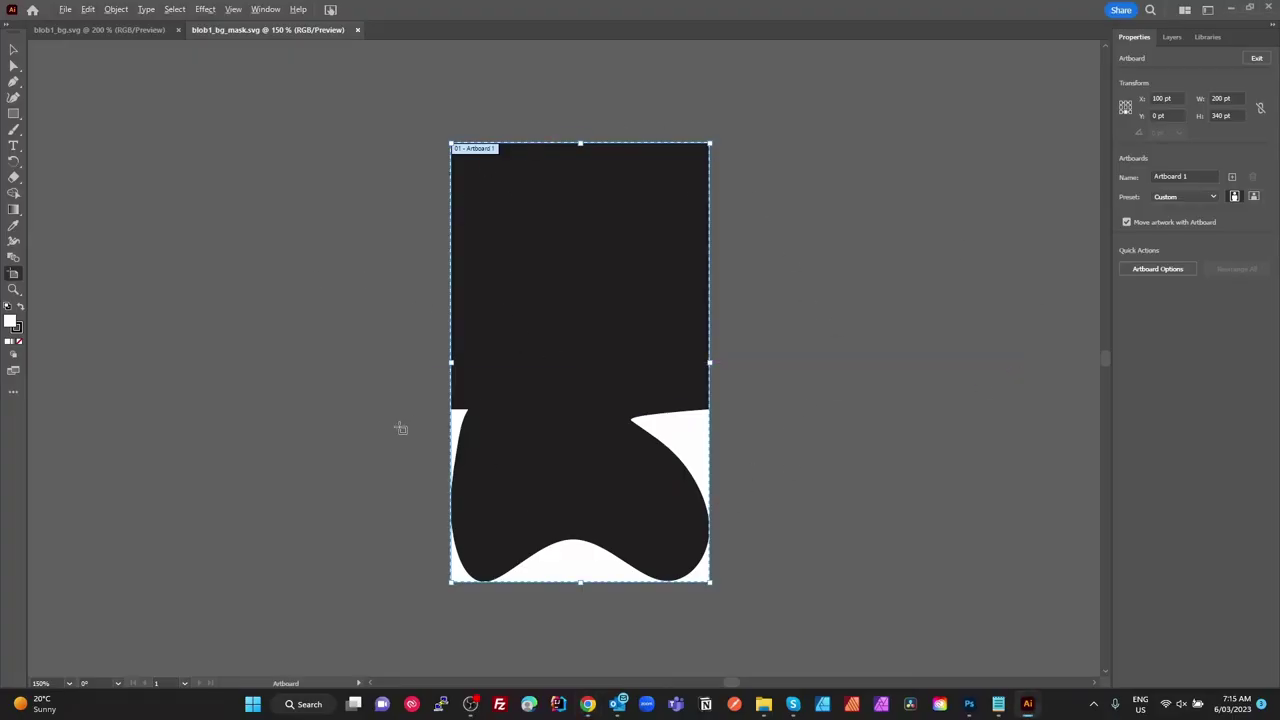
key("alt+Tab")
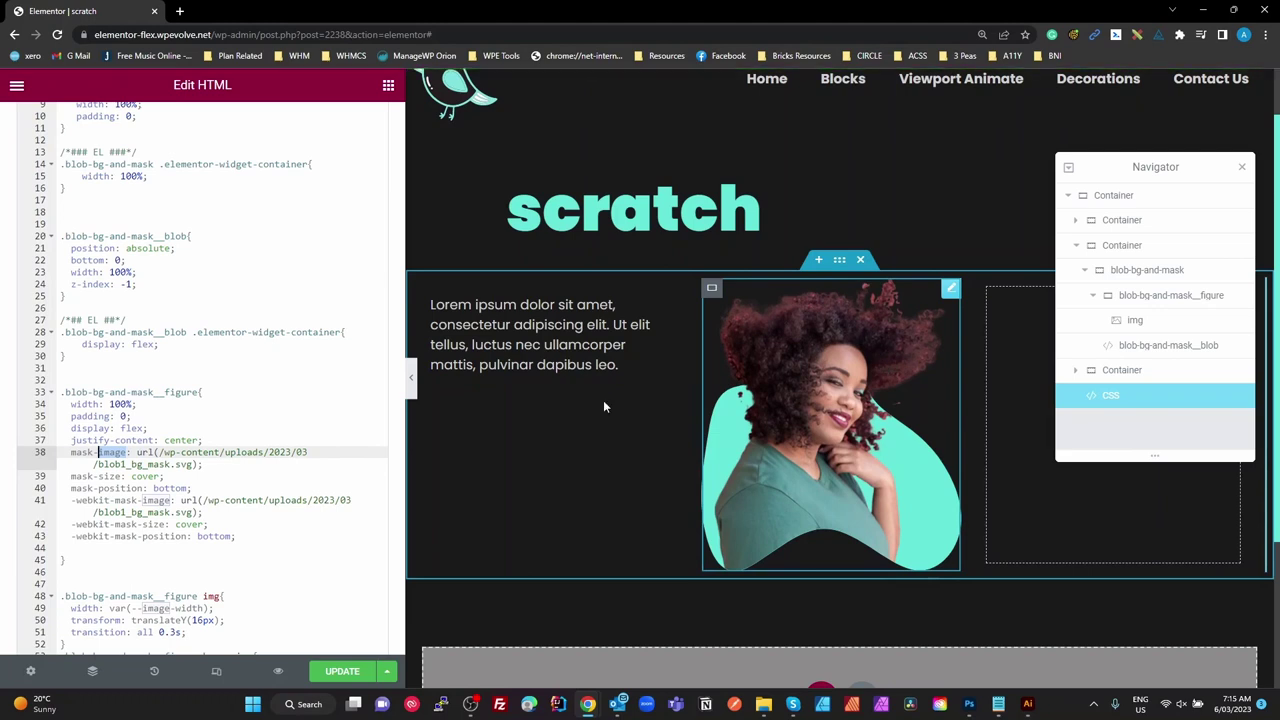
Examine the -webkit-mask-size, -webkit-mask-position and justify-content declarations in the .blob-bg-and-mask__figure rule.
left_click(221, 546)
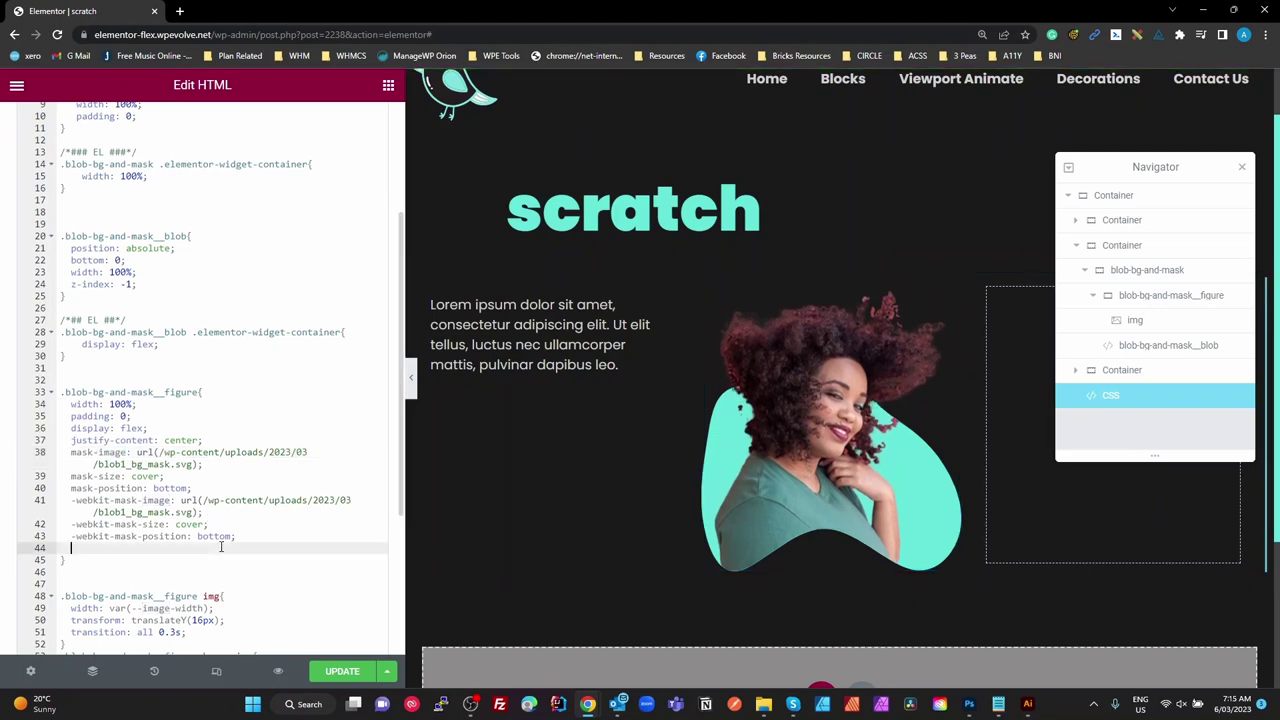
double_click(189, 525)
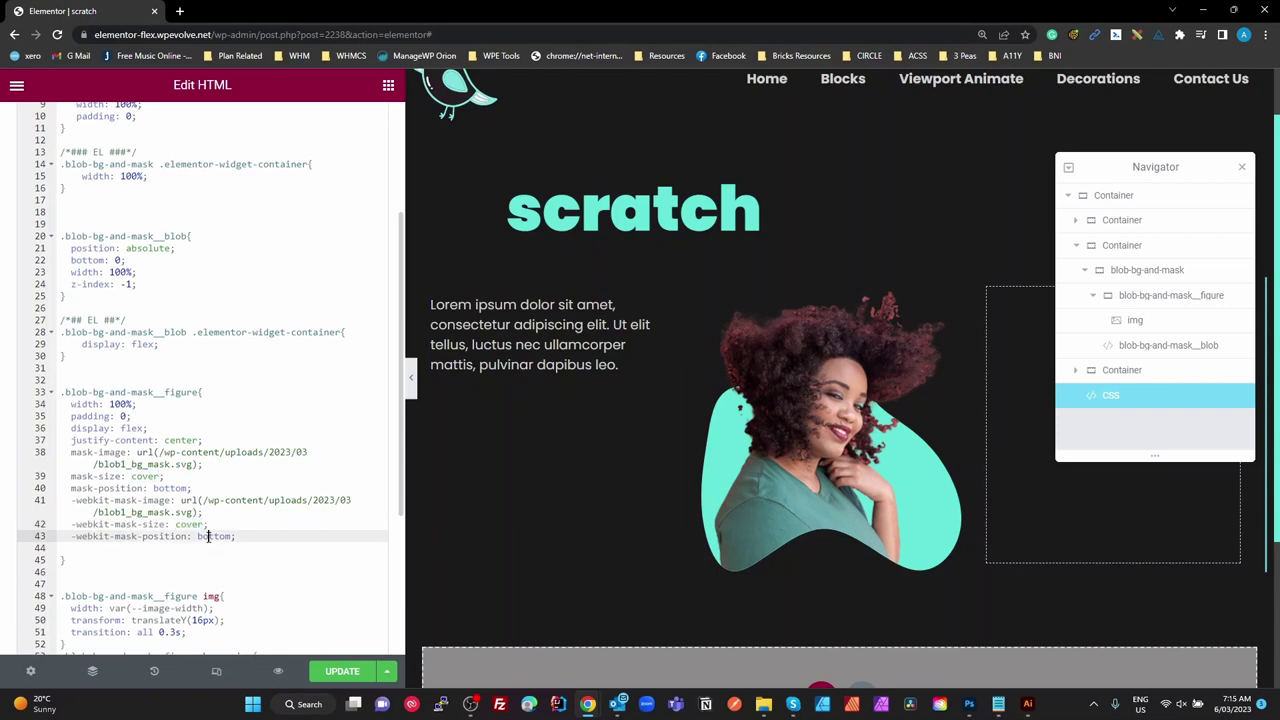
double_click(213, 536)
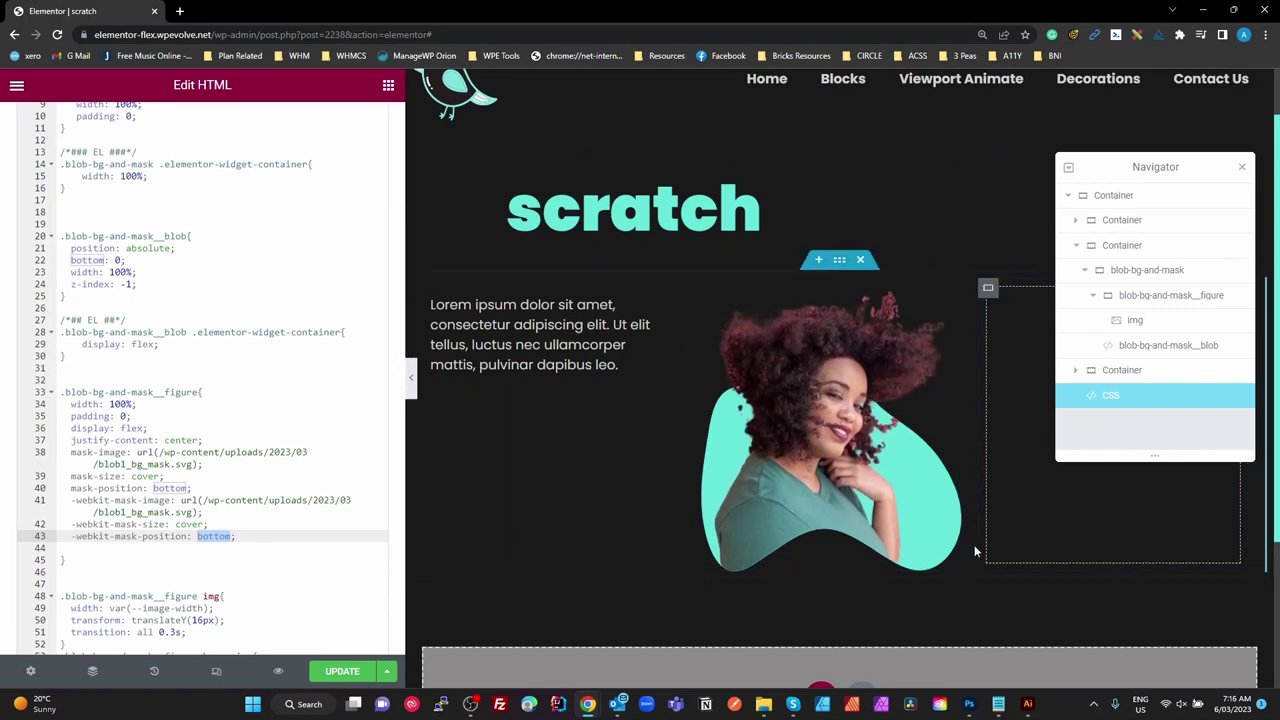
key("super+w")
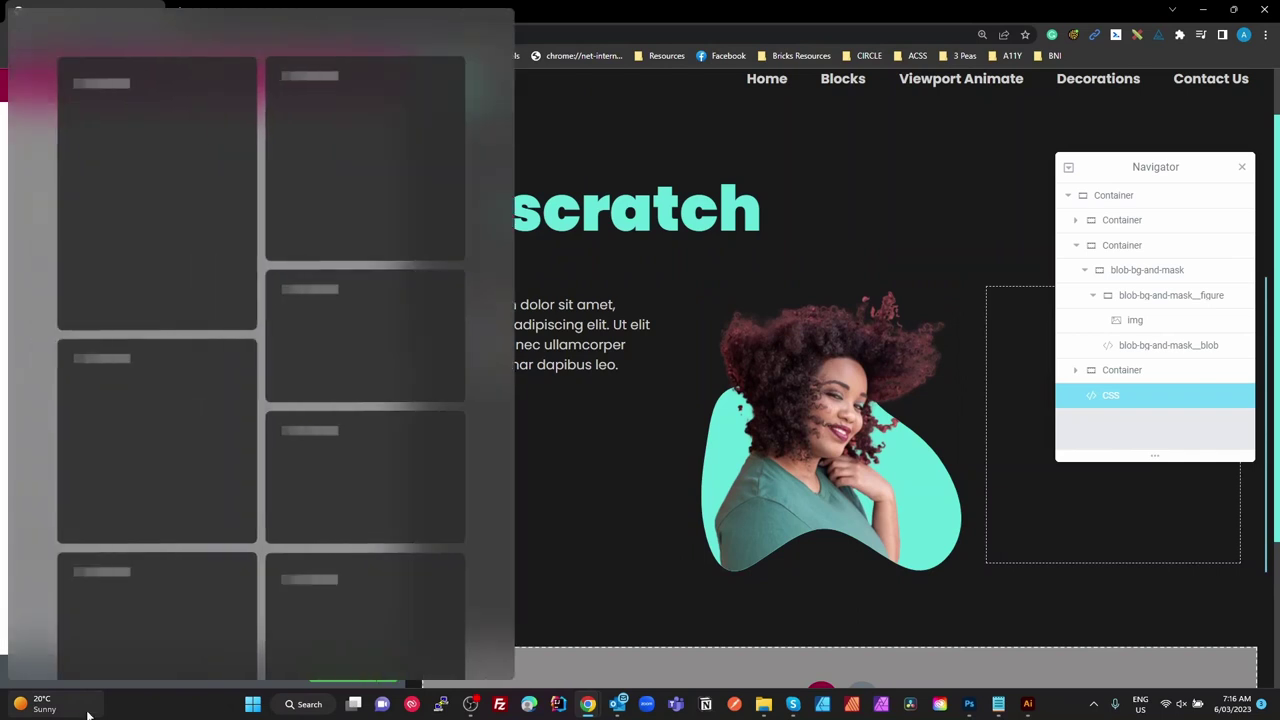
left_click(528, 548)
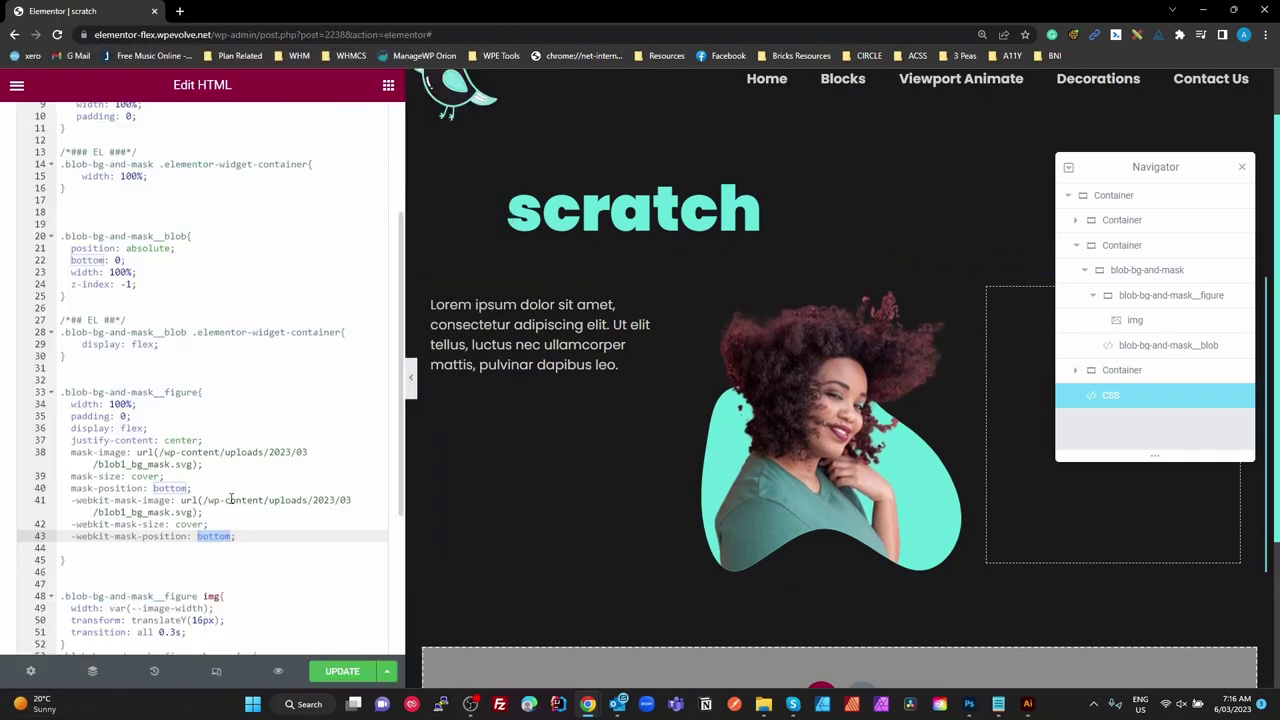
left_click(177, 440)
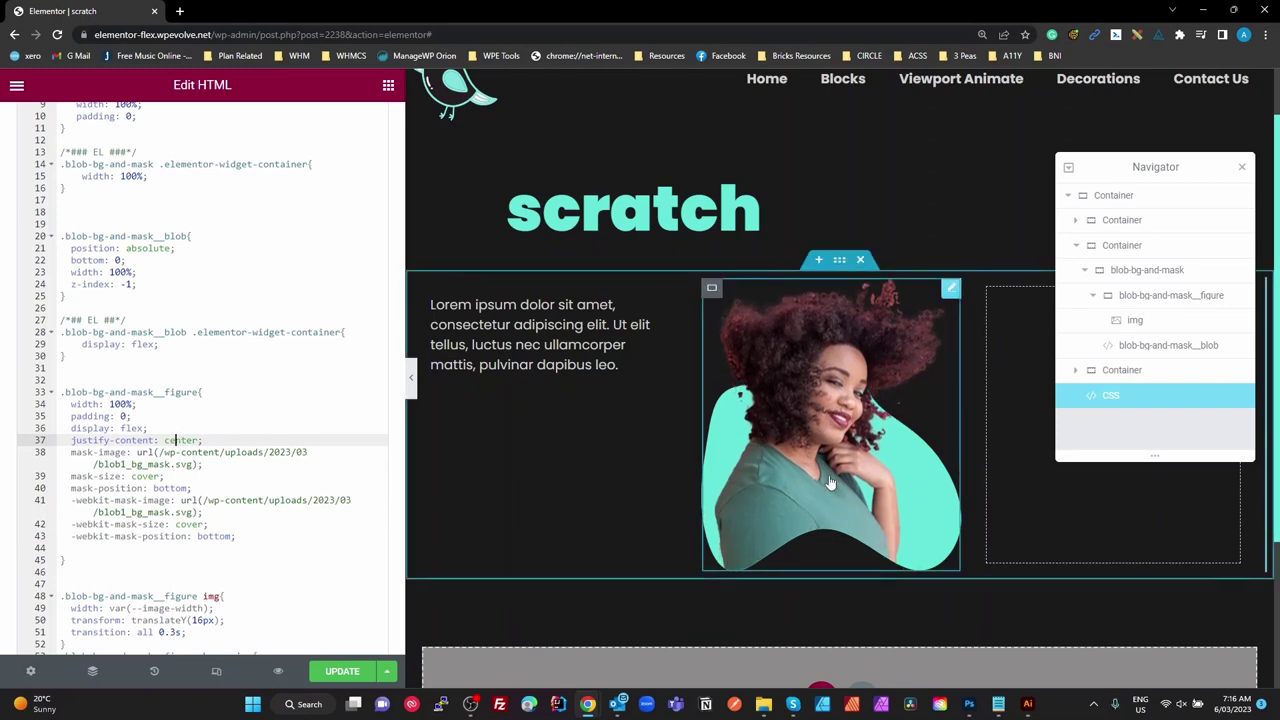
Try 70% and 90% for the --image-width variable in the .blob-bg-and-mask rule, and set it to 100%.
scroll(145, 320, "up", 5)
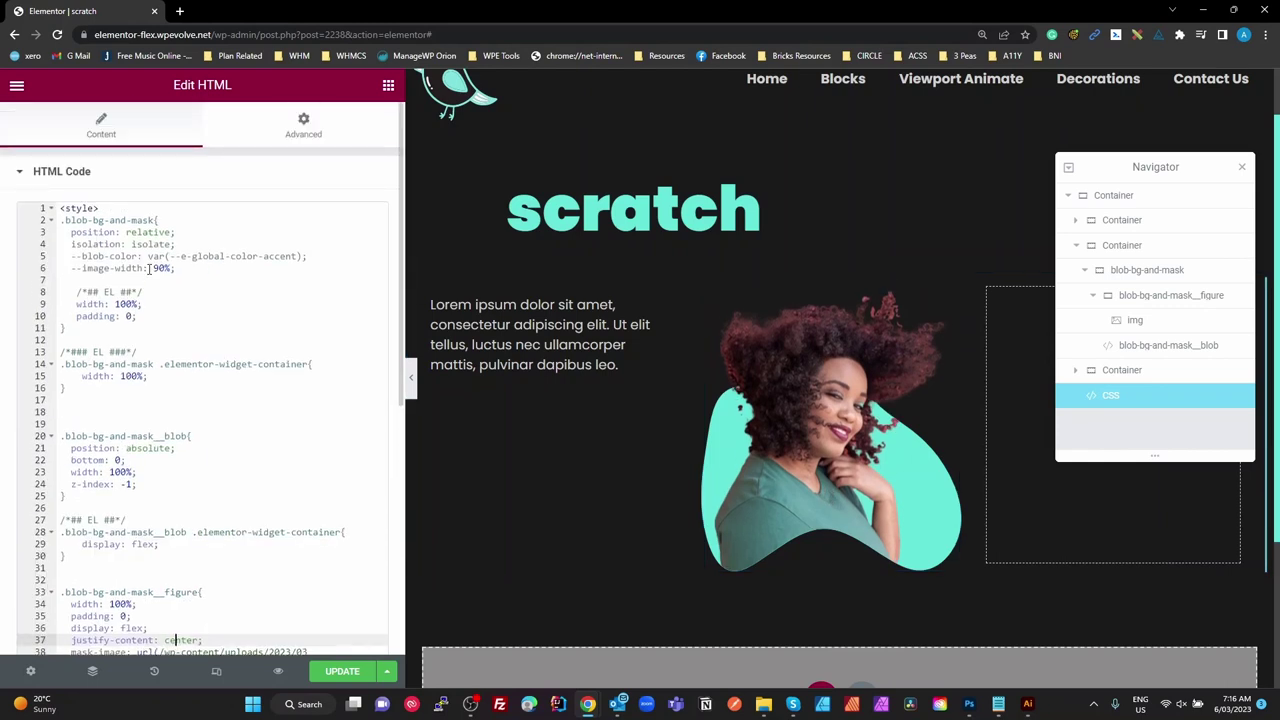
left_click(154, 268)
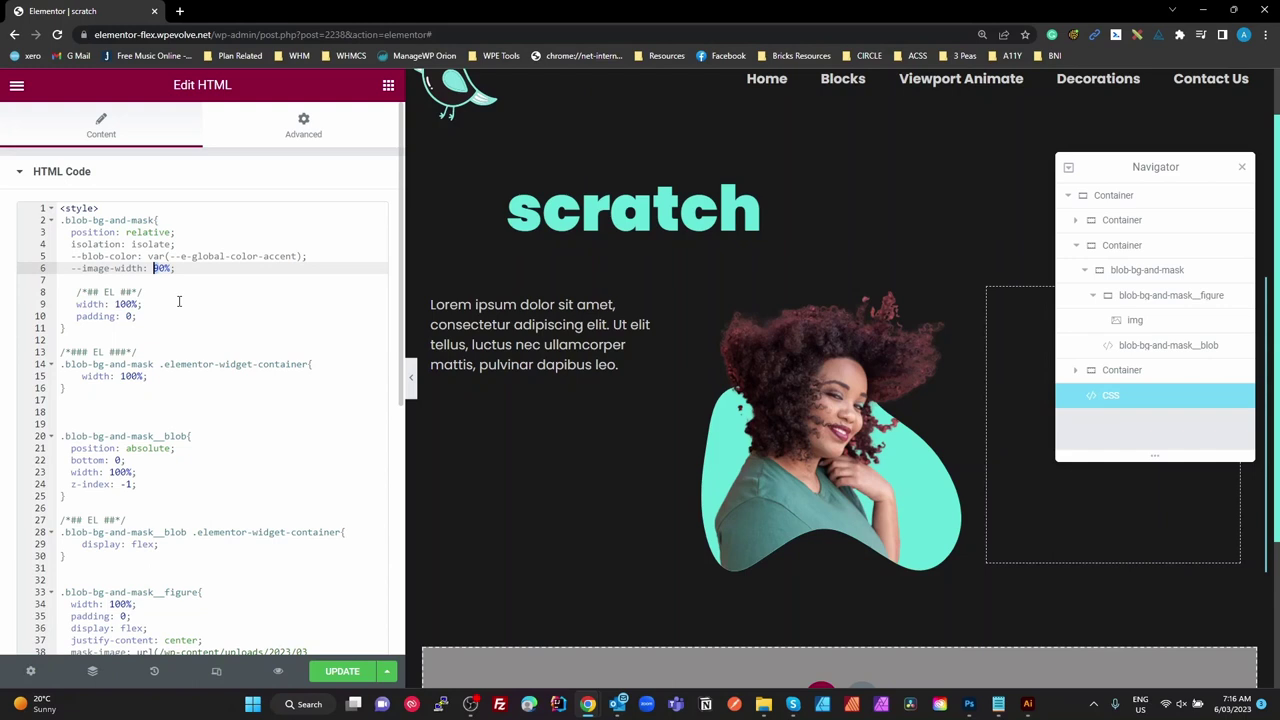
key("Delete")
type("7")
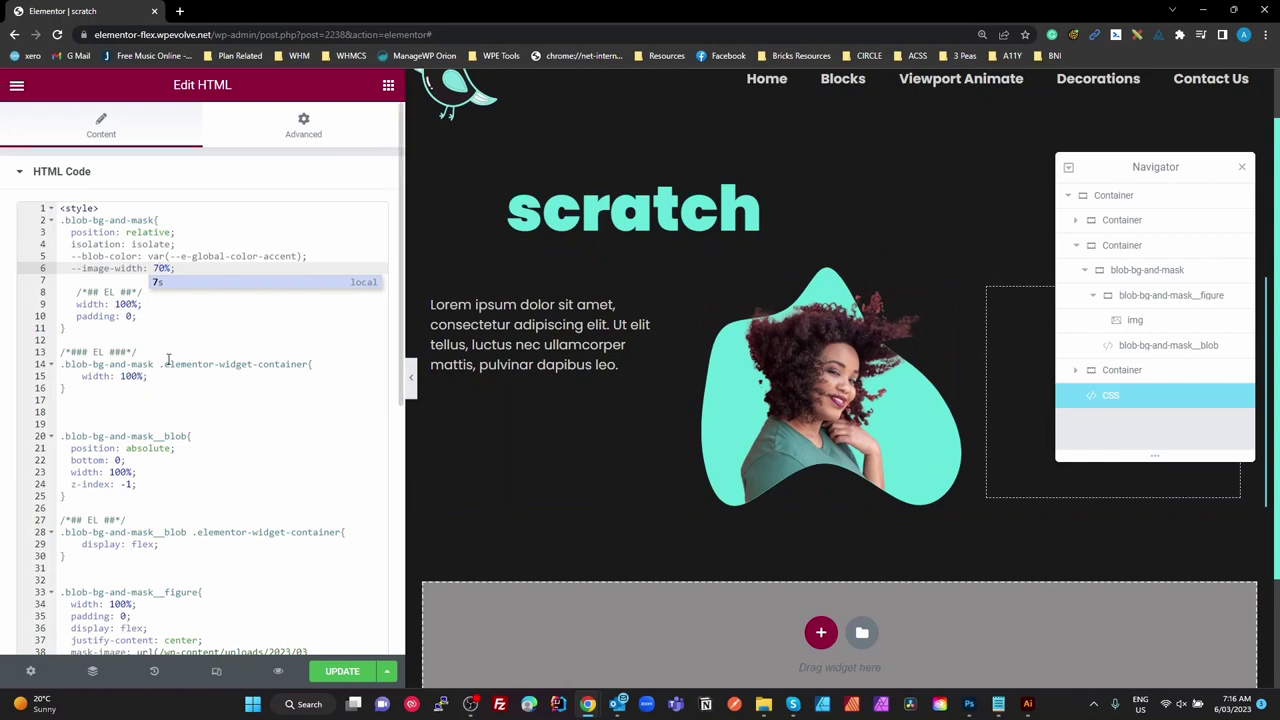
key("BackSpace")
type("9")
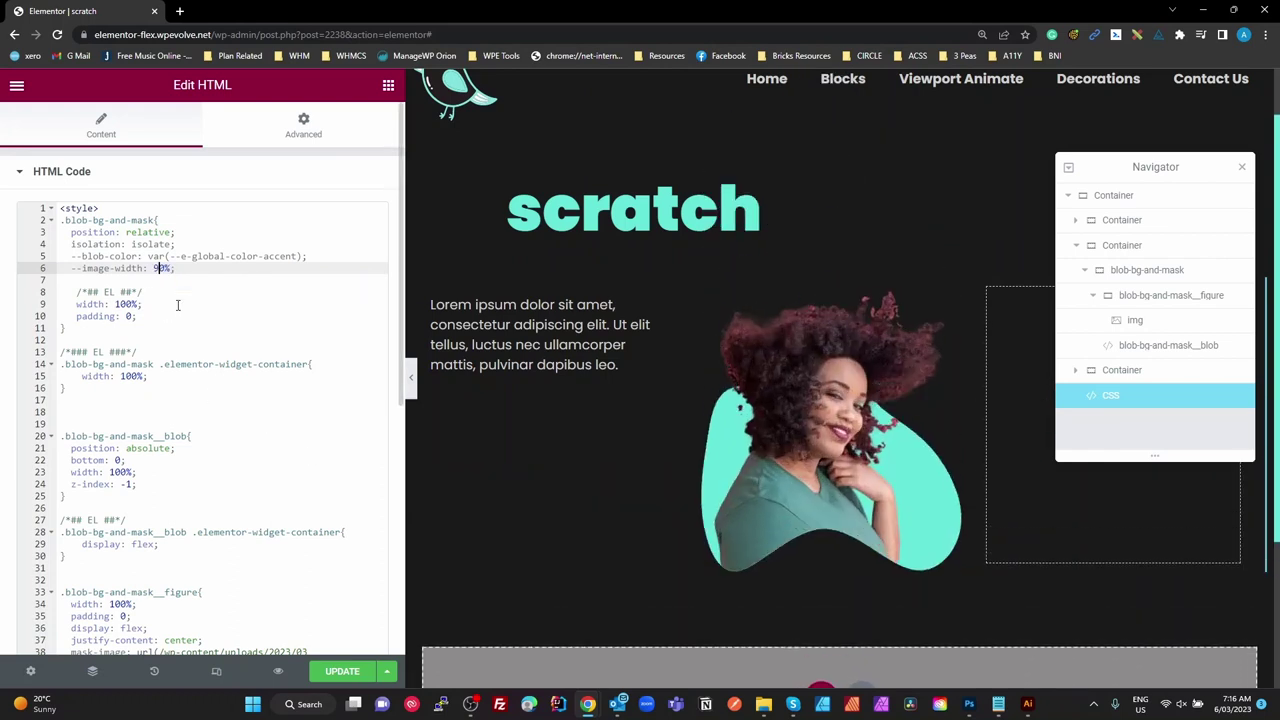
type("100")
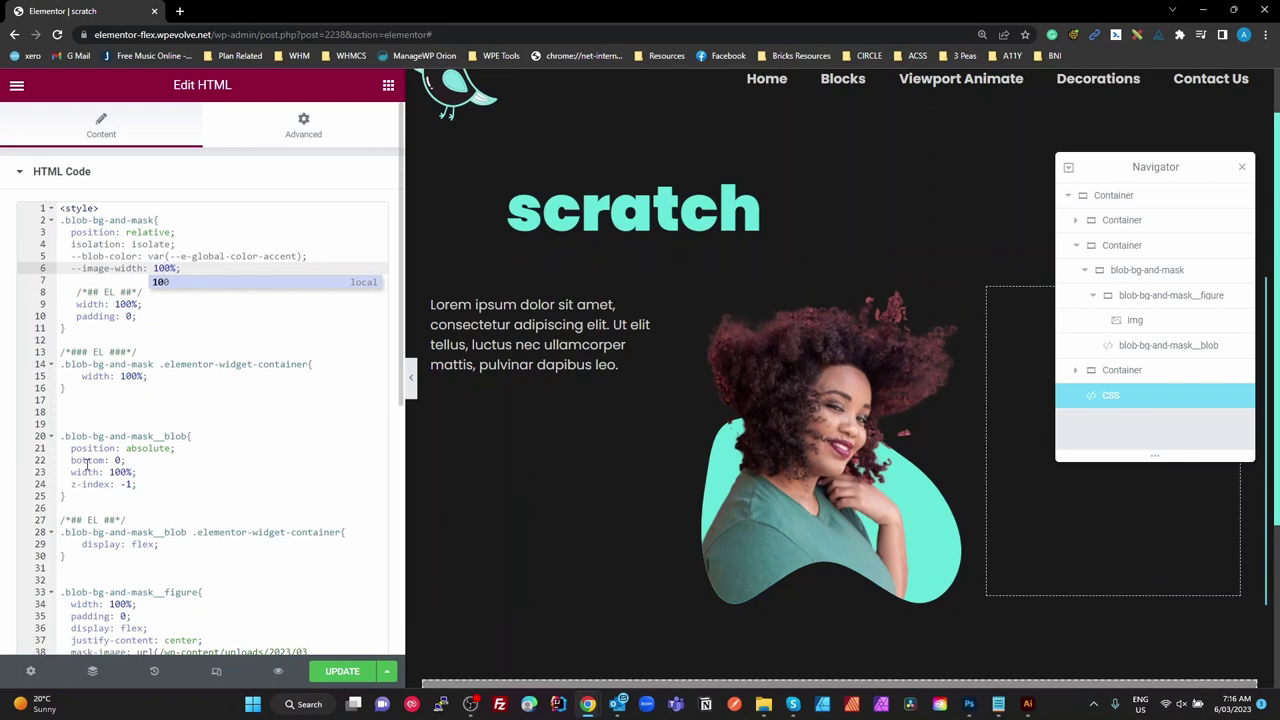
Review the .blob-bg-and-mask__figure selector and its mask declarations against the full-width image in the preview.
scroll(180, 540, "down", 10)
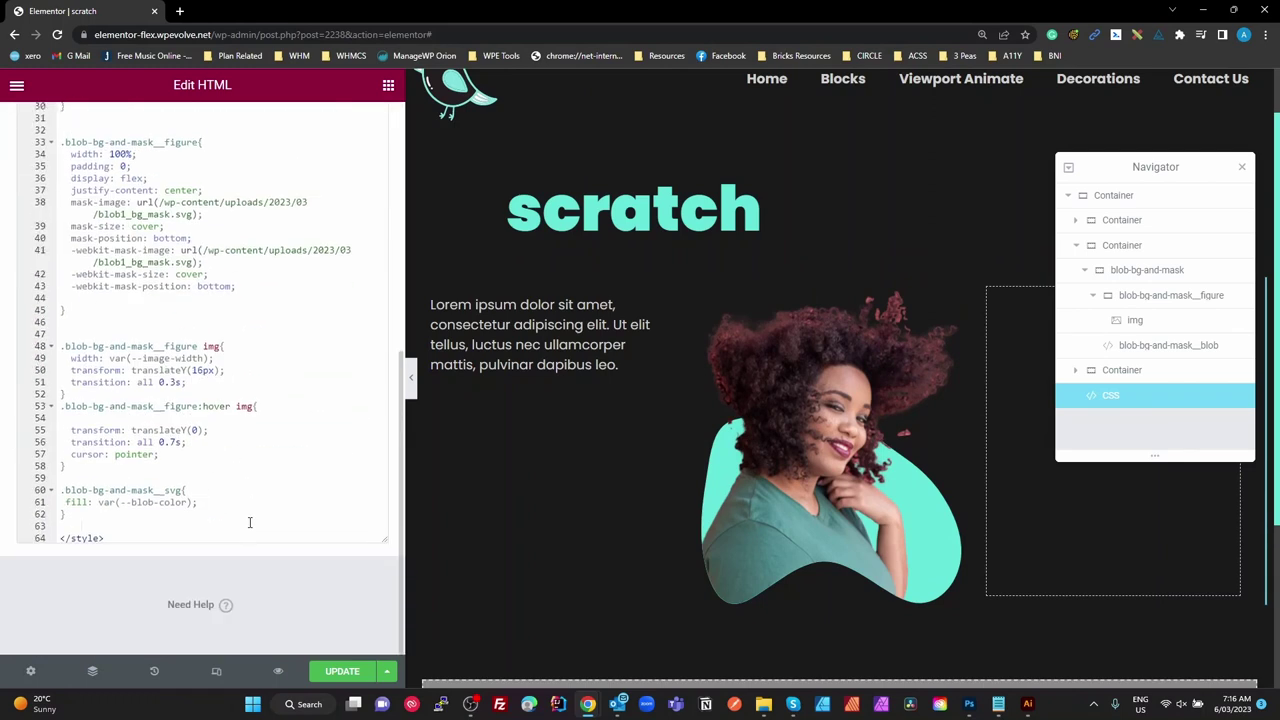
scroll(250, 513, "up", 2)
left_click(238, 360)
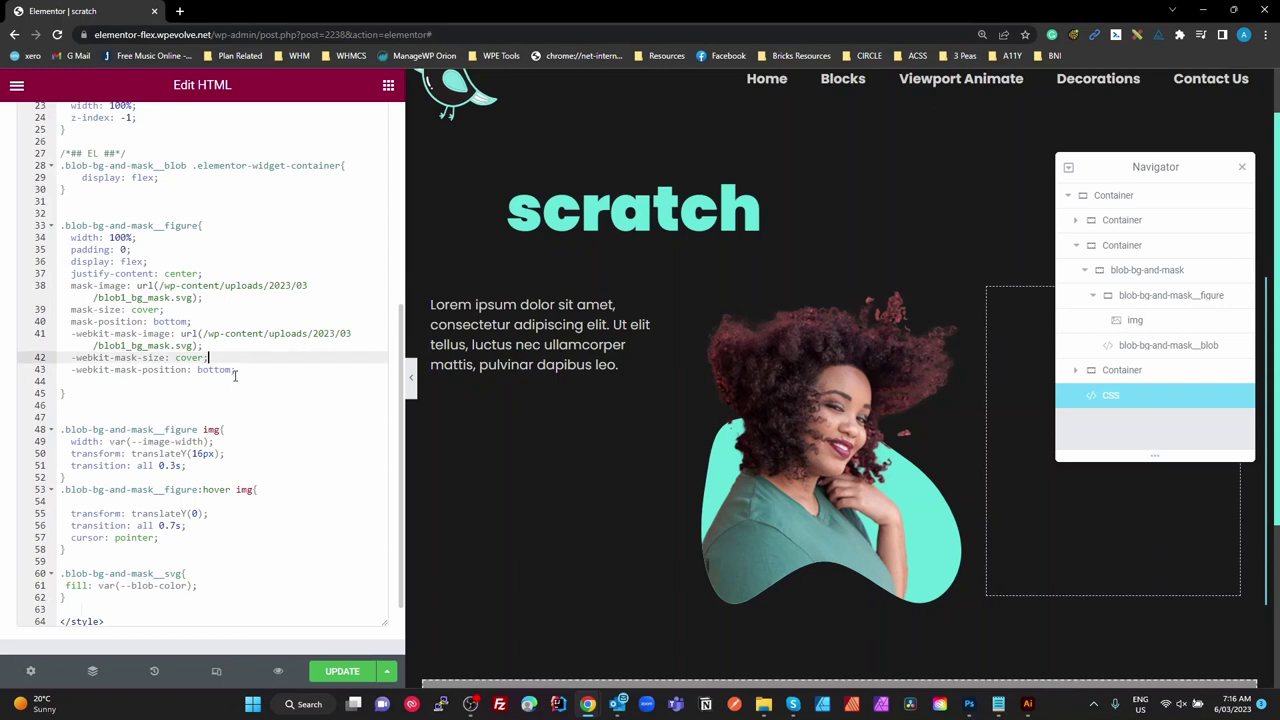
scroll(235, 375, "up", 2)
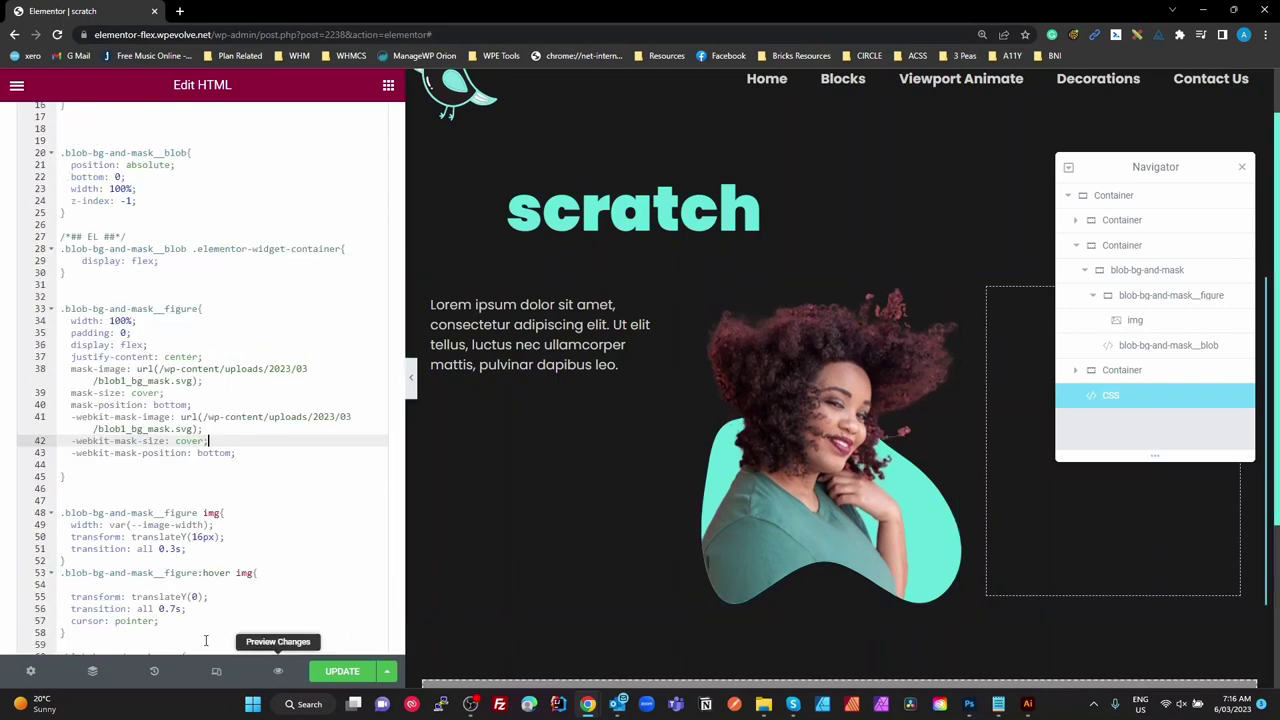
double_click(177, 308)
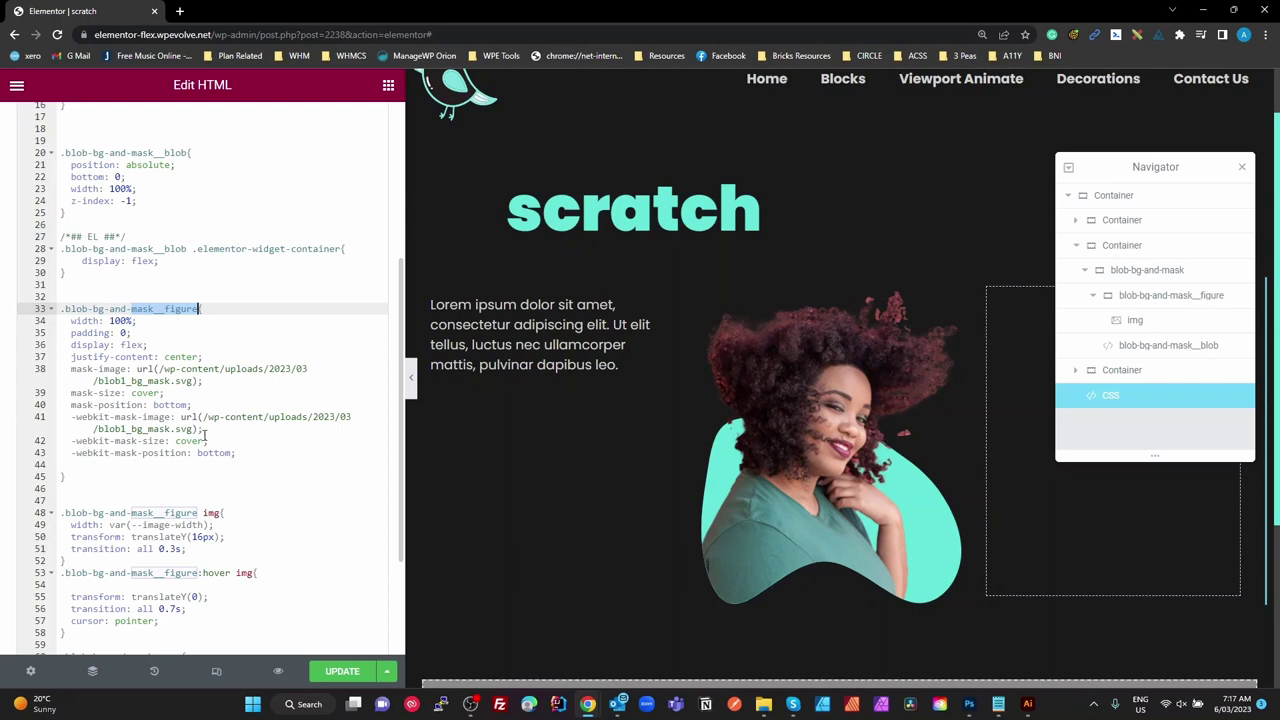
Examine the .blob-bg-and-mask__figure img rule and its width declaration using the --image-width variable.
scroll(220, 478, "down", 3)
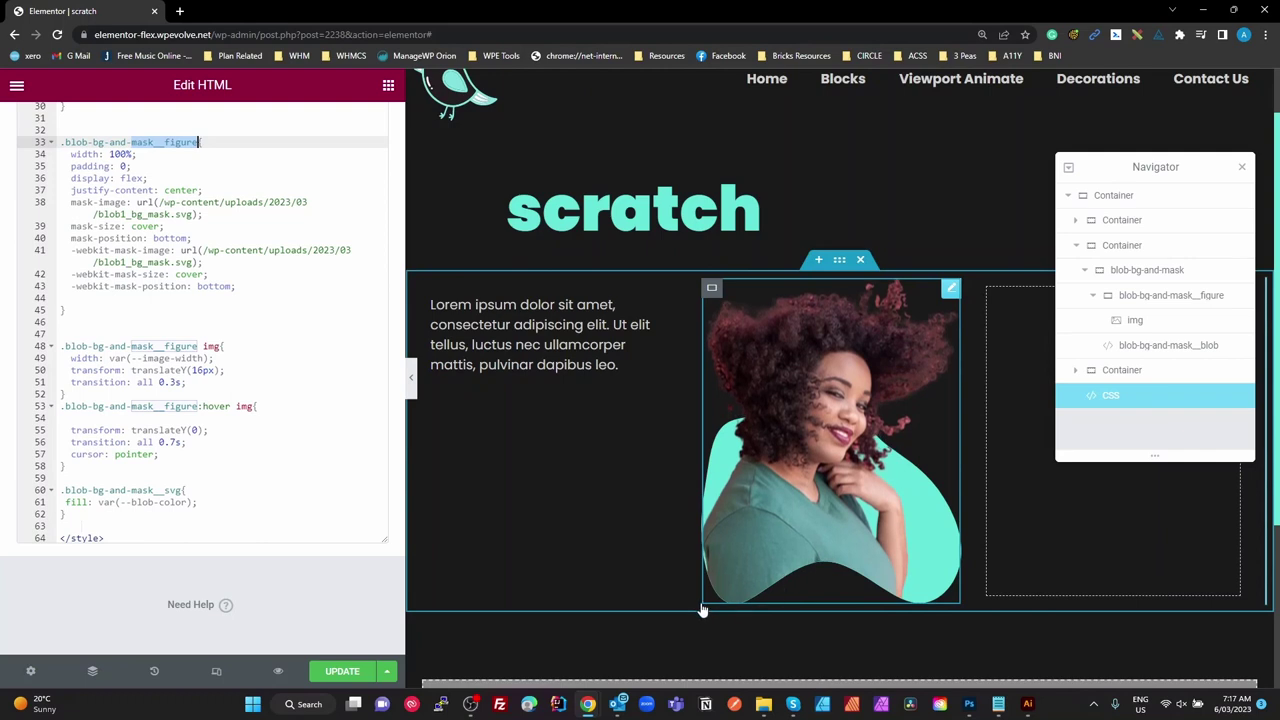
left_click(228, 370)
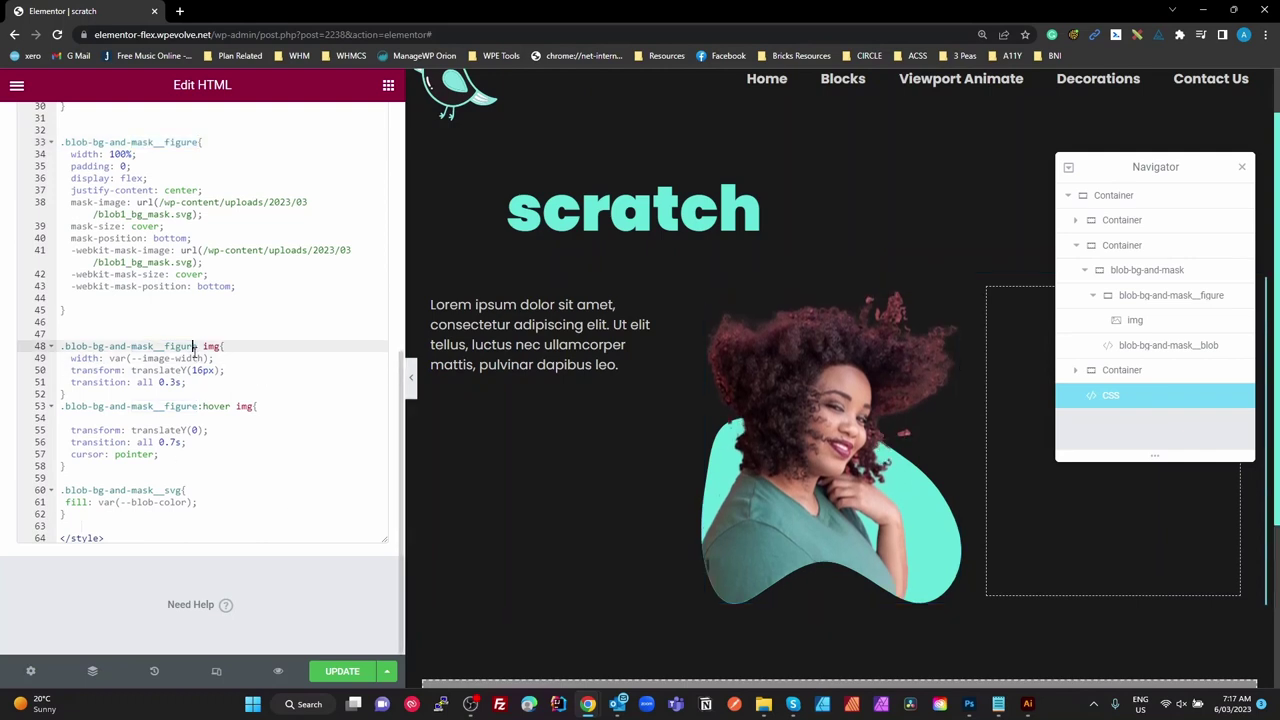
double_click(178, 358)
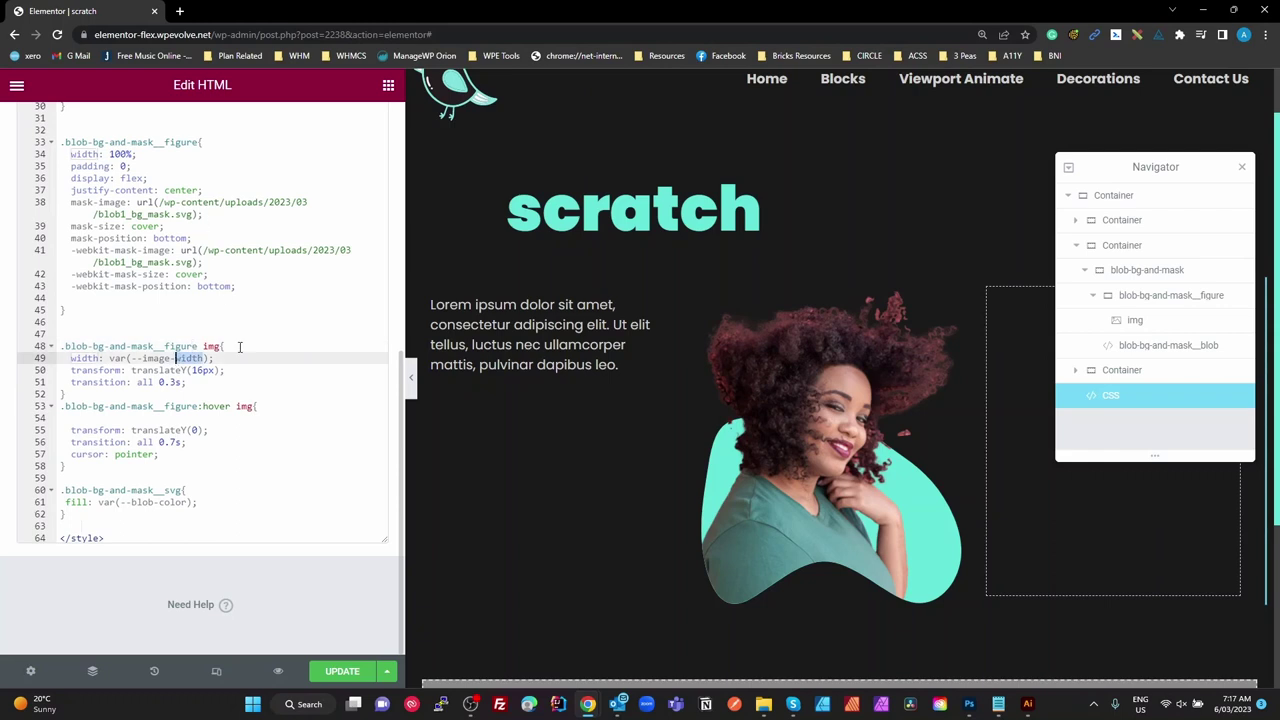
Examine the transform and transition declarations in the .blob-bg-and-mask__figure img rule and its hover rule, checking them against the preview image.
left_click(165, 370)
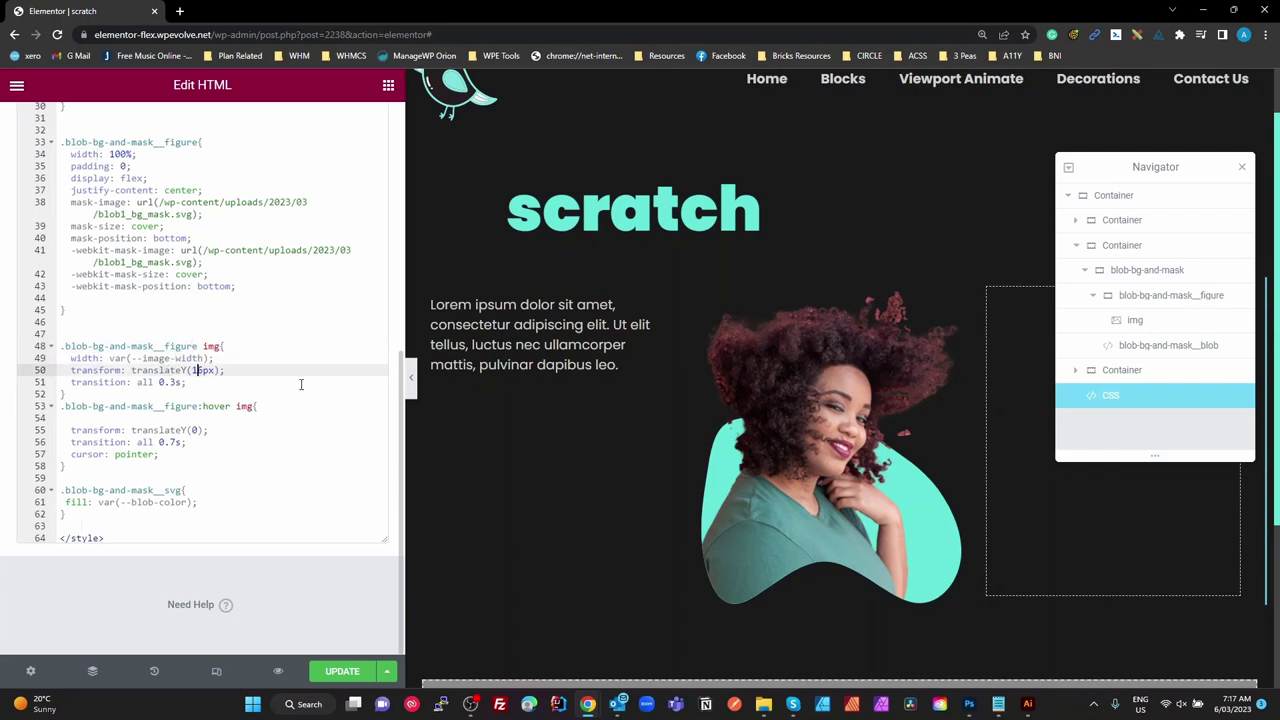
left_click(172, 384)
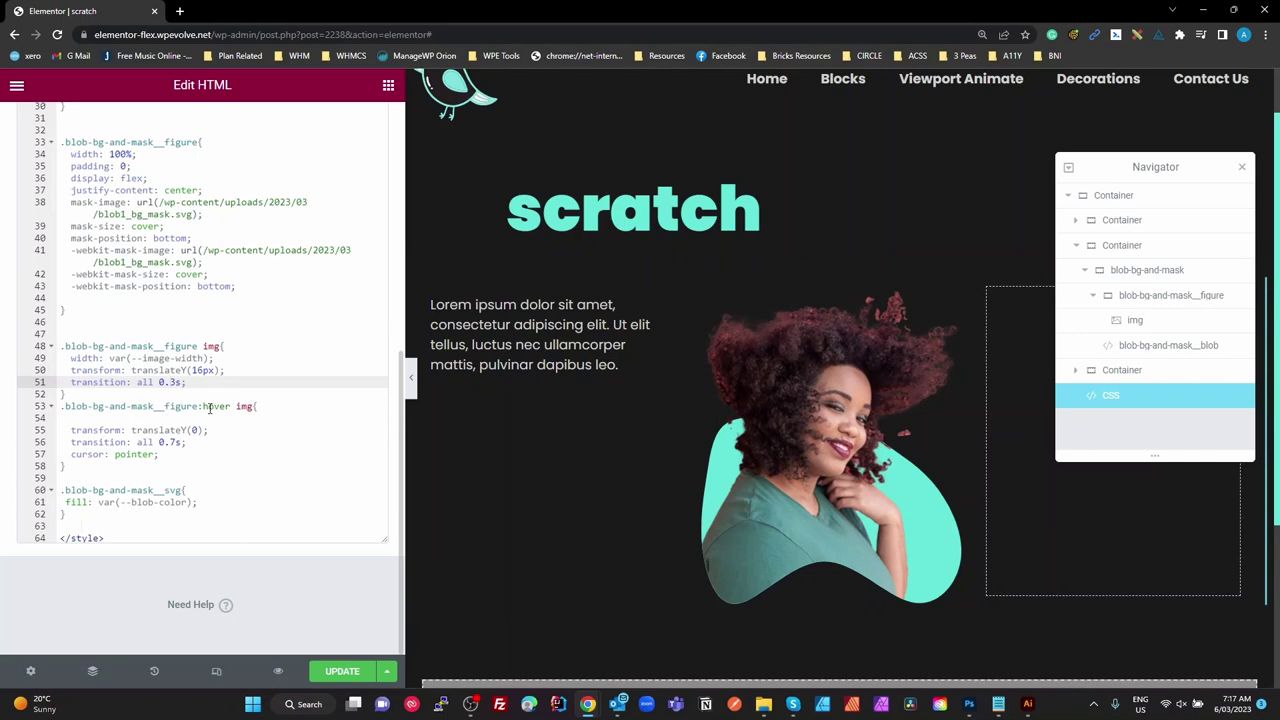
double_click(221, 407)
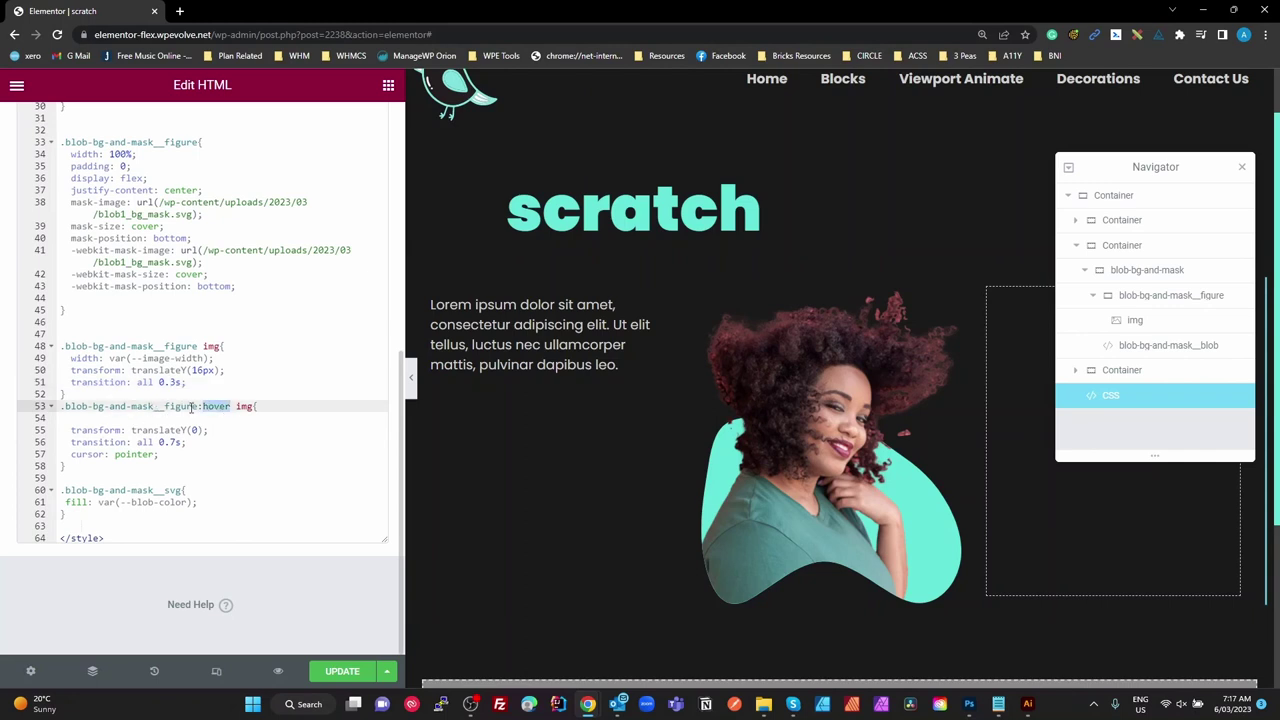
left_click(246, 407)
left_click(194, 430)
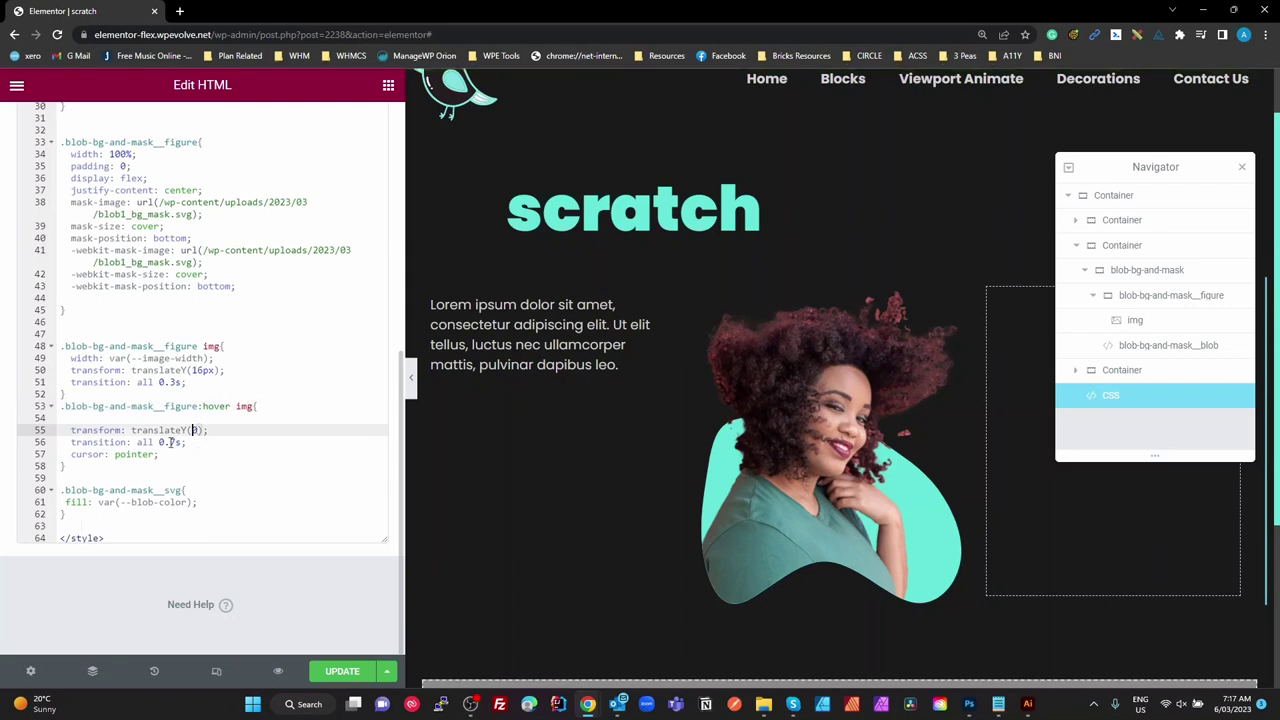
mouse_move(773, 497)
Examine the .blob-bg-and-mask__svg selector and its fill declaration using the --blob-color variable.
left_click(170, 502)
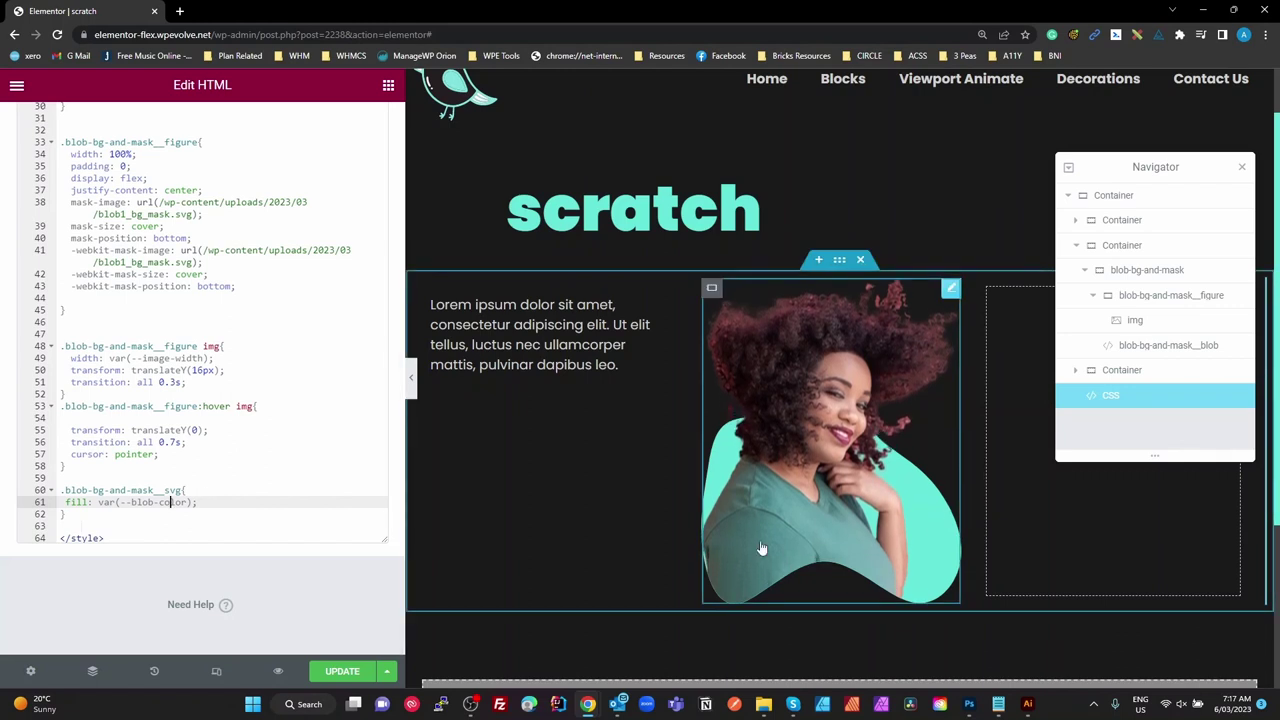
key("ctrl+Left")
key("ctrl+Left")
key("ctrl+Left")
key("ctrl+Left")
key("ctrl+Left")
key("ctrl+Left")
key("ctrl+Left")
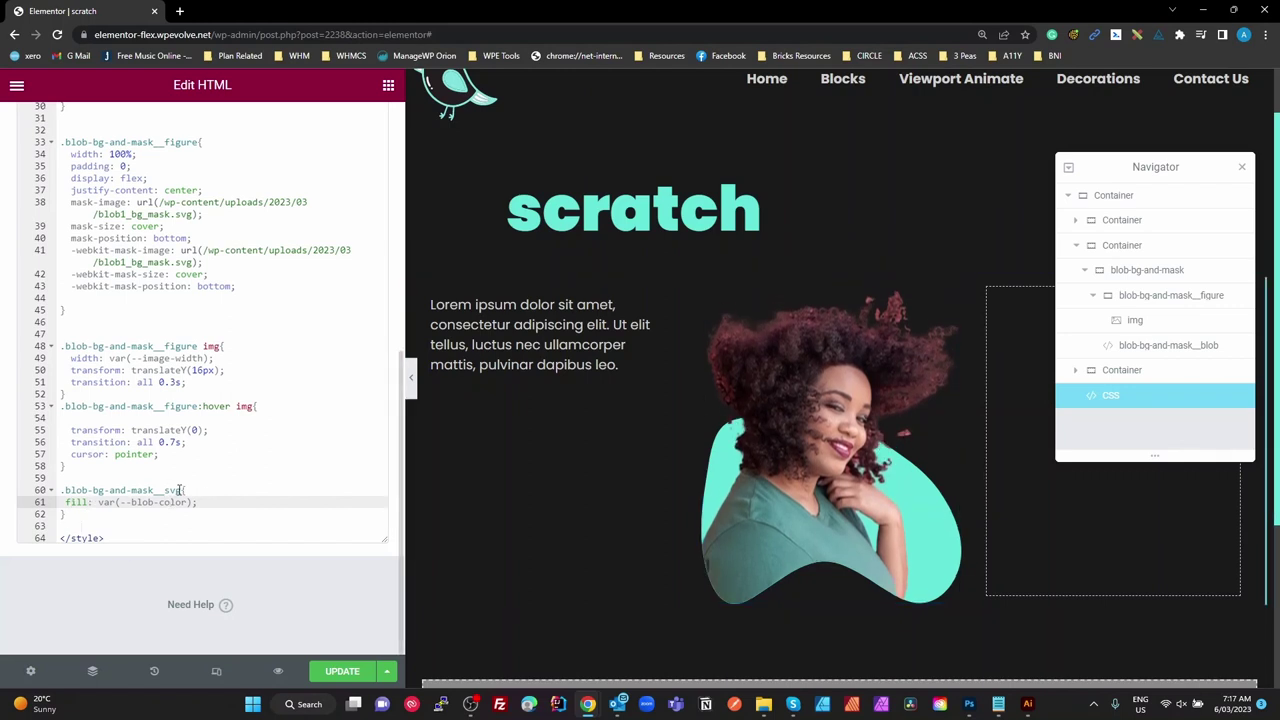
left_click_drag(180, 490, 68, 490)
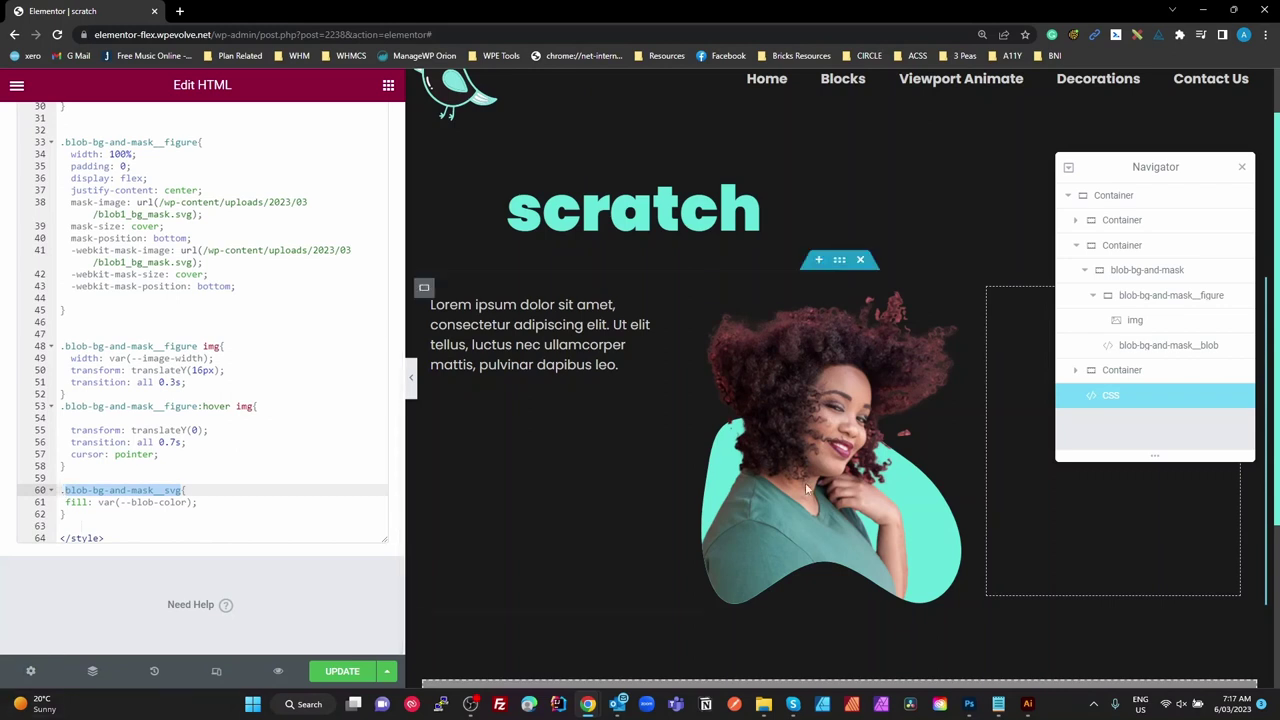
Open the blob-bg-and-mask__blob element's HTML code and check the blob-bg-and-mask__svg class on the SVG path.
left_click(1150, 345)
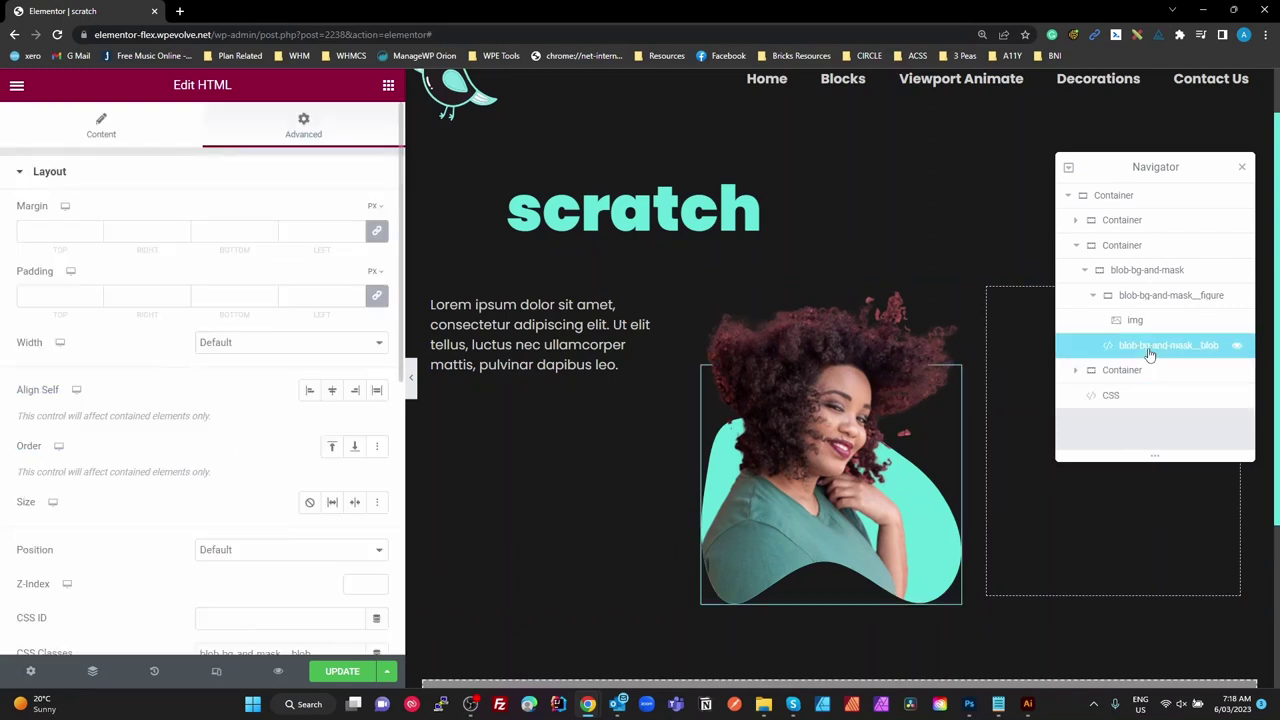
left_click(97, 130)
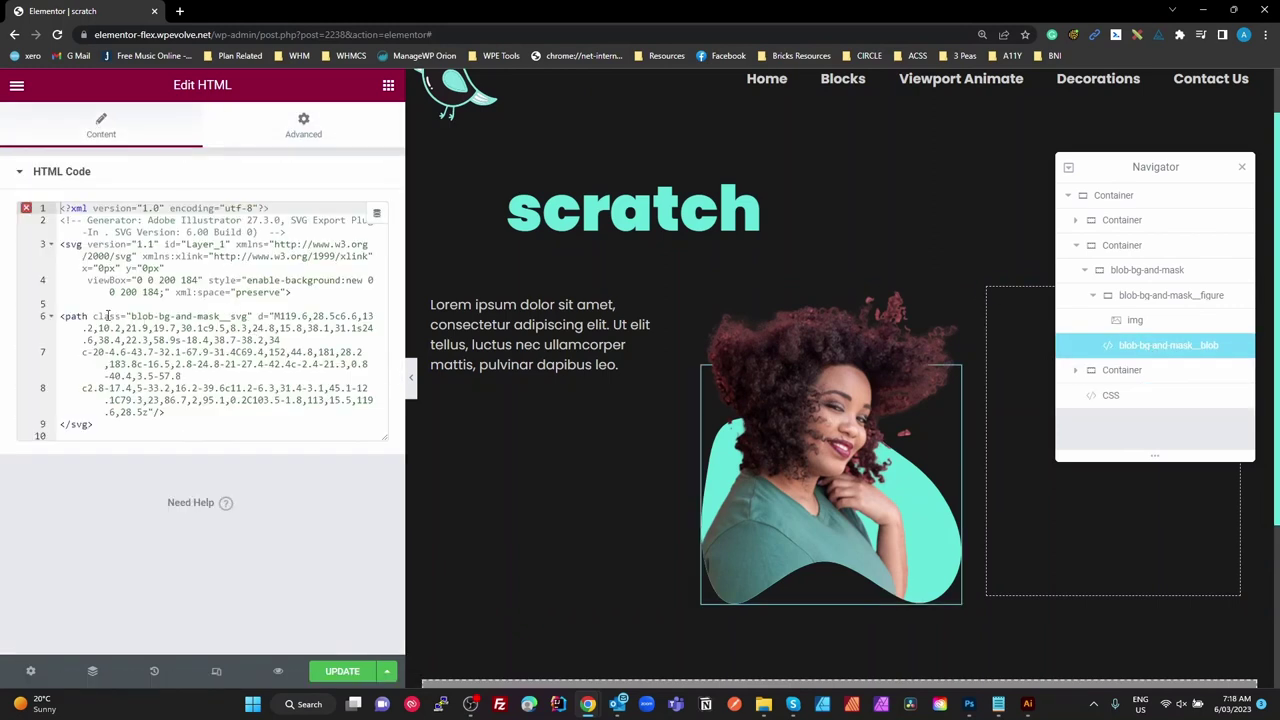
left_click_drag(93, 316, 253, 316)
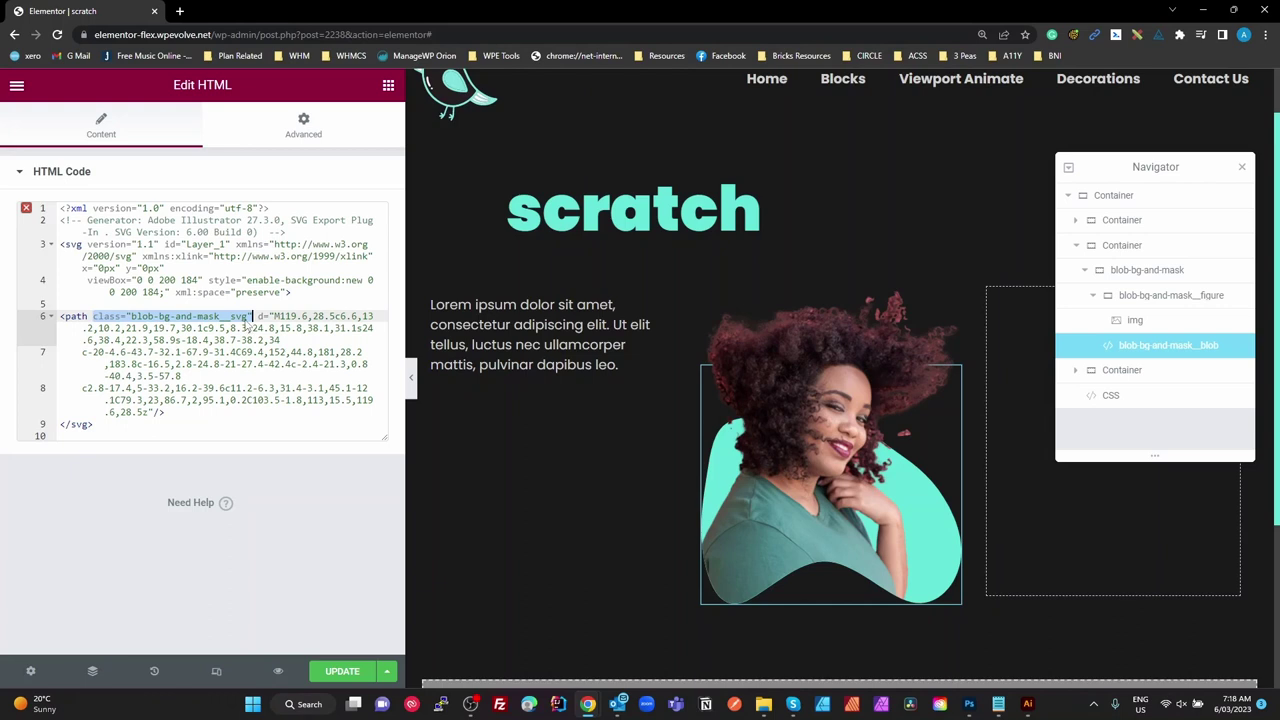
double_click(247, 316)
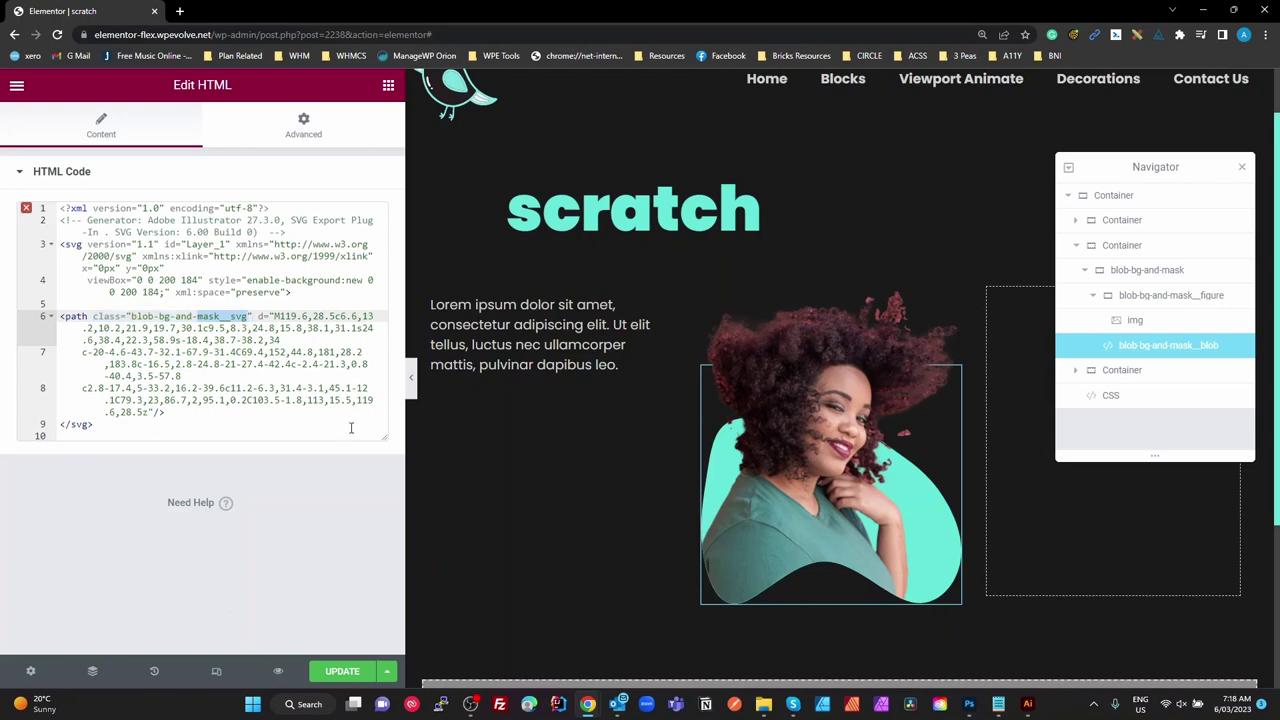
Return to the CSS element's code and set --blob-color in the .blob-bg-and-mask rule to var(--e-global-color-secondary).
left_click(1110, 398)
scroll(234, 580, "down", 5)
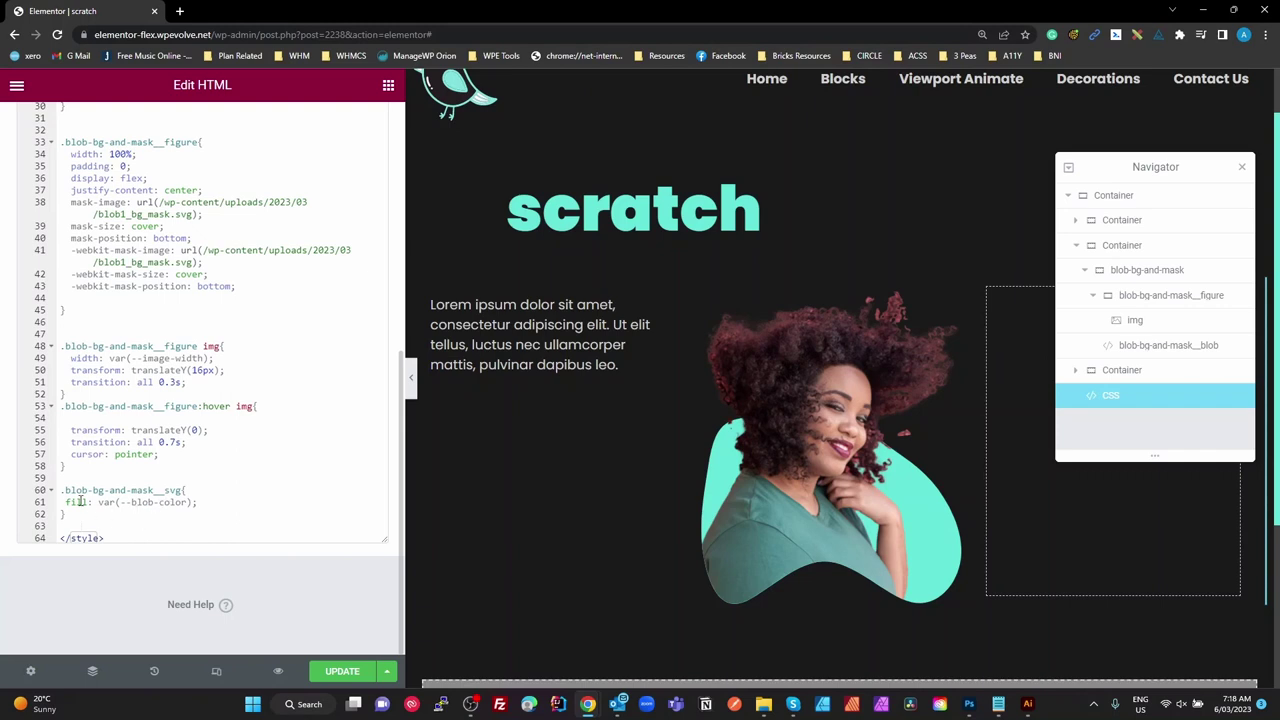
left_click(80, 502)
scroll(222, 489, "up", 5)
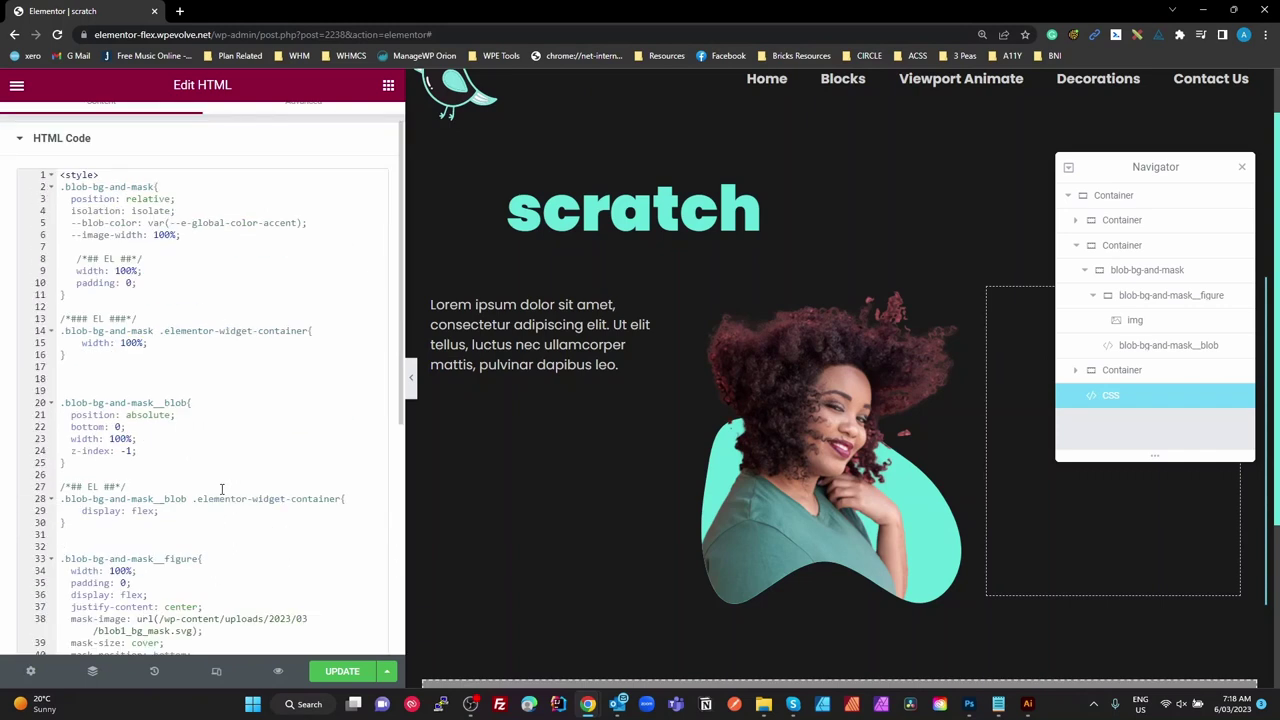
scroll(222, 489, "up", 1)
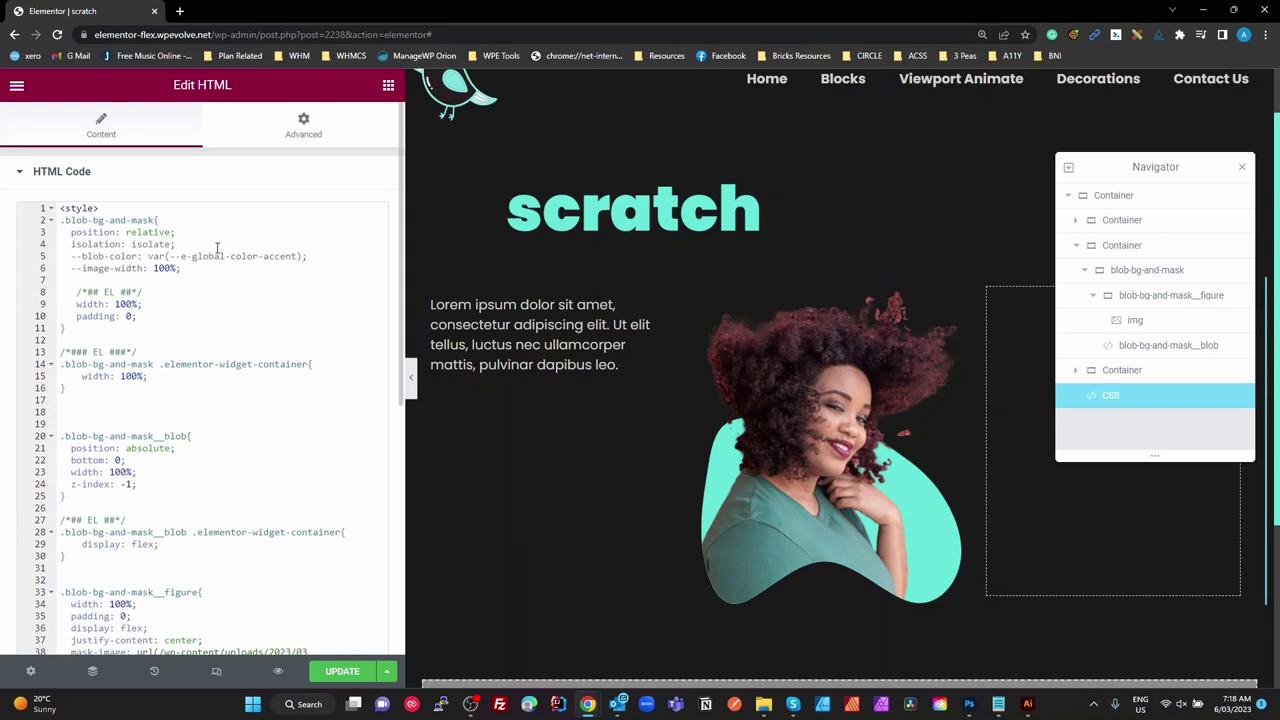
left_click_drag(300, 256, 263, 257)
type("secondar")
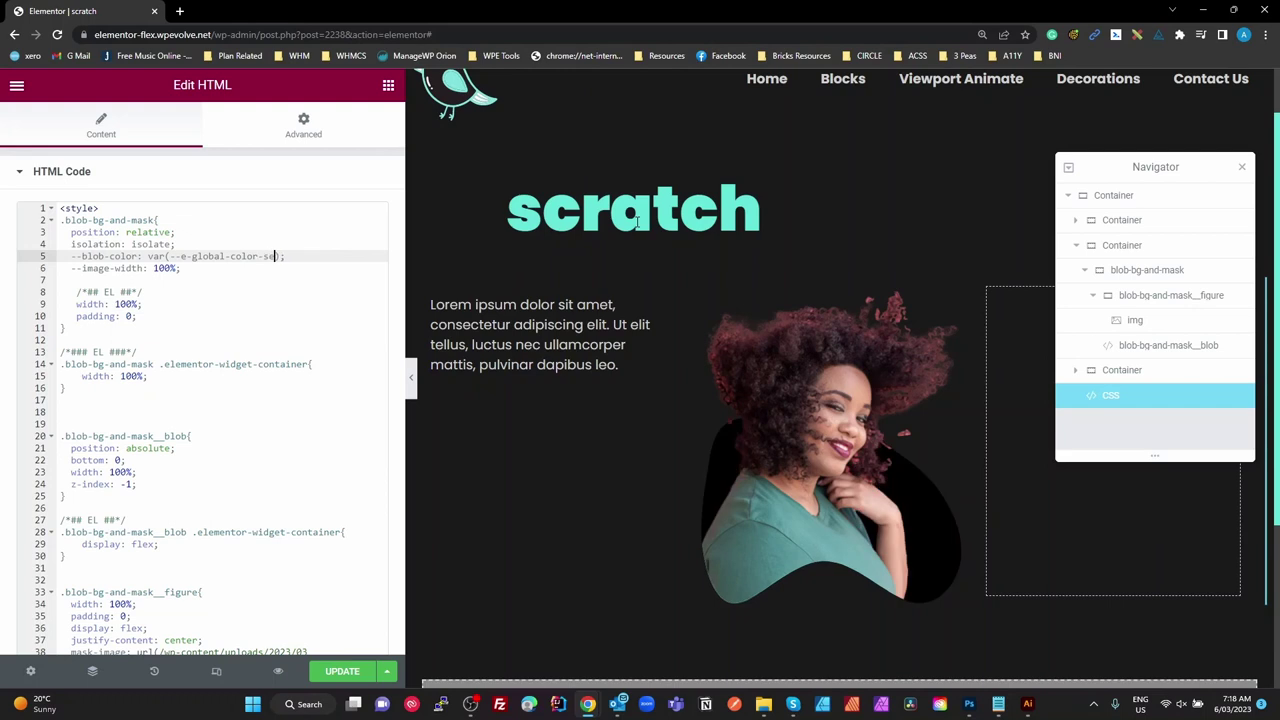
type("y")
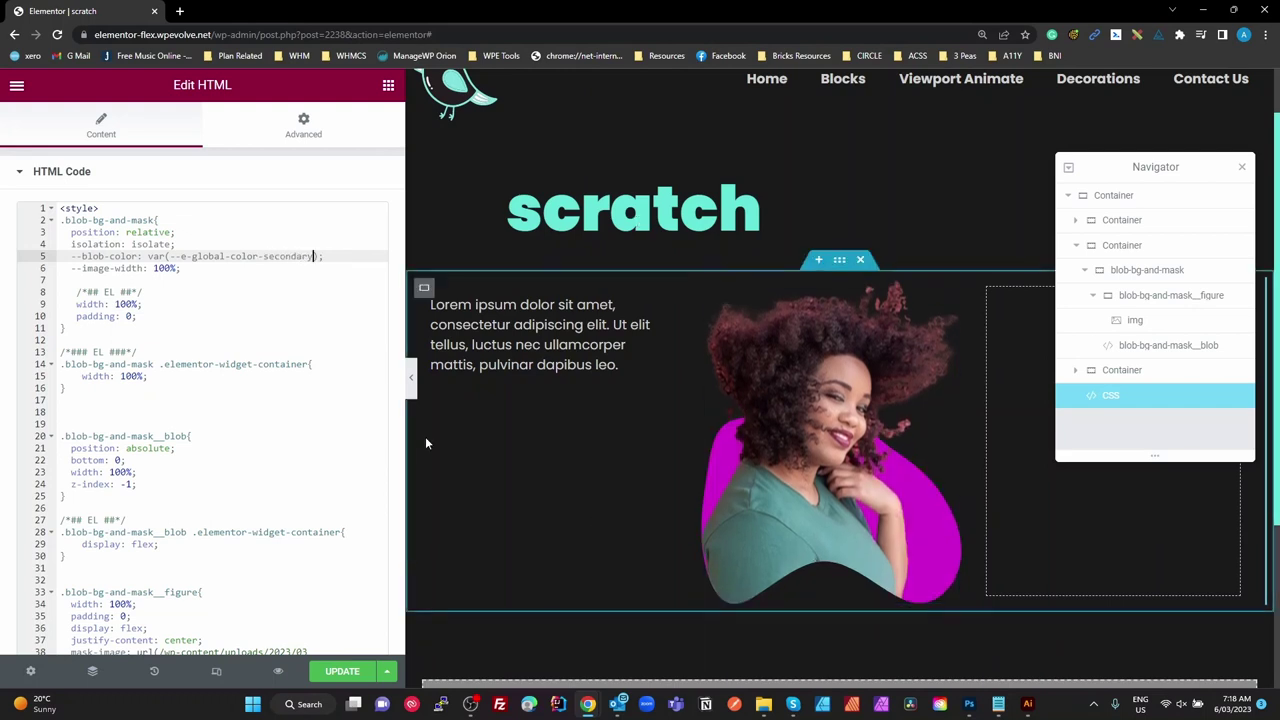
left_click(271, 287)
scroll(280, 320, "down", 5)
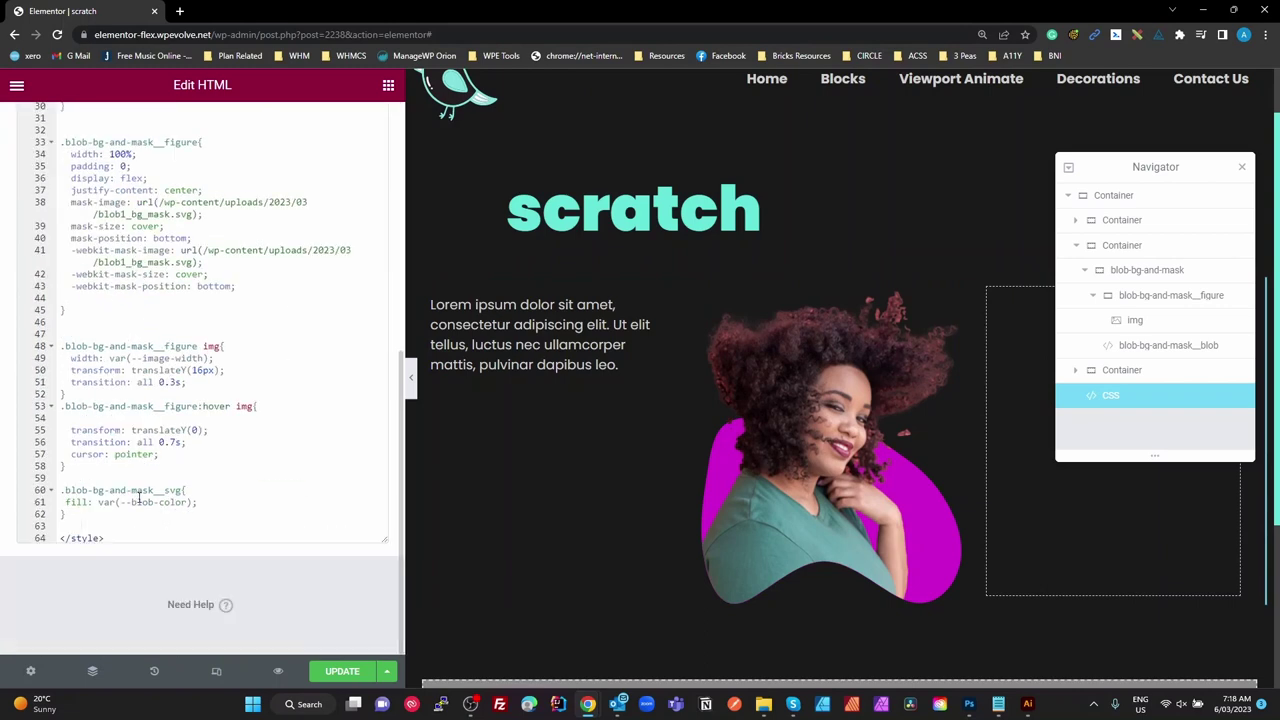